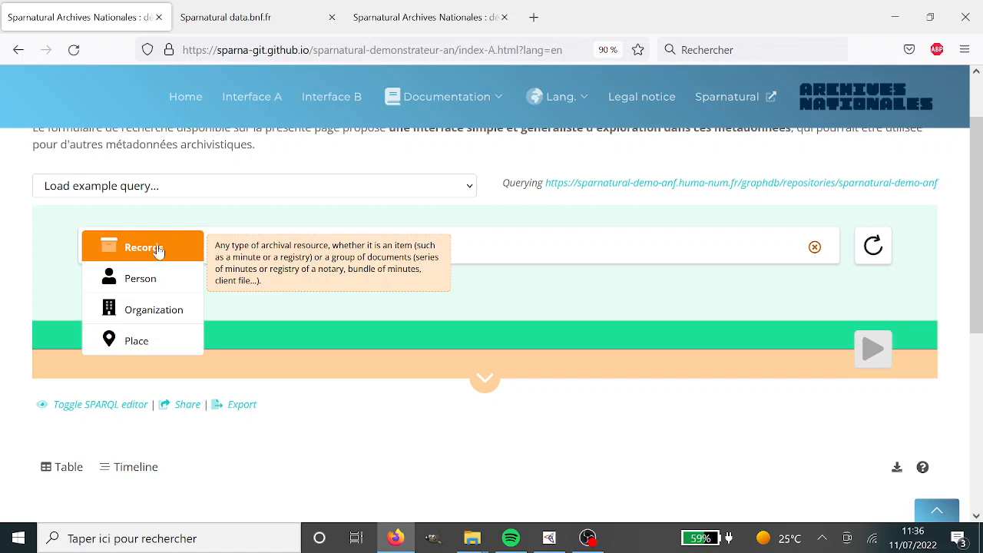
# Start the query with records that have provenance from a person
pyautogui.click(158, 252)
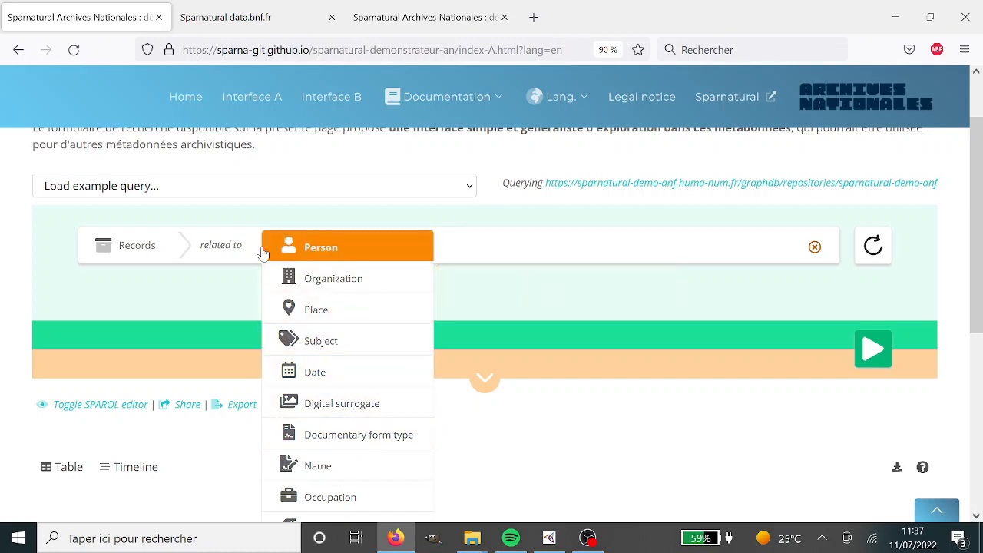
pyautogui.click(328, 254)
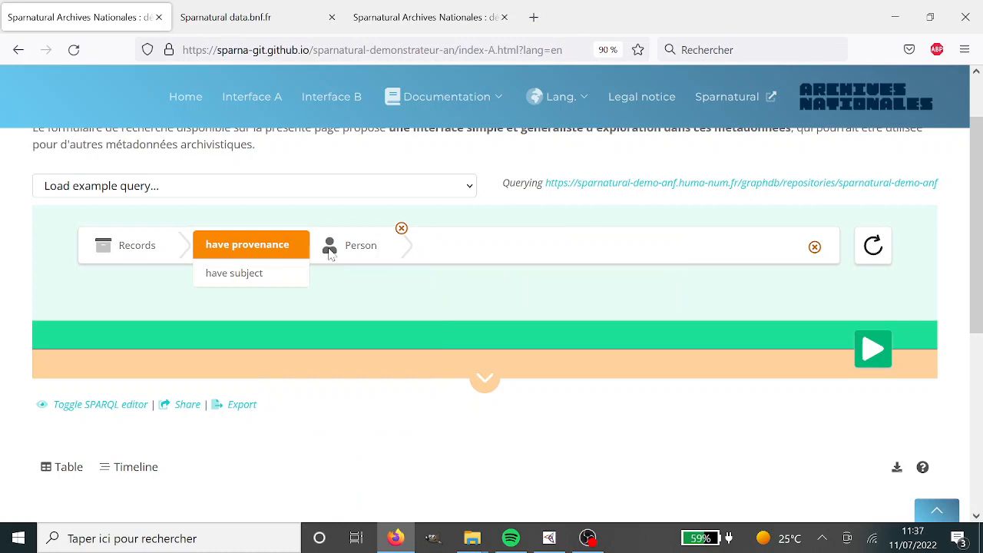
pyautogui.click(264, 247)
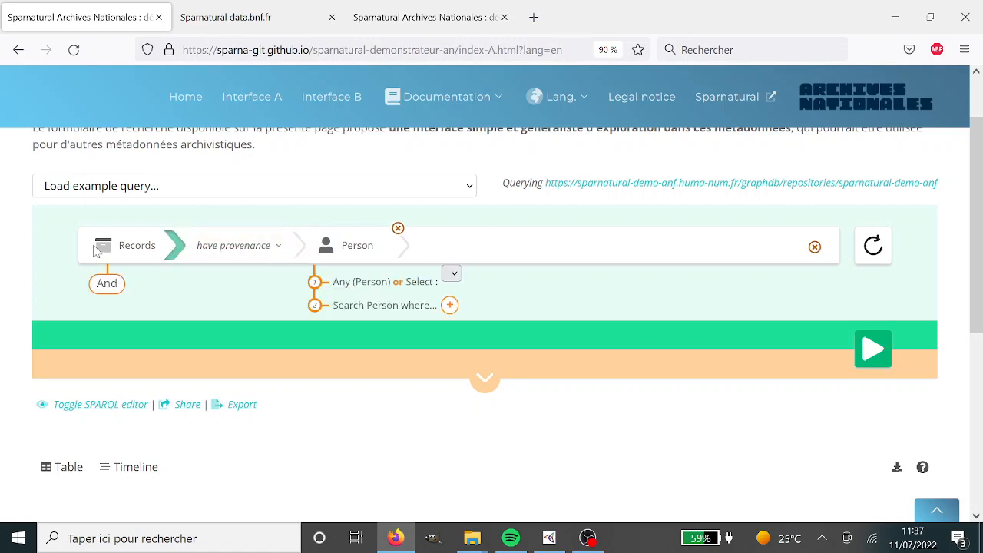
# Restrict the person to members of the organization Étude notariale IX (Paris ; 1521-....)
pyautogui.moveTo(123, 255)
pyautogui.moveTo(359, 256)
pyautogui.click(450, 306)
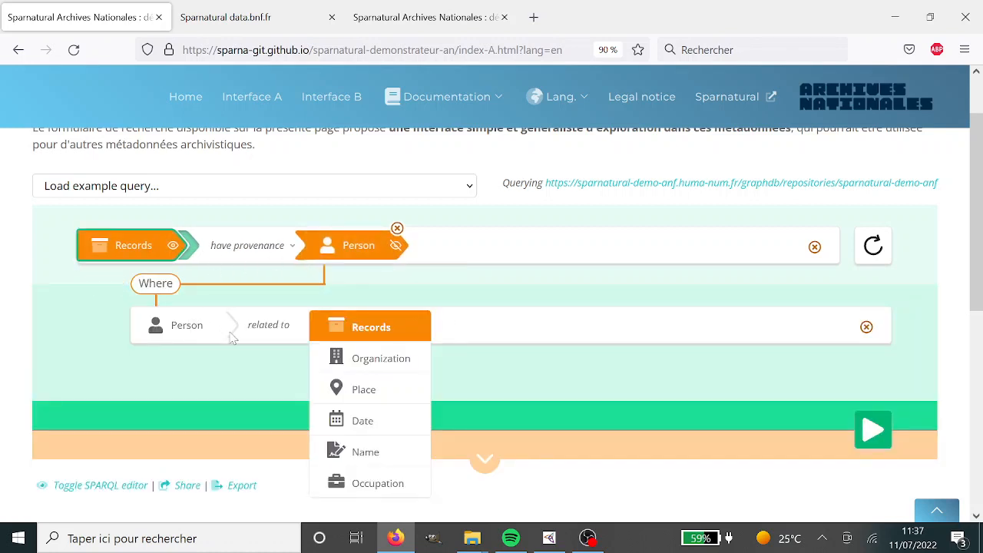
pyautogui.click(351, 358)
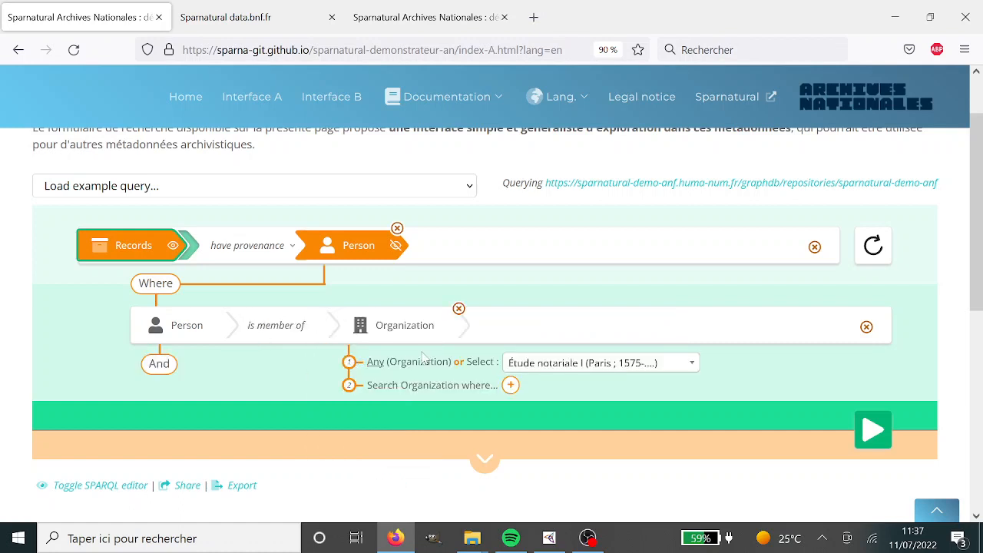
pyautogui.click(579, 367)
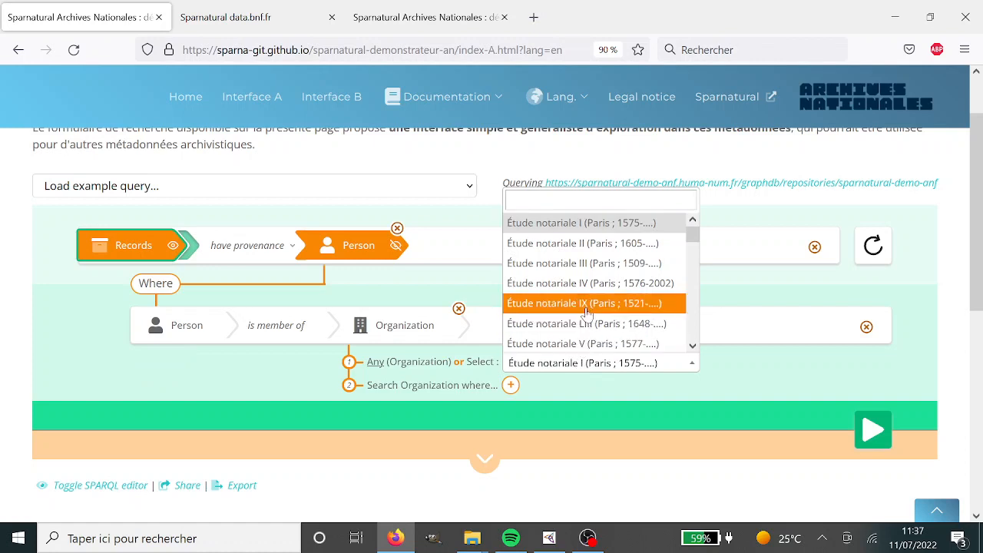
pyautogui.scroll(-2, 607, 286)
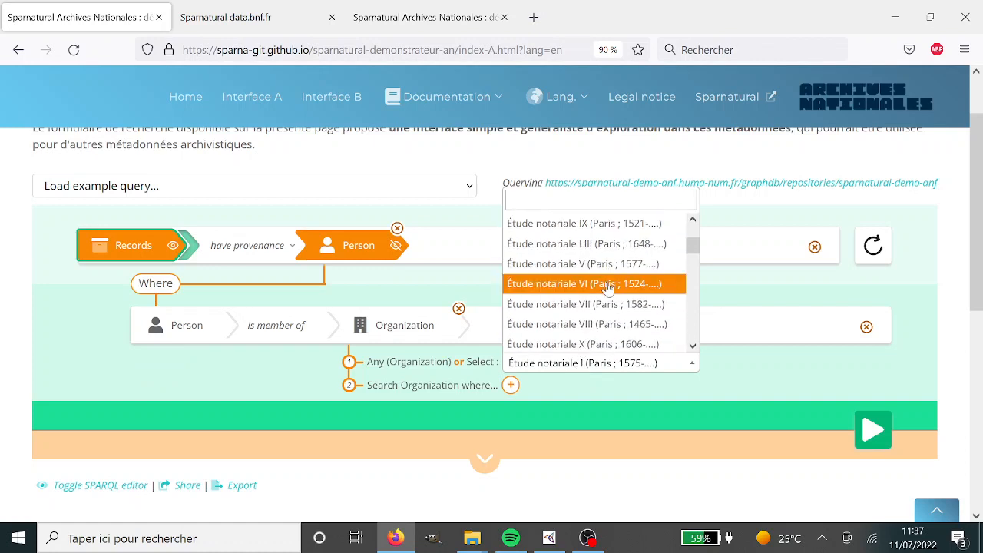
pyautogui.click(590, 227)
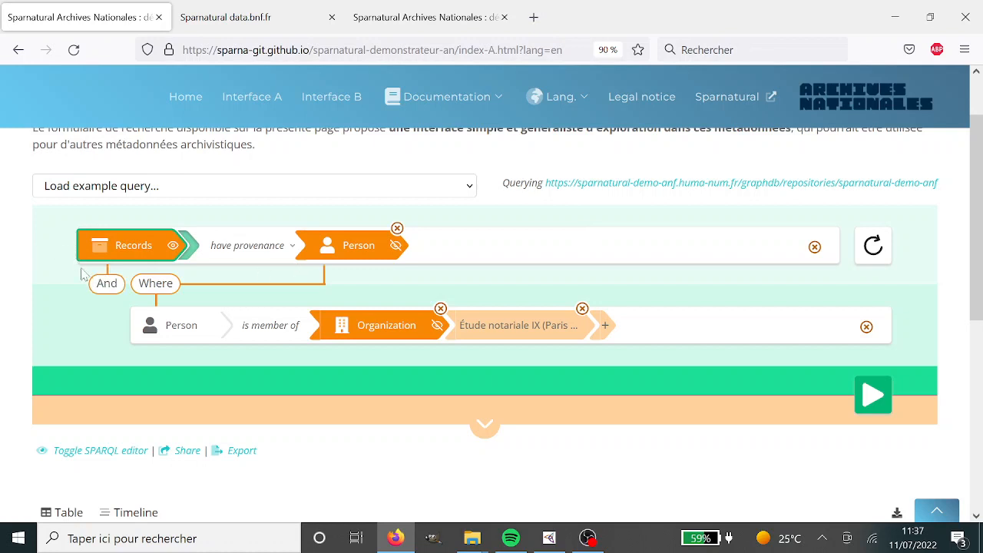
# Add a second criterion on the records requiring that they have any digital surrogate
pyautogui.click(104, 287)
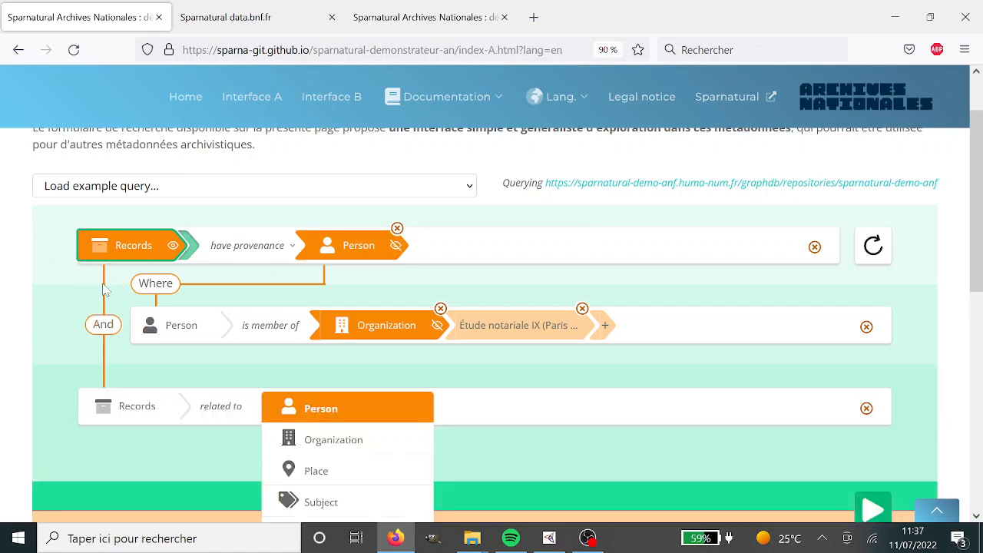
pyautogui.scroll(-3, 326, 461)
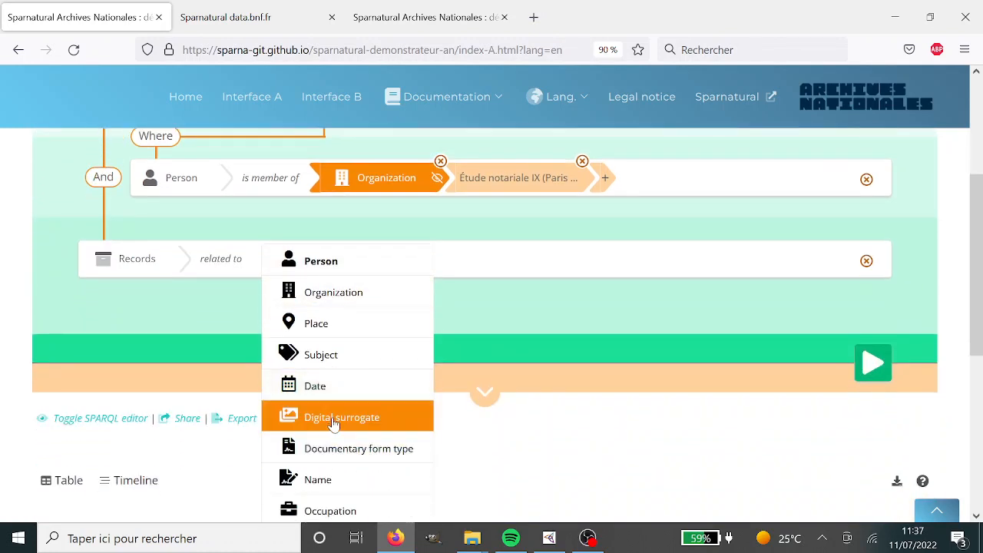
pyautogui.click(333, 422)
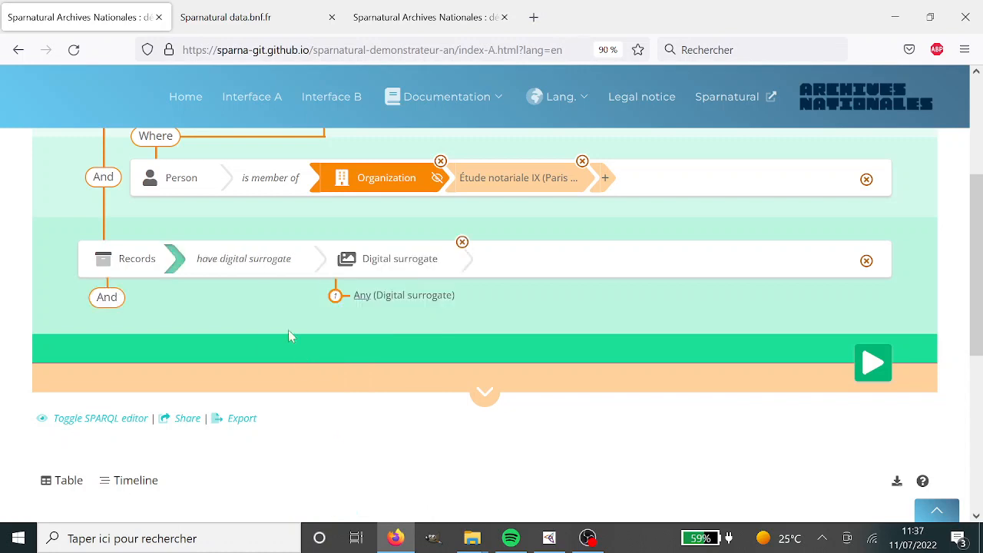
pyautogui.click(360, 296)
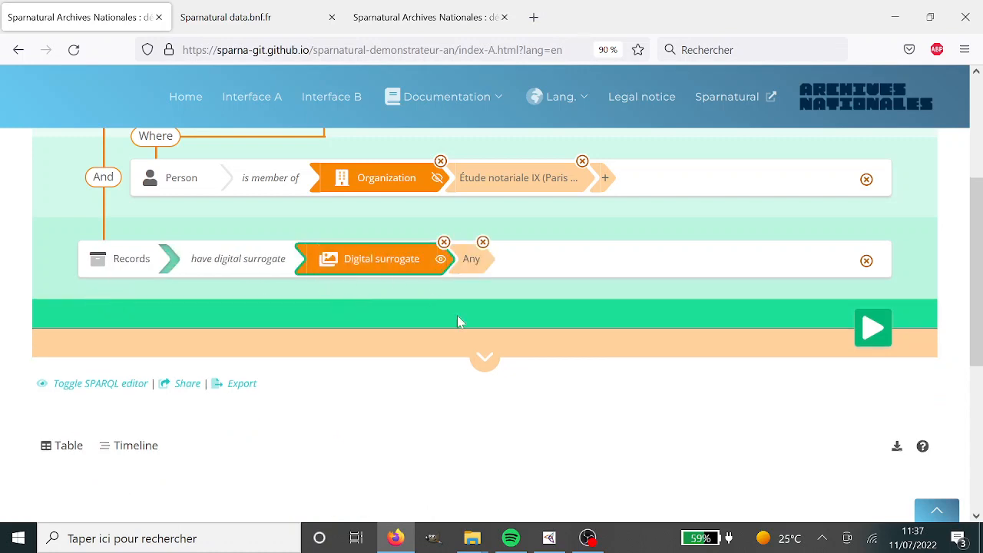
# Run the query and review the records and digital surrogate links in the results table
pyautogui.scroll(2, 459, 320)
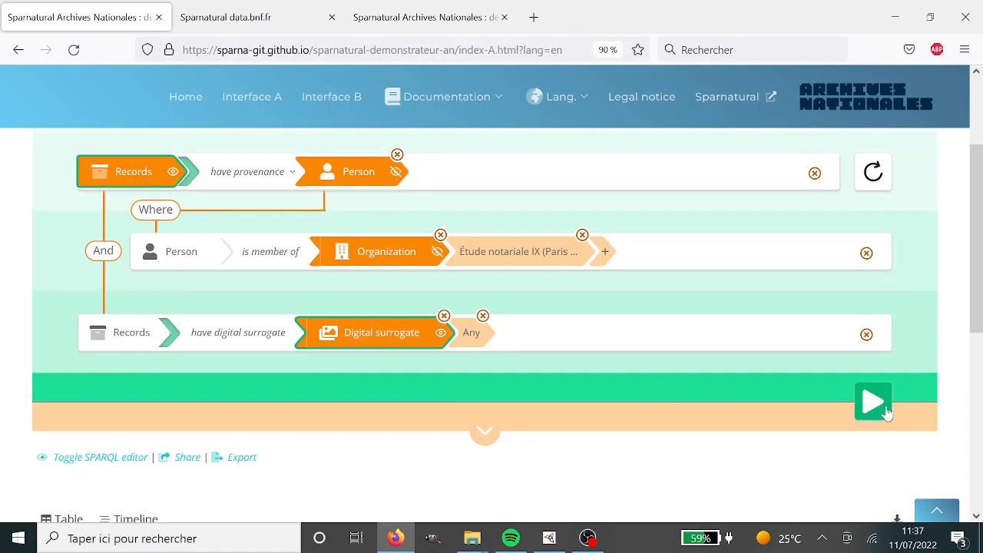
pyautogui.click(864, 407)
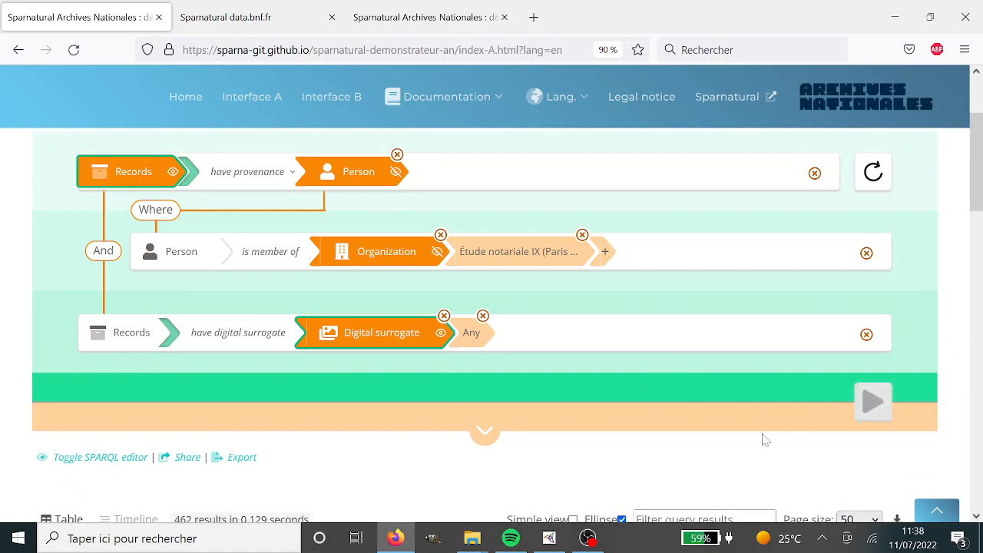
pyautogui.scroll(-2, 764, 439)
pyautogui.scroll(-2, 146, 388)
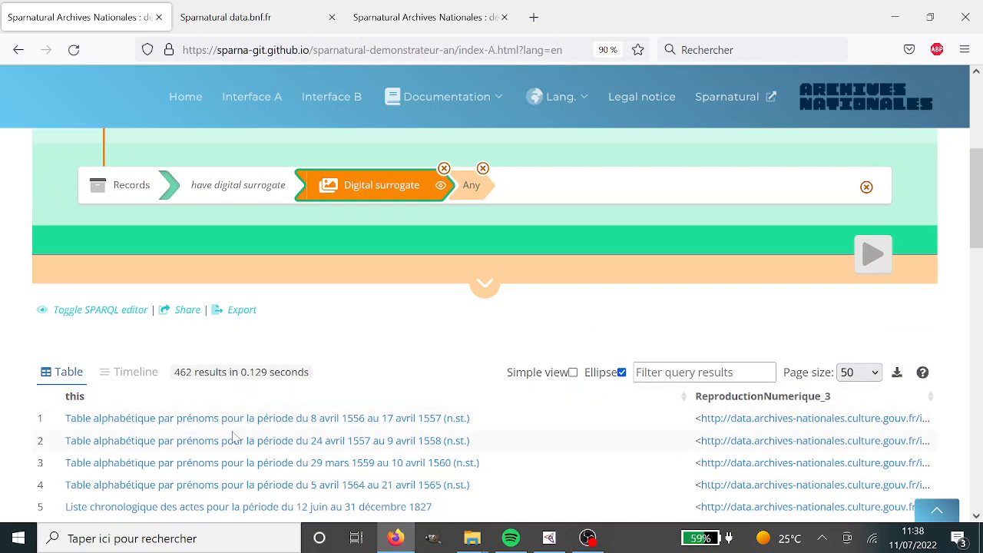
pyautogui.scroll(-2, 232, 435)
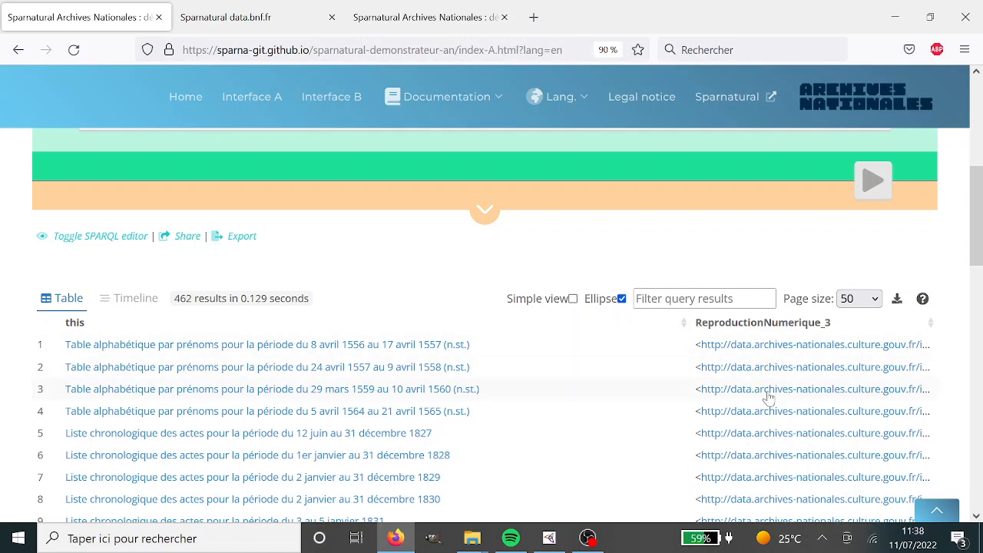
# Make the digital surrogate criterion optional and run the query again
pyautogui.scroll(3, 523, 330)
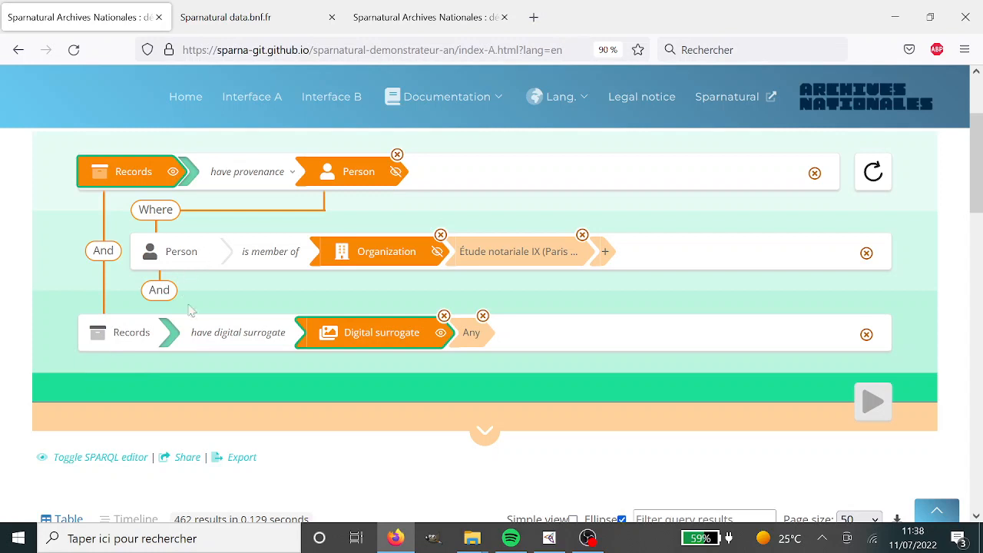
pyautogui.moveTo(174, 340)
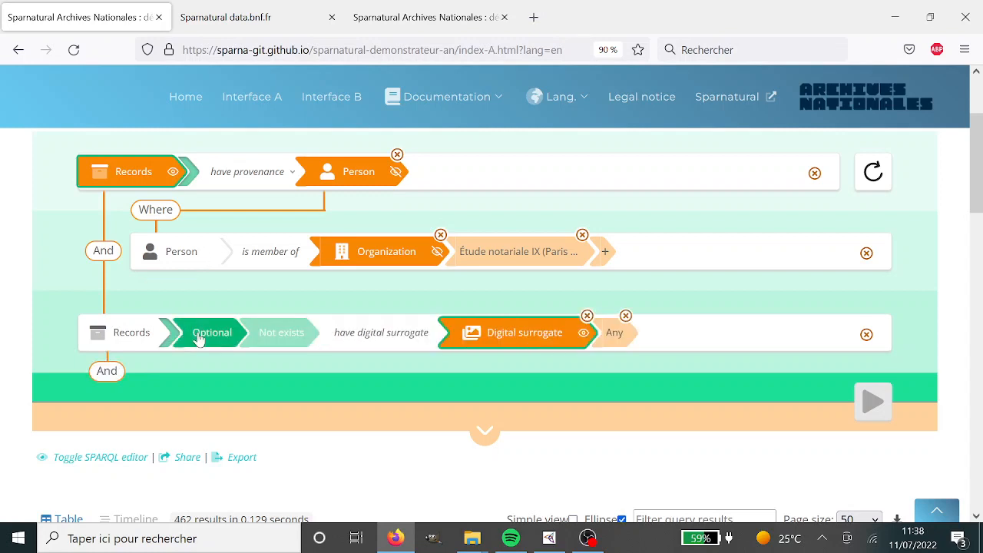
pyautogui.click(198, 336)
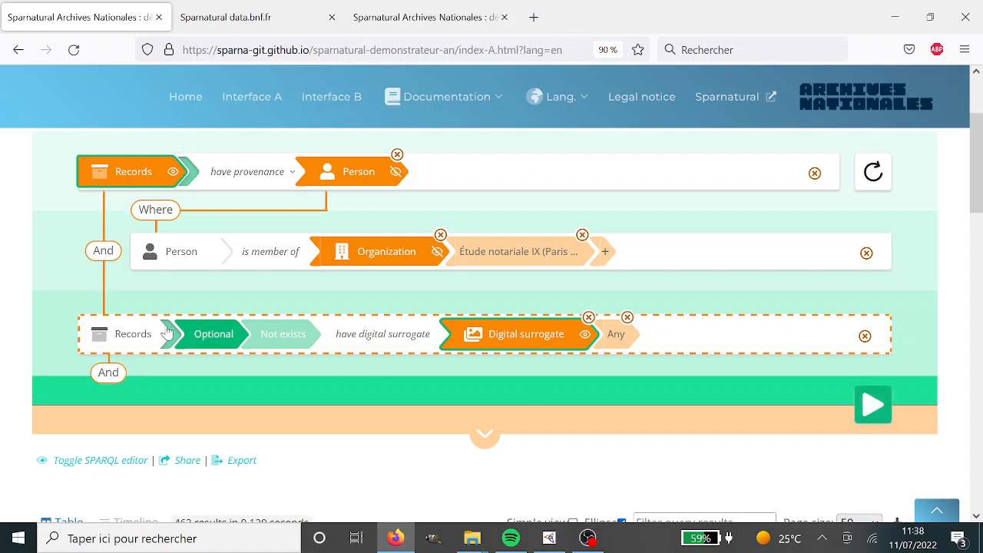
pyautogui.scroll(-1, 511, 402)
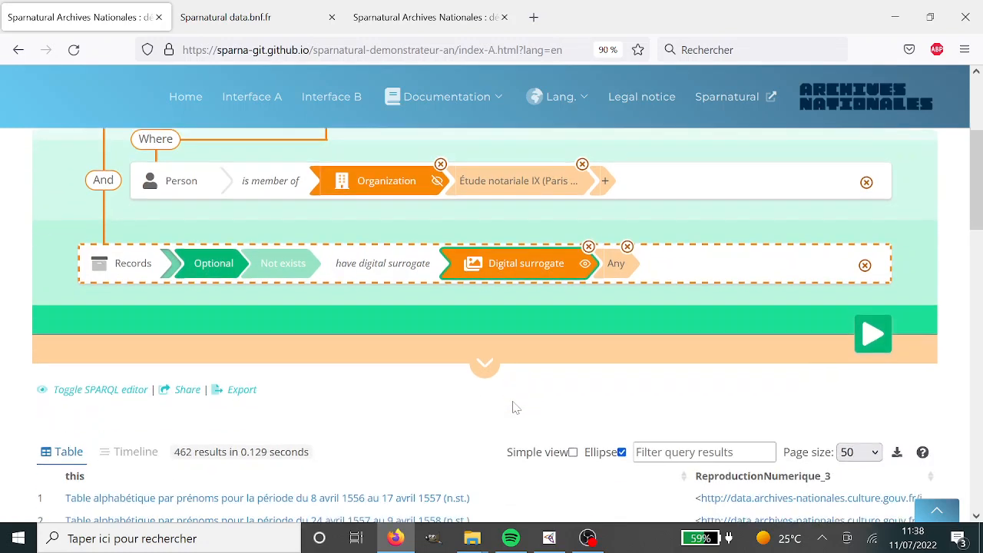
pyautogui.click(866, 341)
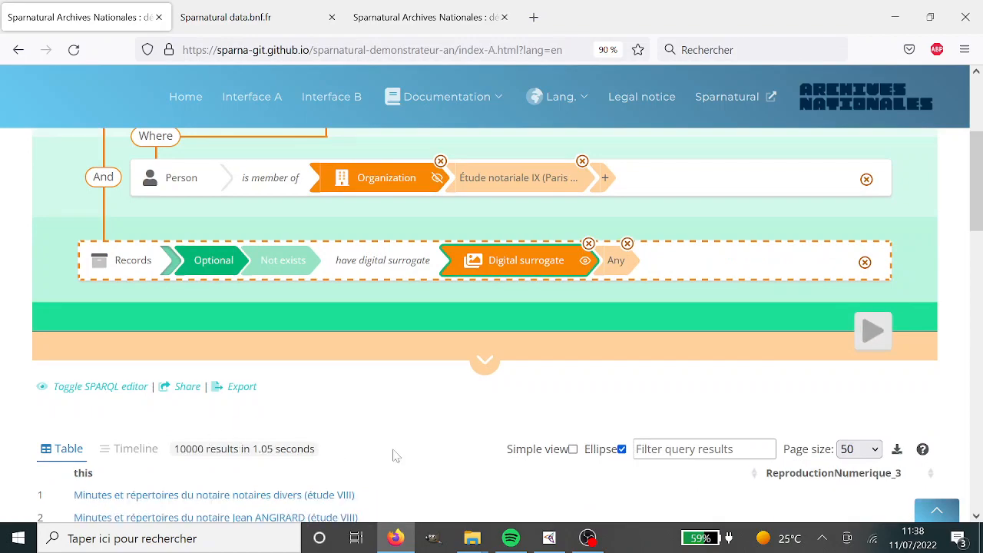
# Look through the new results for records with and without digital surrogates, including page 2 of the table
pyautogui.scroll(-3, 394, 455)
pyautogui.scroll(-5, 857, 315)
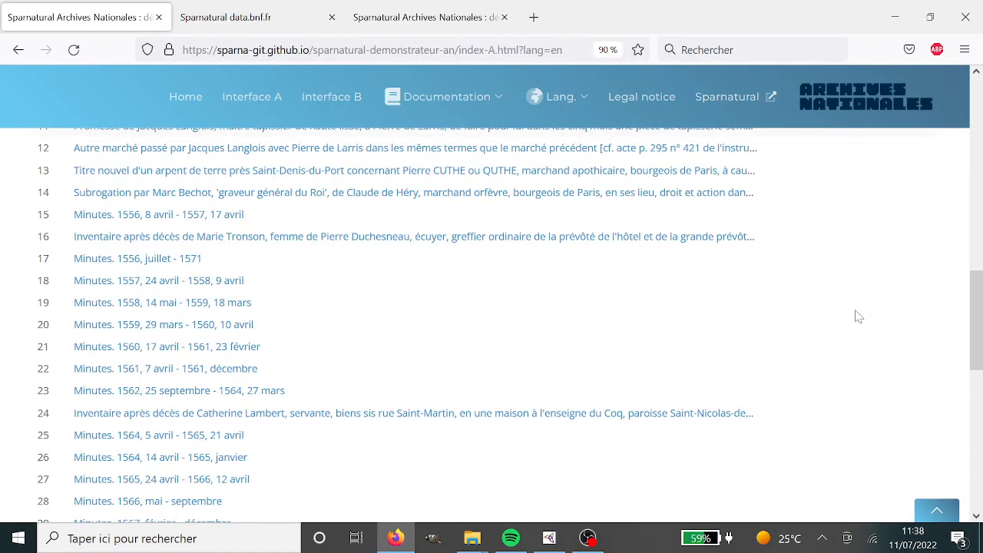
pyautogui.scroll(-8, 856, 314)
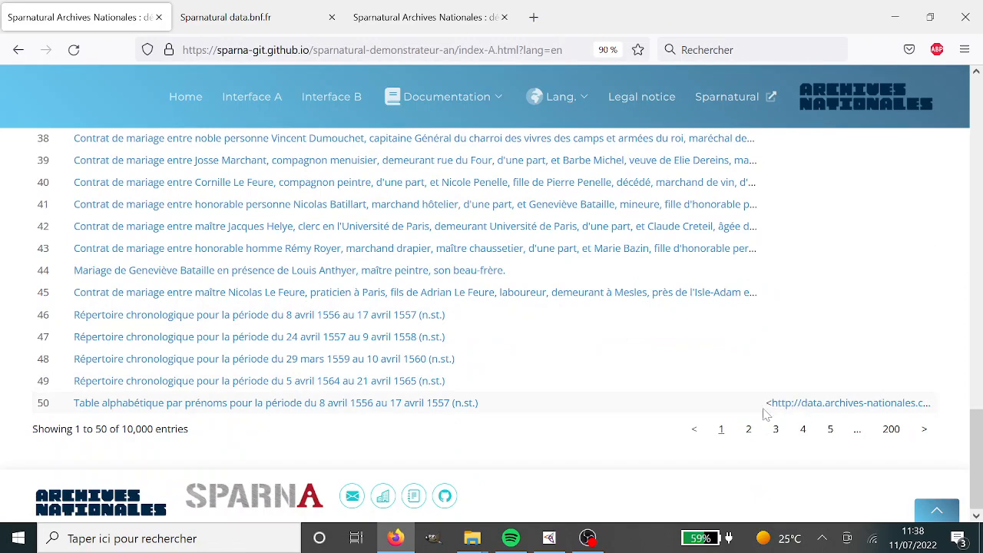
pyautogui.click(747, 431)
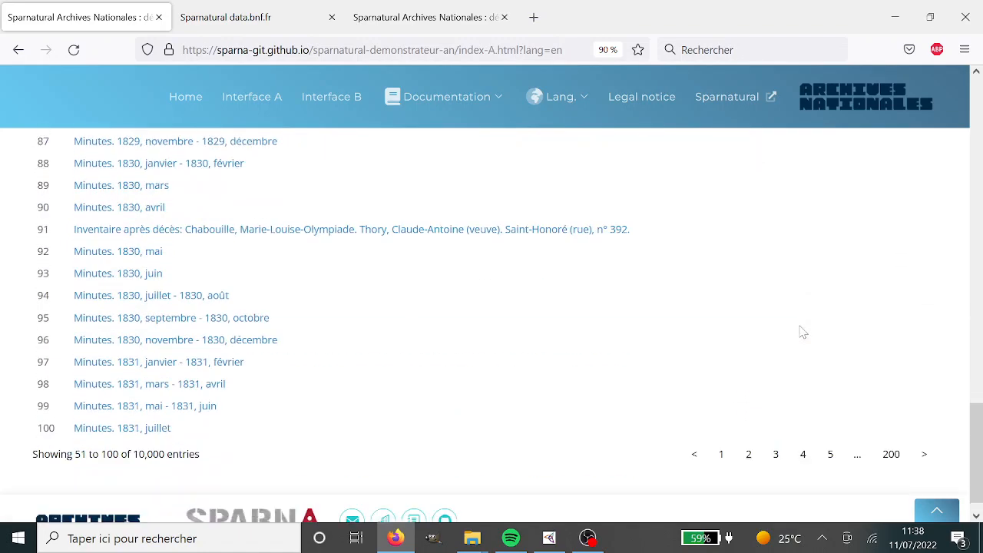
pyautogui.scroll(10, 802, 332)
pyautogui.scroll(3, 505, 239)
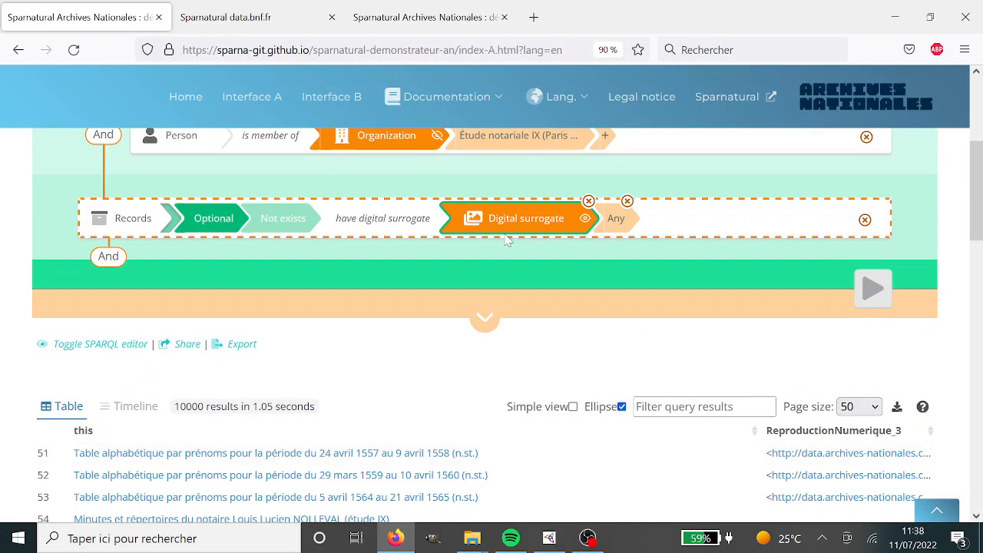
# Show the SPARQL editor with the generated query and compare it with the visual criteria
pyautogui.scroll(1, 505, 239)
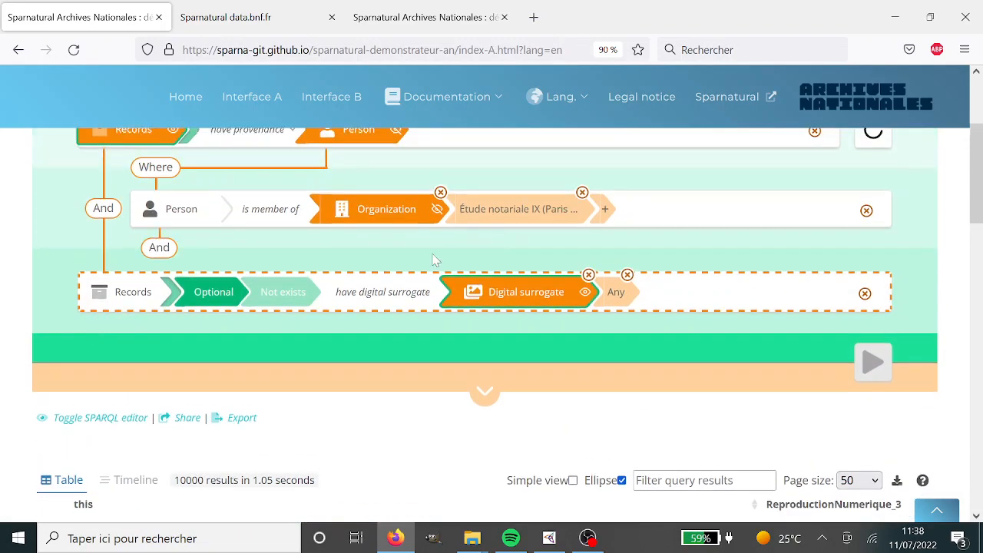
pyautogui.click(128, 421)
pyautogui.scroll(-3, 34, 395)
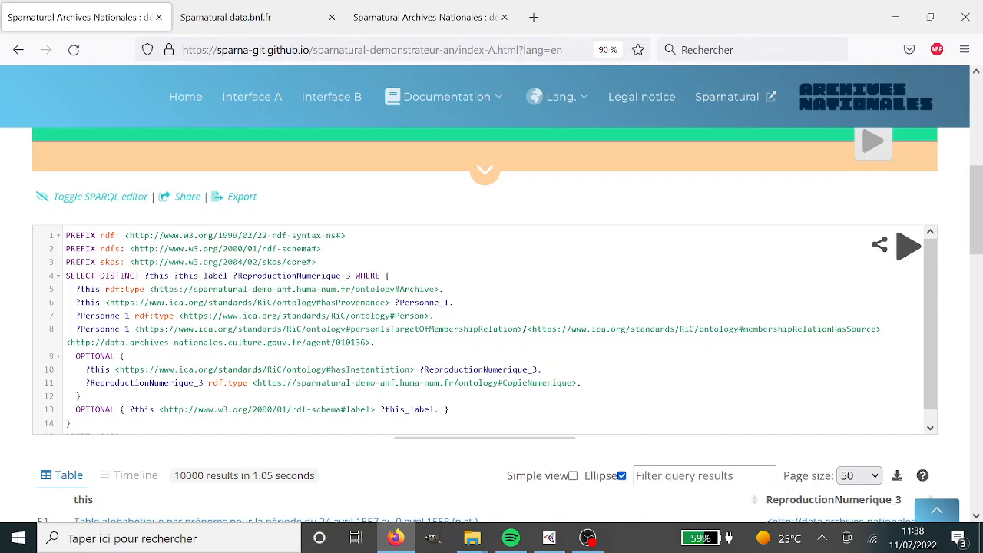
pyautogui.scroll(5, 230, 289)
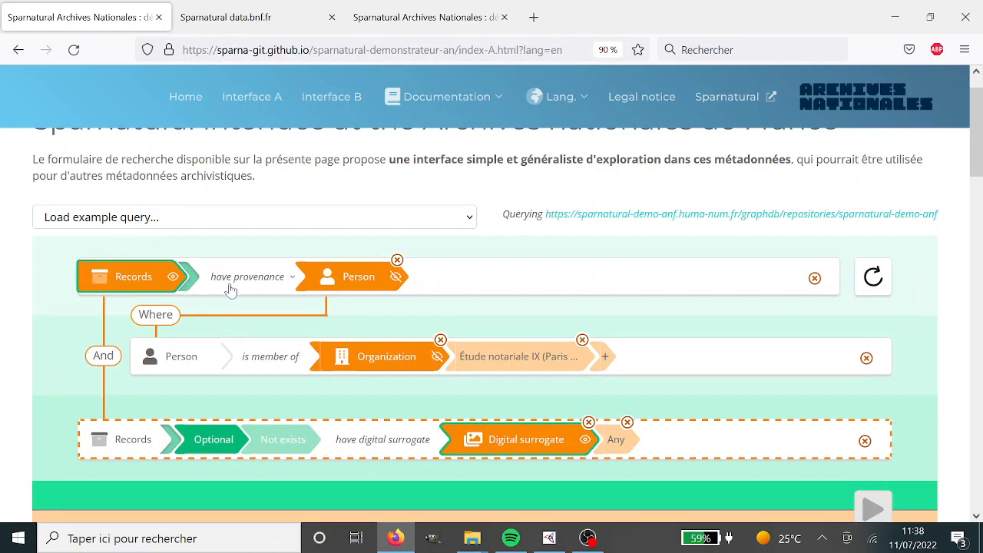
pyautogui.scroll(-4, 13, 406)
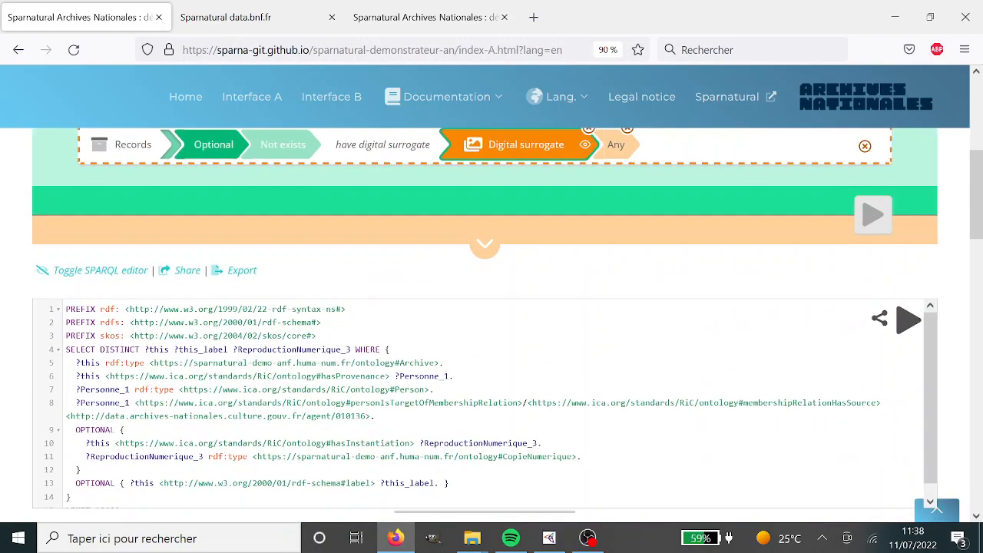
# Highlight the generated SPARQL clauses one after another: record type, provenance, person type, organization membership, optional digital surrogate and optional label
pyautogui.moveTo(81, 363); pyautogui.dragTo(438, 362)
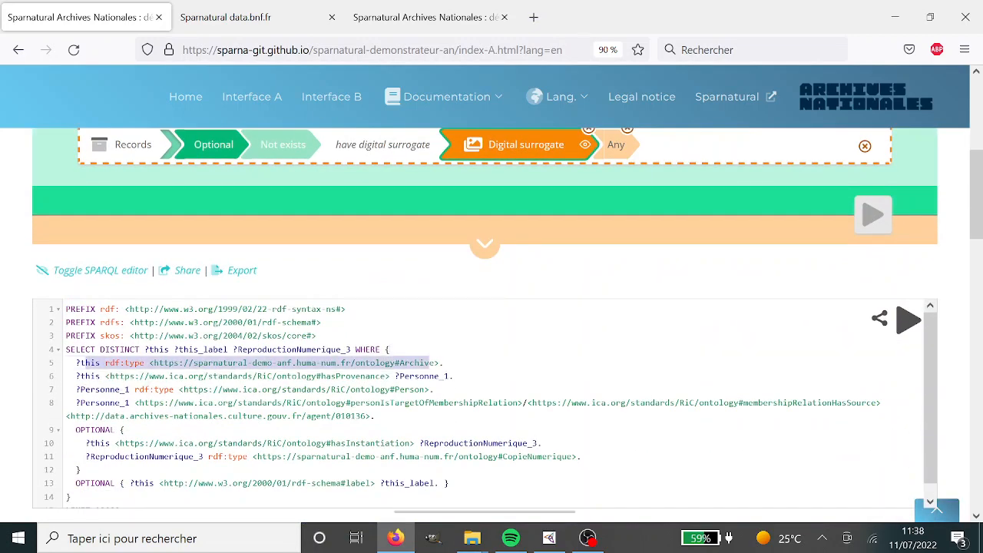
pyautogui.moveTo(228, 376); pyautogui.dragTo(447, 376)
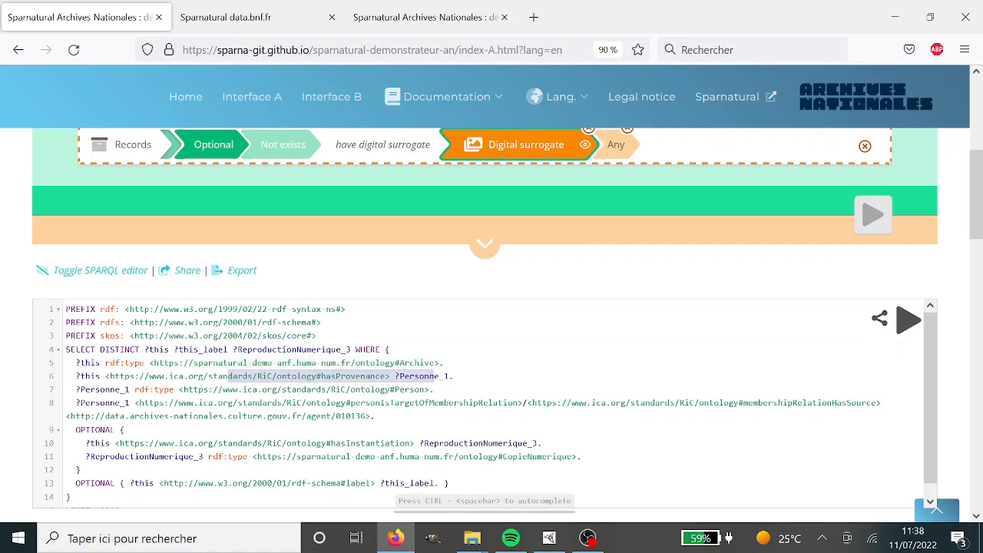
pyautogui.moveTo(104, 389); pyautogui.dragTo(430, 389)
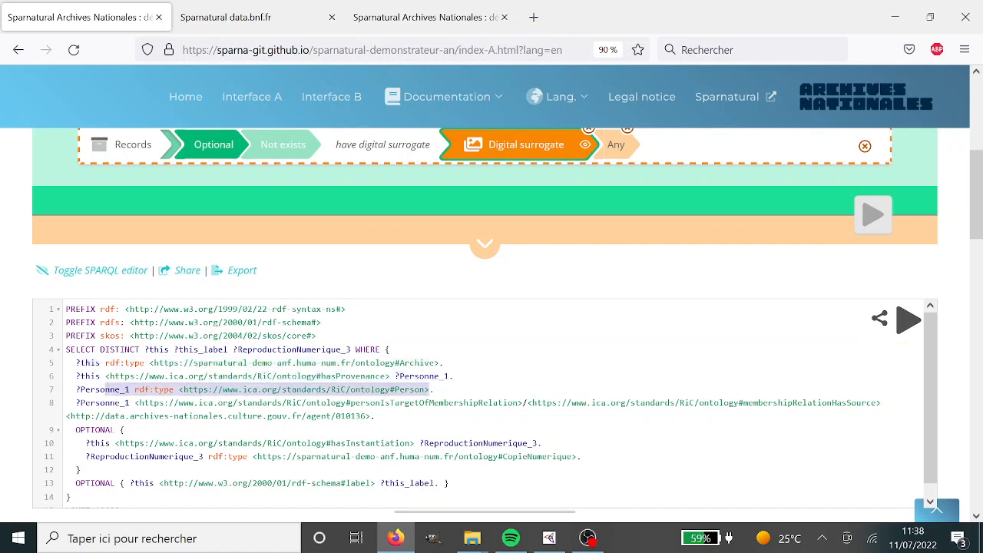
pyautogui.moveTo(100, 402); pyautogui.dragTo(80, 469)
pyautogui.doubleClick(352, 415)
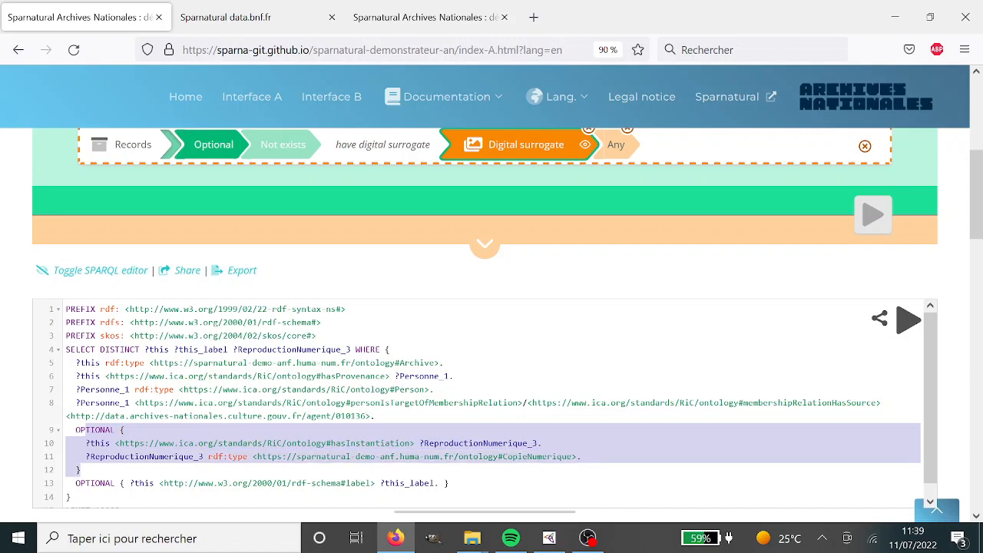
pyautogui.click(80, 469)
pyautogui.scroll(-1, 485, 403)
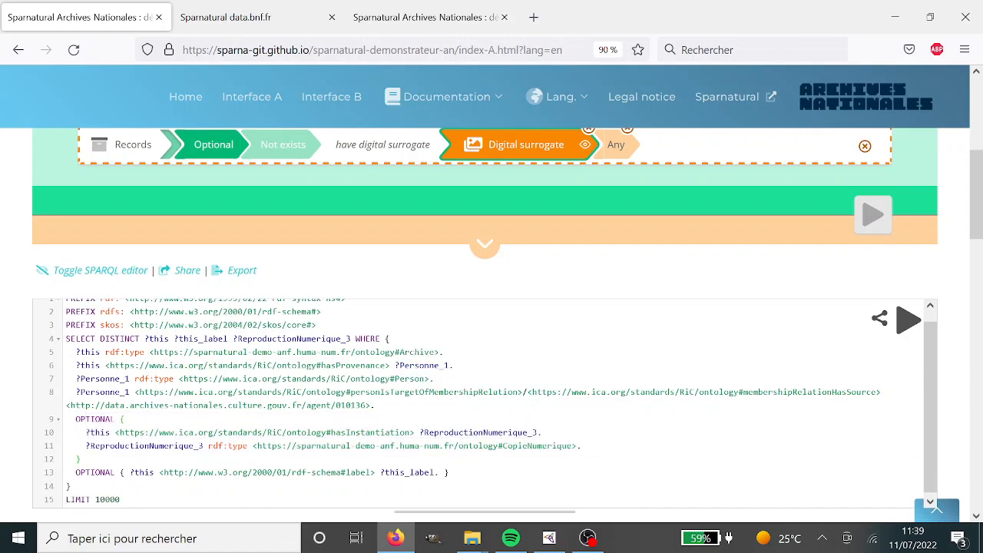
pyautogui.moveTo(168, 472); pyautogui.dragTo(425, 472)
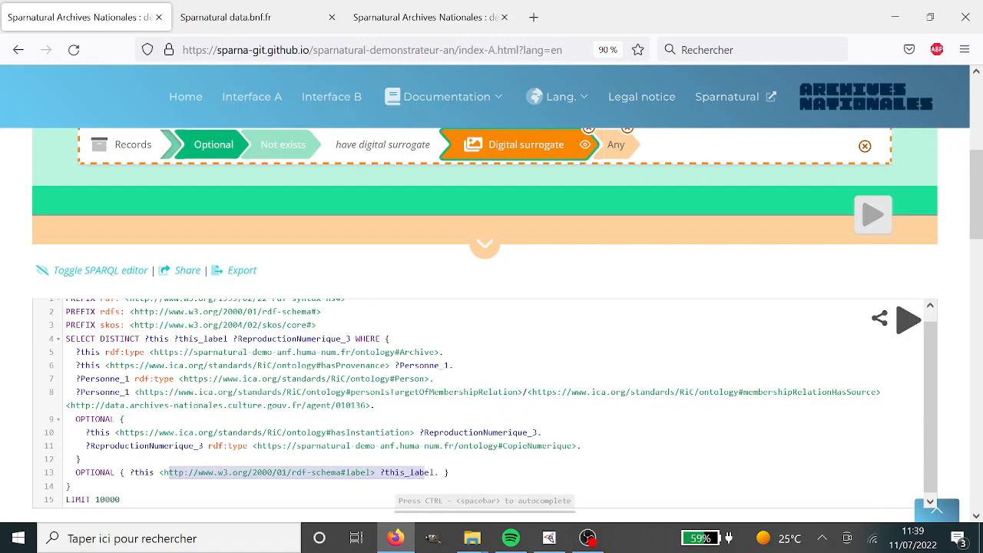
# Add another And criterion on the records for their creation date
pyautogui.scroll(1, 485, 403)
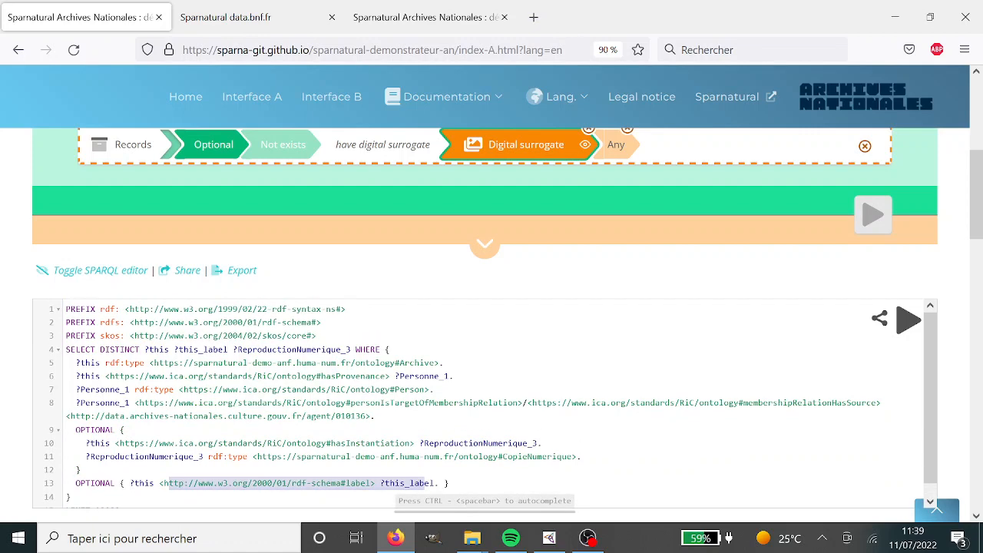
pyautogui.scroll(4, 380, 290)
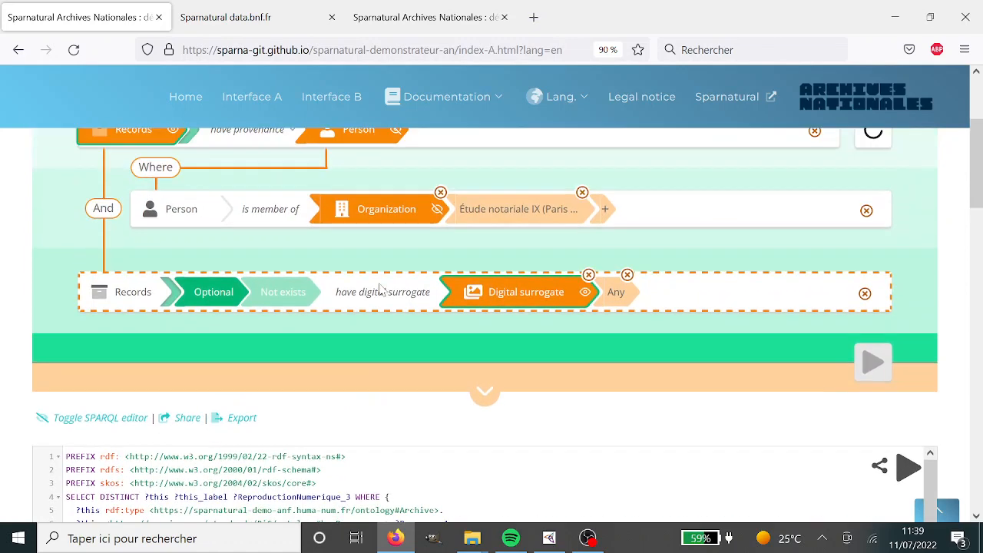
pyautogui.scroll(2, 244, 230)
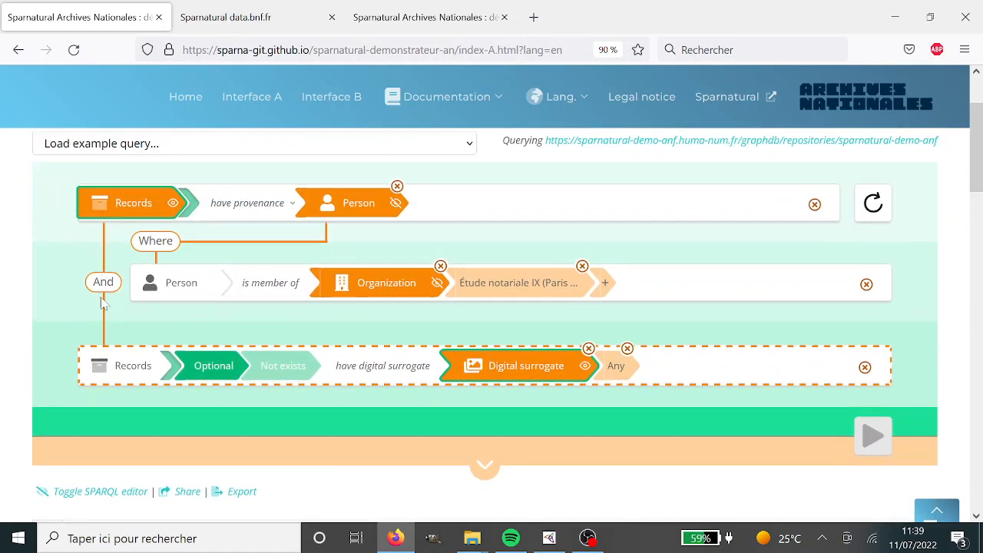
pyautogui.moveTo(107, 420)
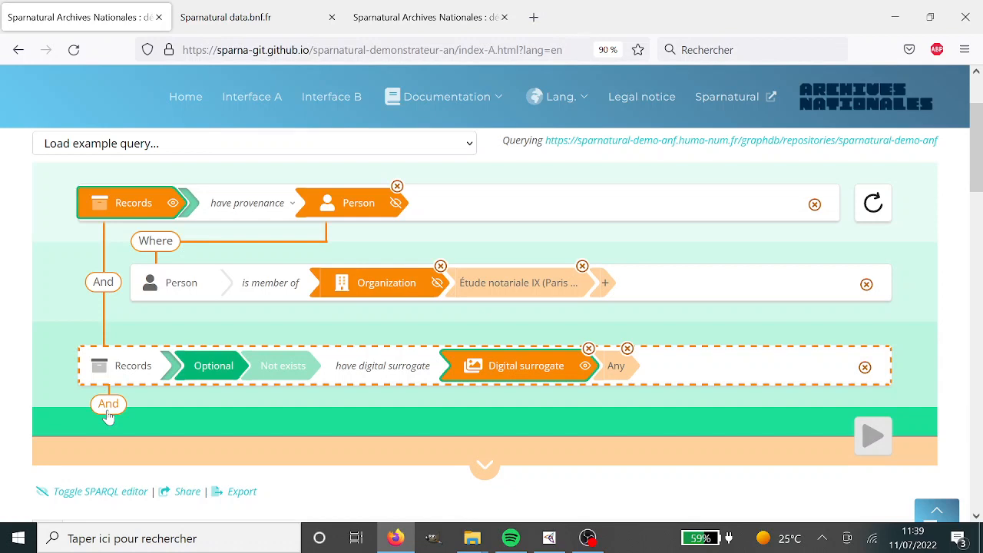
pyautogui.click(107, 407)
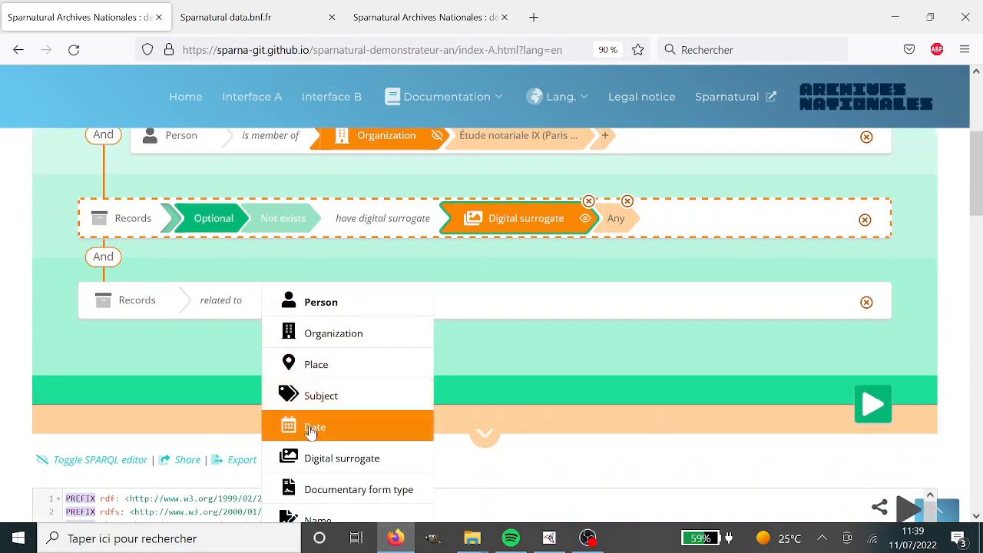
pyautogui.click(311, 429)
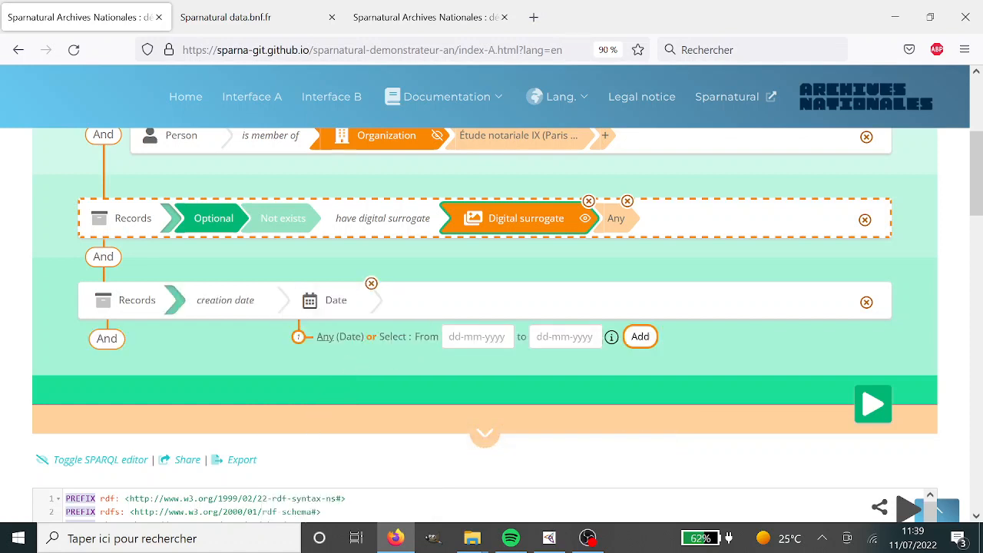
# Restrict the creation date to the range from 01-01-1800 to 01-01-1900 and add it to the query
pyautogui.click(477, 336)
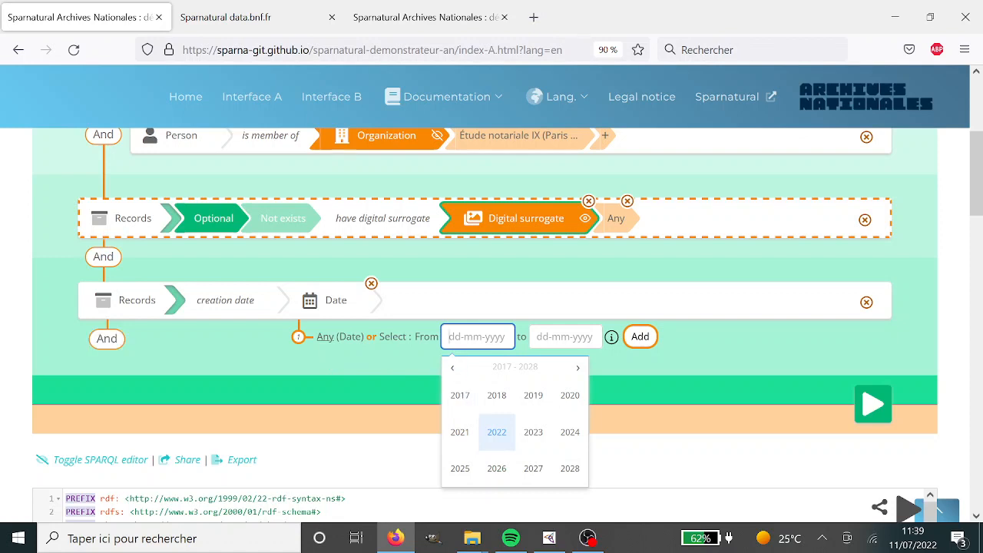
pyautogui.write('1800')
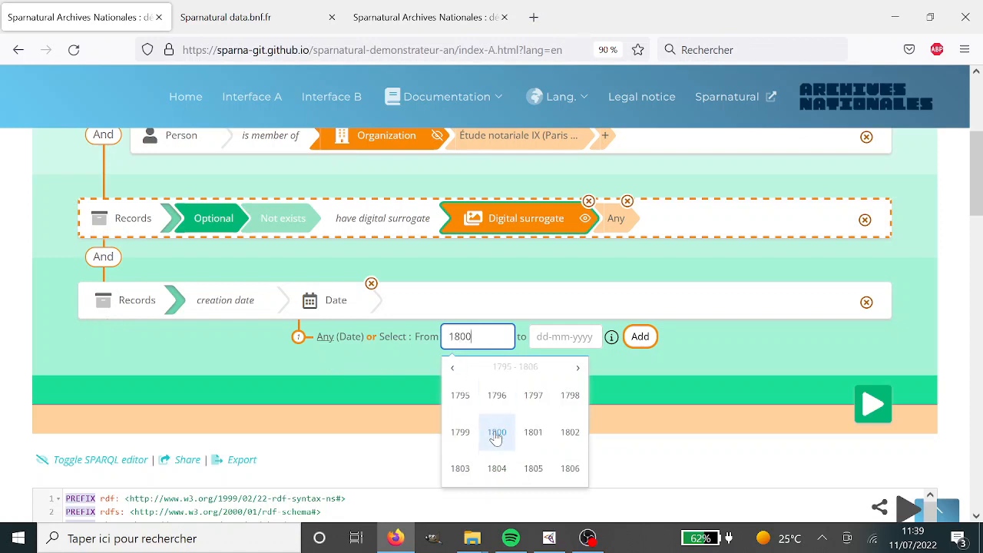
pyautogui.click(496, 432)
pyautogui.click(564, 336)
pyautogui.write('1')
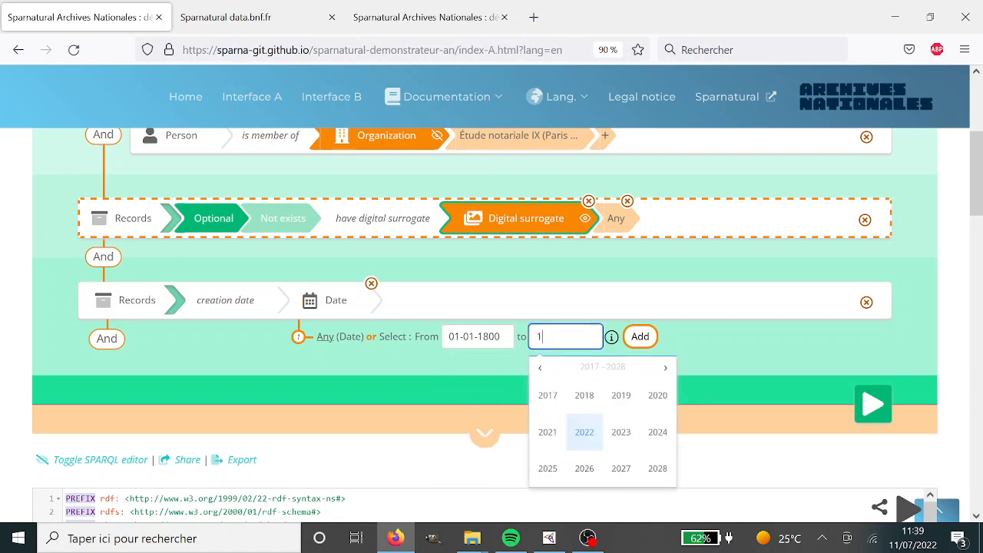
pyautogui.write('900')
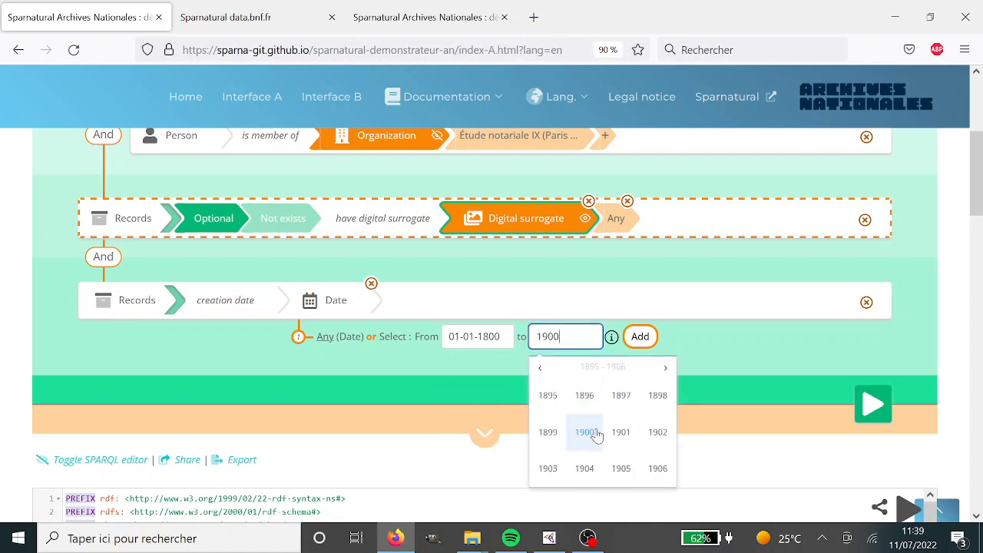
pyautogui.click(589, 432)
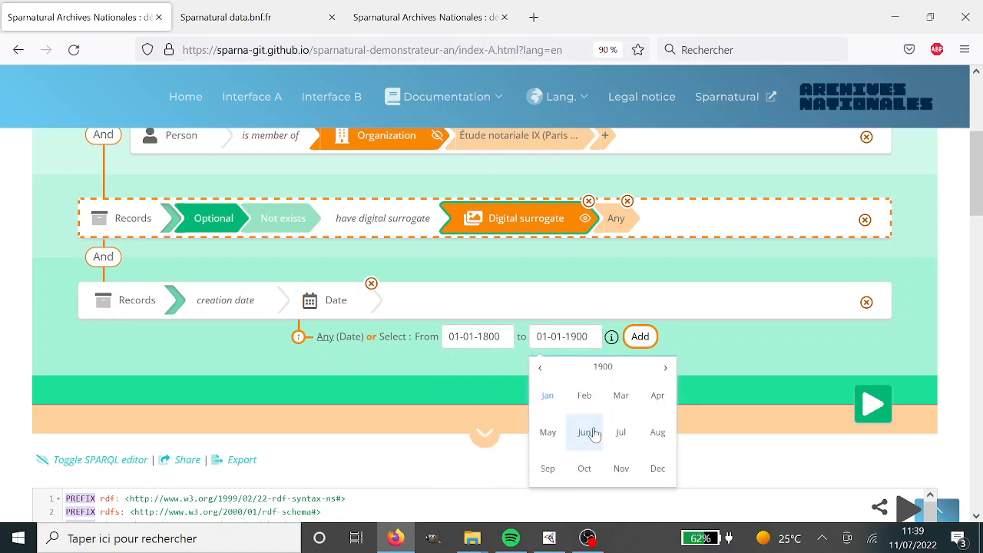
pyautogui.click(640, 337)
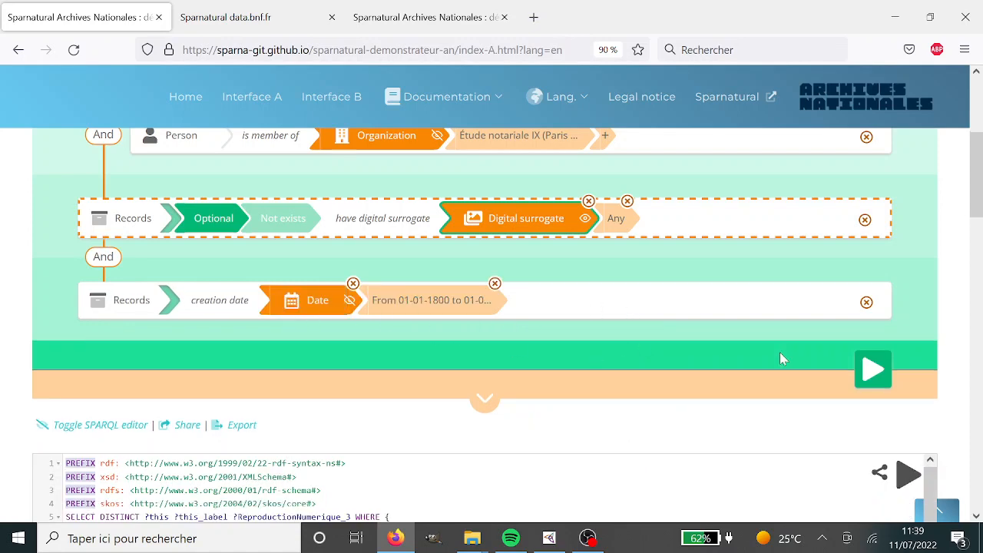
# Run the query with the date criterion and highlight the result count above the table
pyautogui.click(876, 372)
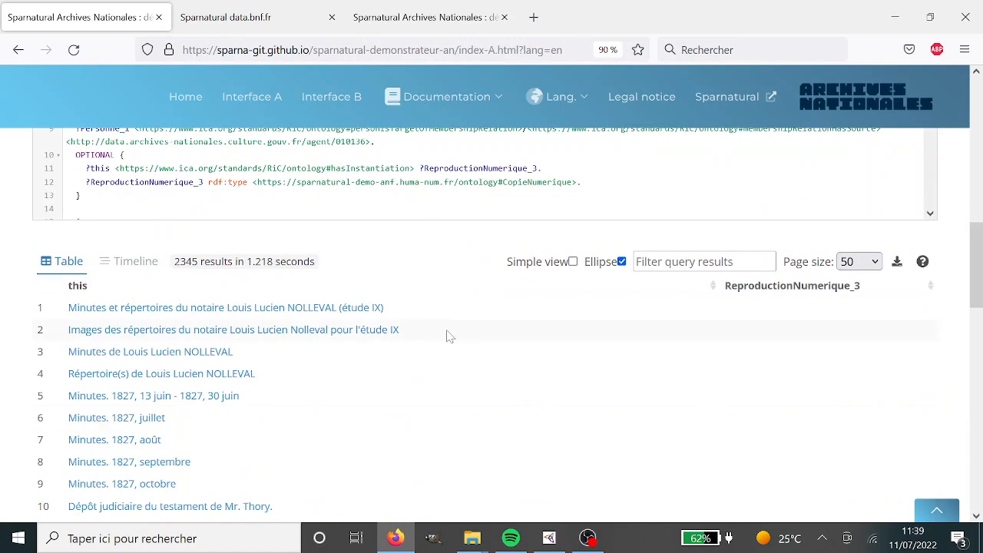
pyautogui.moveTo(175, 261); pyautogui.dragTo(192, 261)
pyautogui.click(9, 233)
# Go back over the visual criteria and highlight the address of the queried SPARQL endpoint
pyautogui.scroll(5, 10, 237)
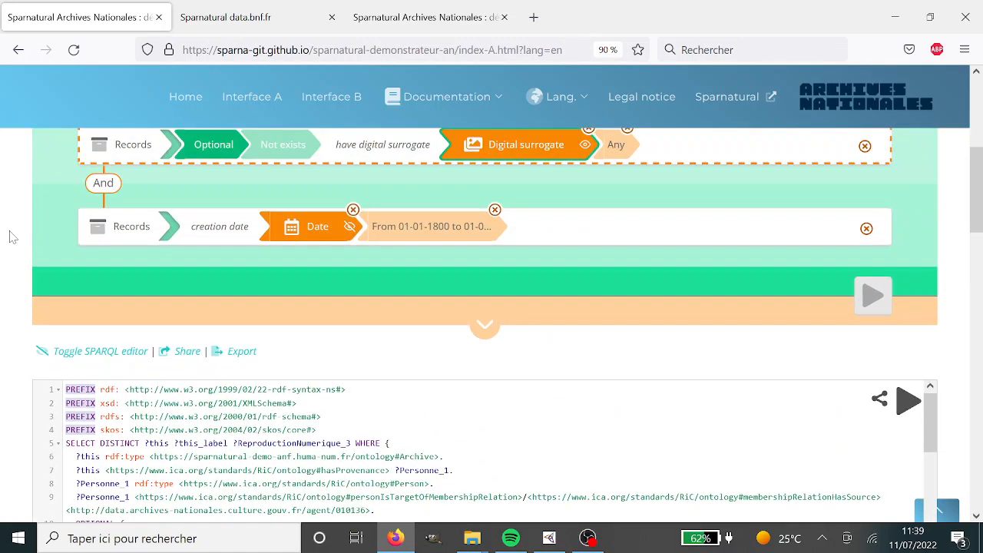
pyautogui.scroll(5, 9, 237)
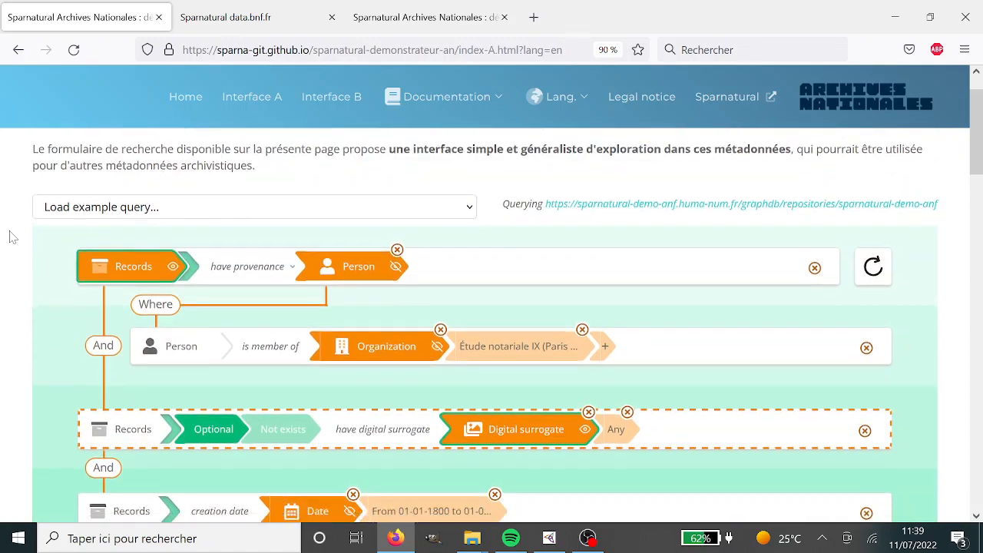
pyautogui.scroll(-3, 9, 236)
pyautogui.scroll(2, 10, 237)
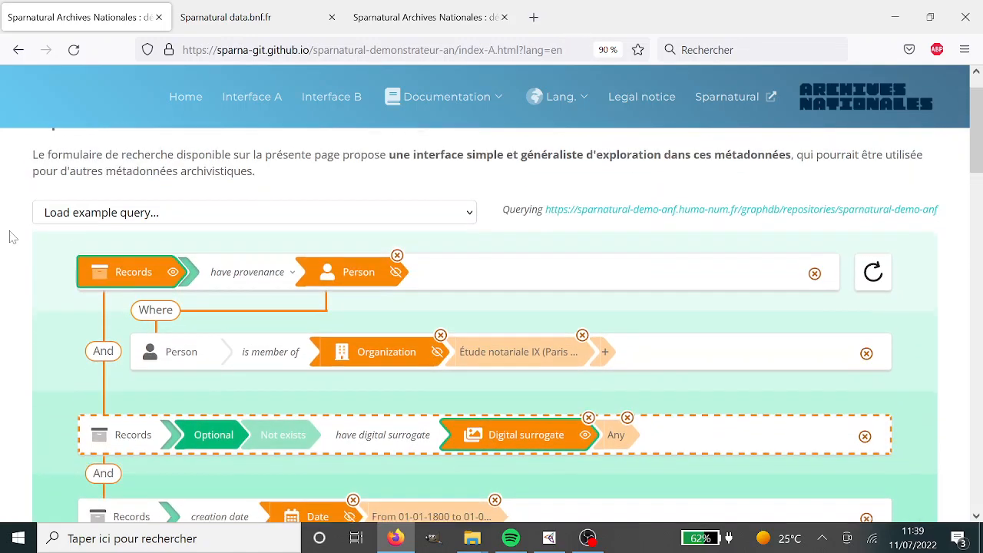
pyautogui.moveTo(949, 223); pyautogui.dragTo(548, 222)
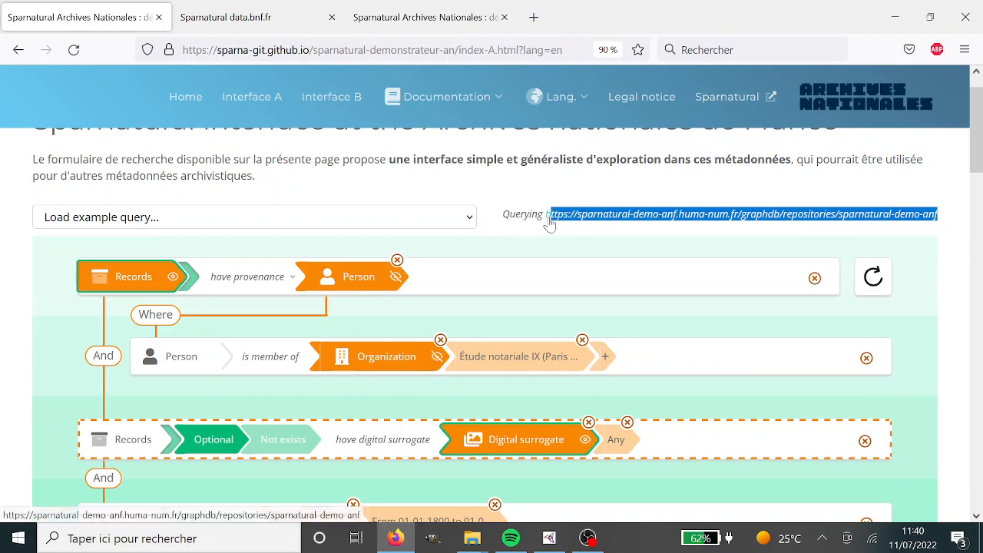
pyautogui.click(576, 233)
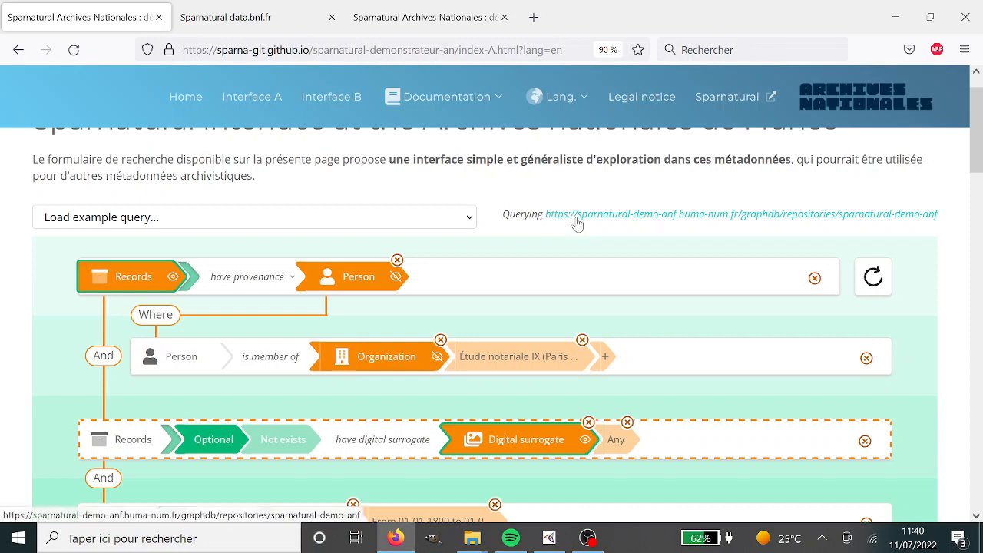
# Review the results table and compare it with the person, digital surrogate and date criteria
pyautogui.scroll(-1, 926, 313)
pyautogui.scroll(-10, 926, 313)
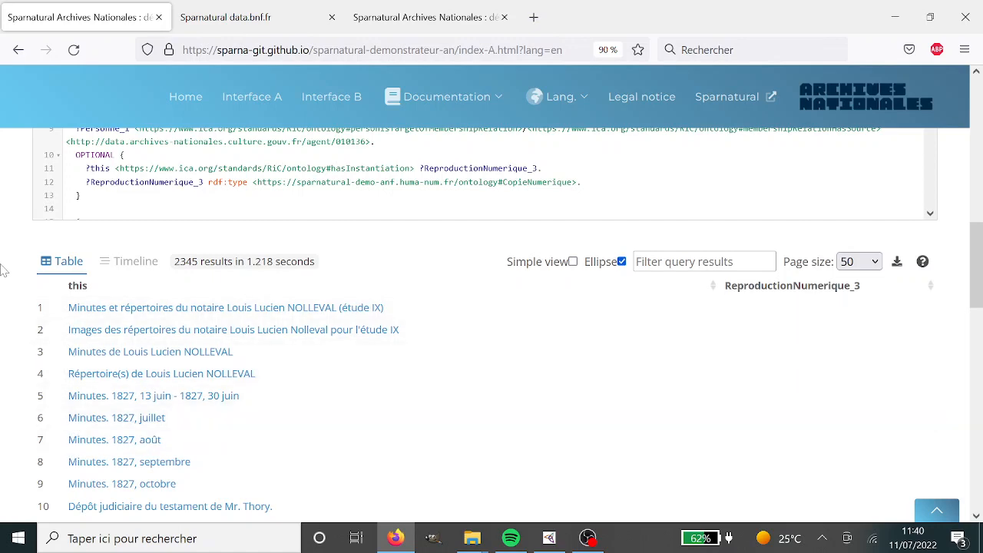
pyautogui.scroll(3, 6, 285)
pyautogui.scroll(5, 8, 367)
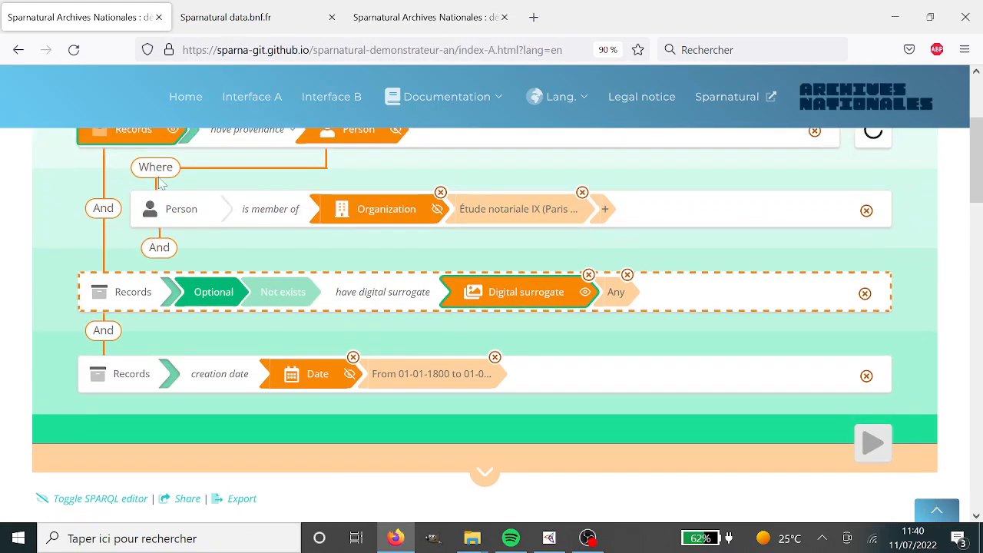
pyautogui.moveTo(343, 388)
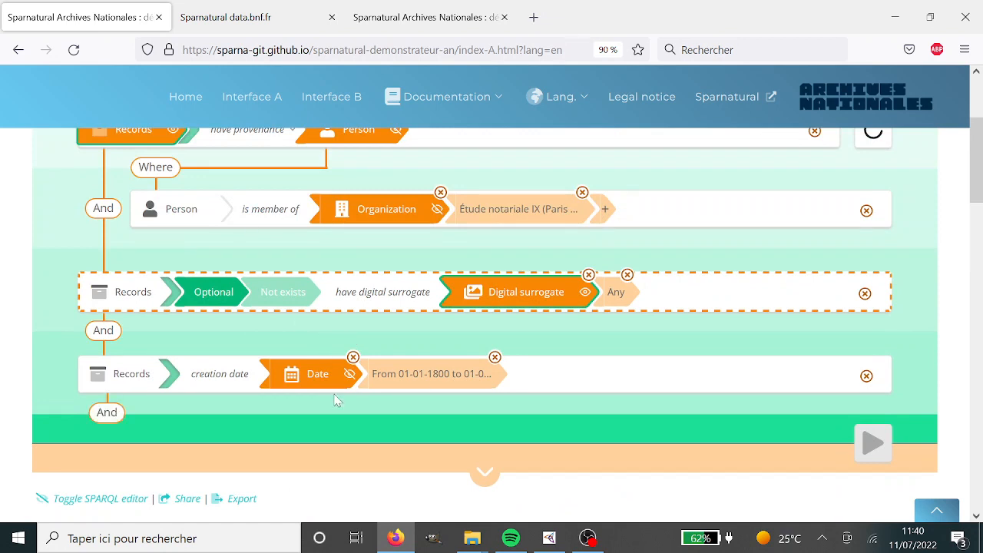
# Expand the section beneath the visual query that controls the result columns and their sort order
pyautogui.scroll(-1, 335, 399)
pyautogui.scroll(1, 335, 399)
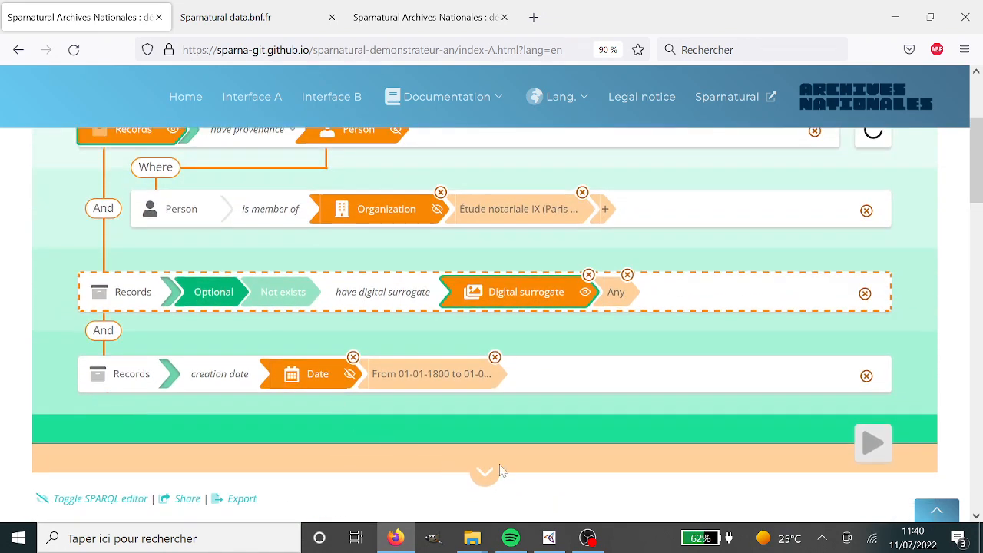
pyautogui.scroll(-1, 485, 476)
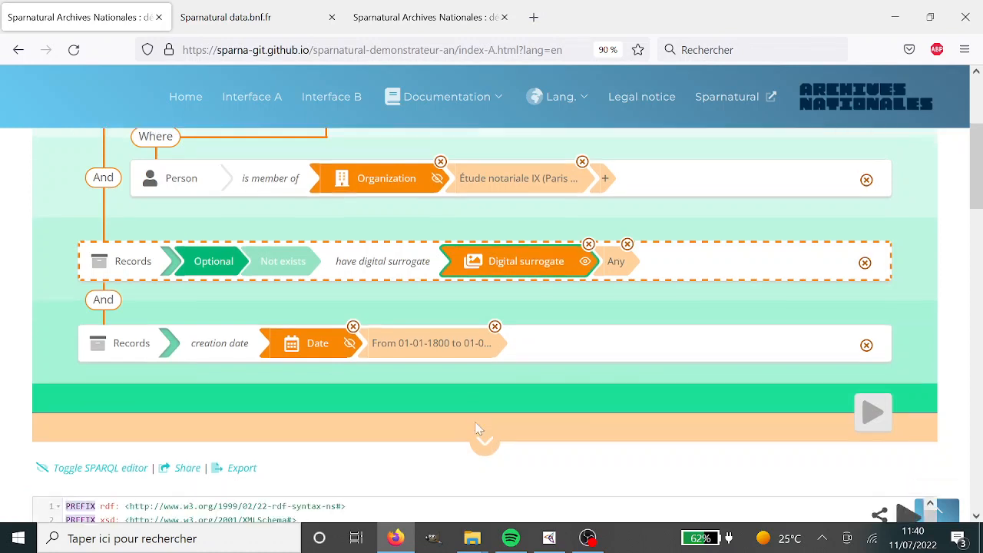
pyautogui.click(483, 406)
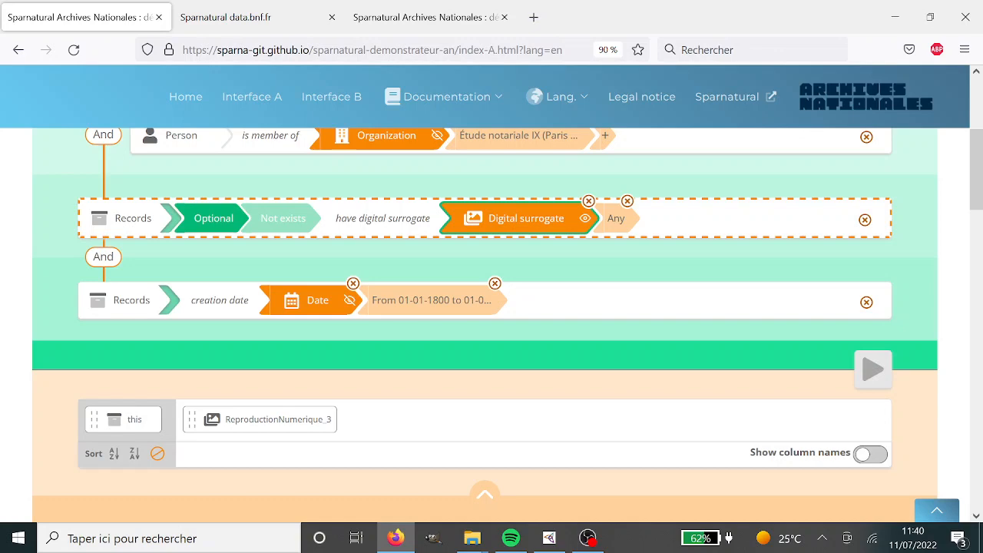
# Rename the digital surrogate result column as digitalCopy
pyautogui.scroll(3, 137, 283)
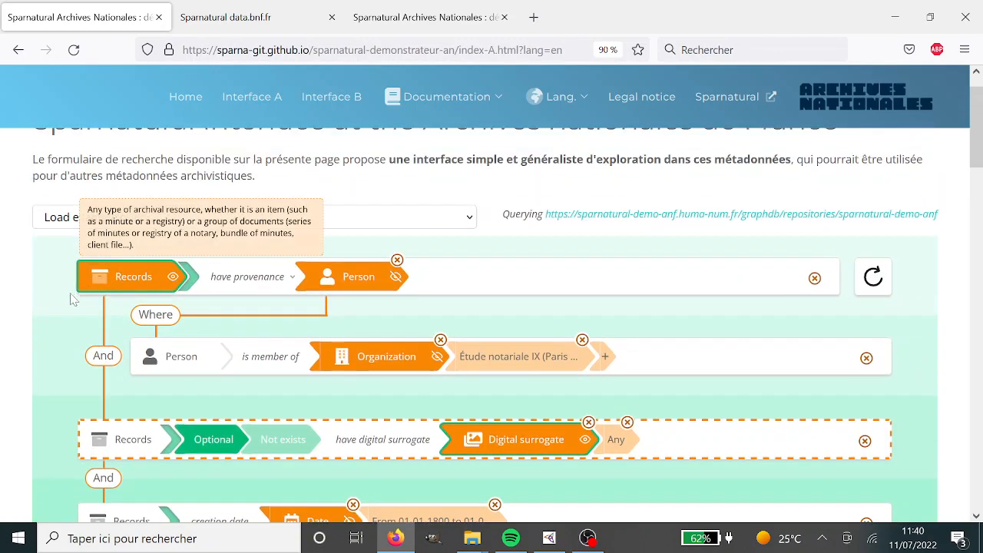
pyautogui.scroll(-4, 44, 325)
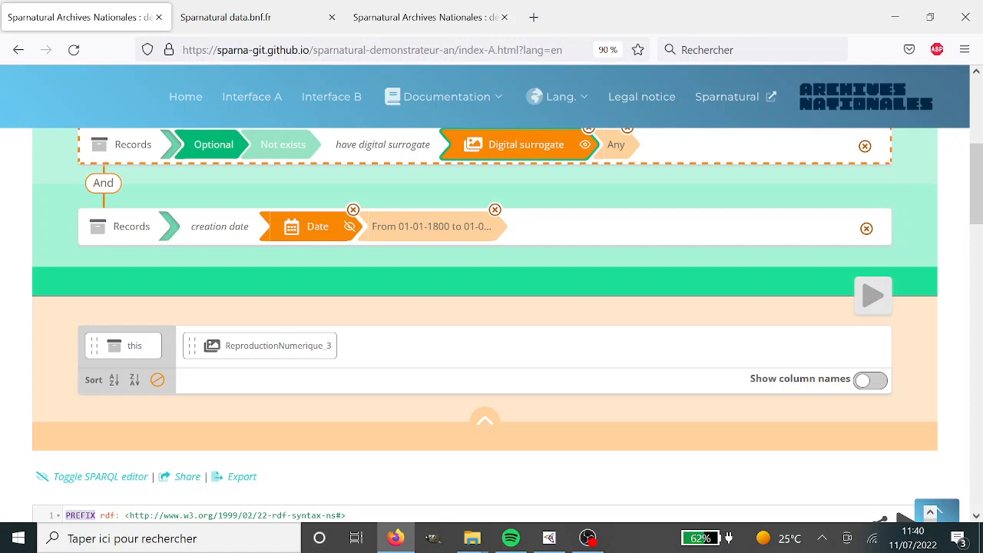
pyautogui.doubleClick(279, 345)
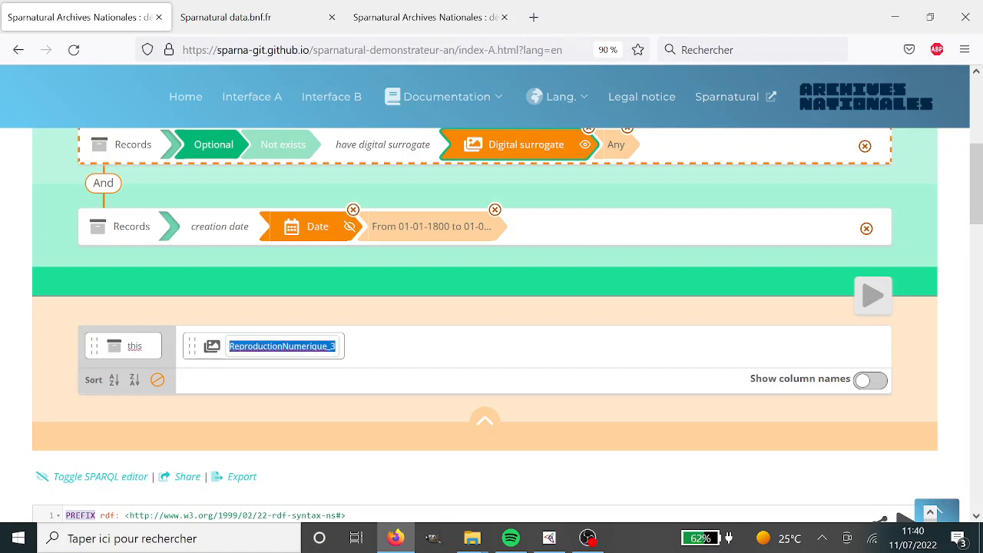
pyautogui.write('d')
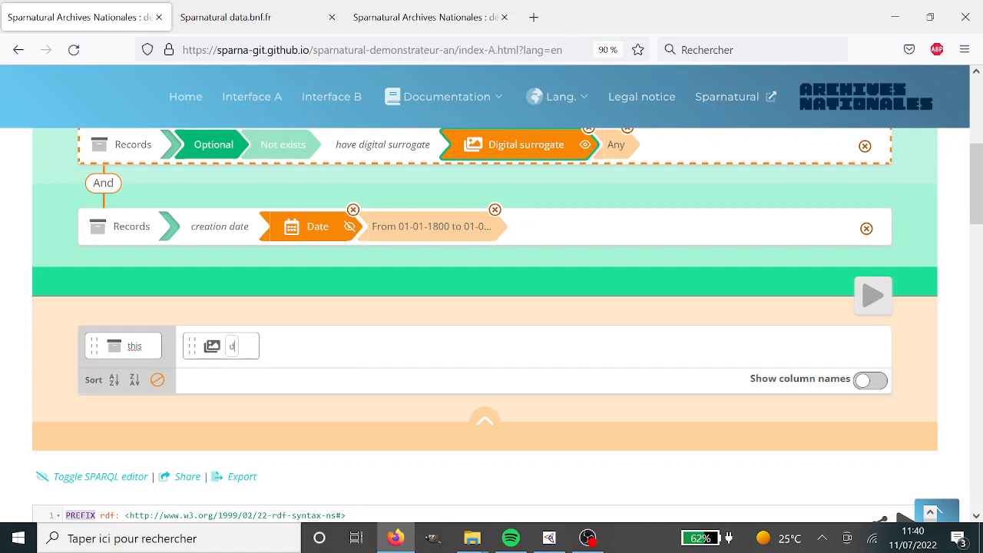
pyautogui.write('igitalCopy')
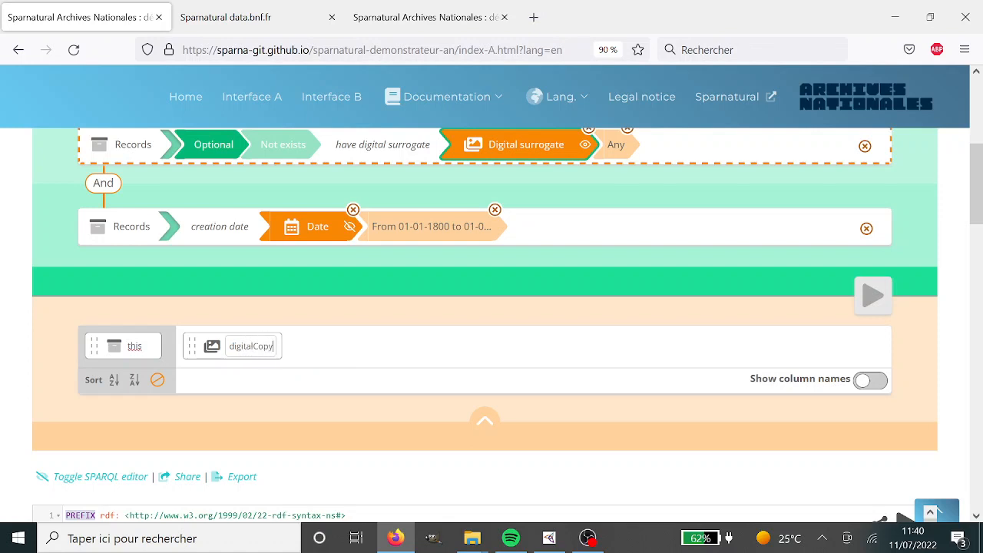
pyautogui.press('Return')
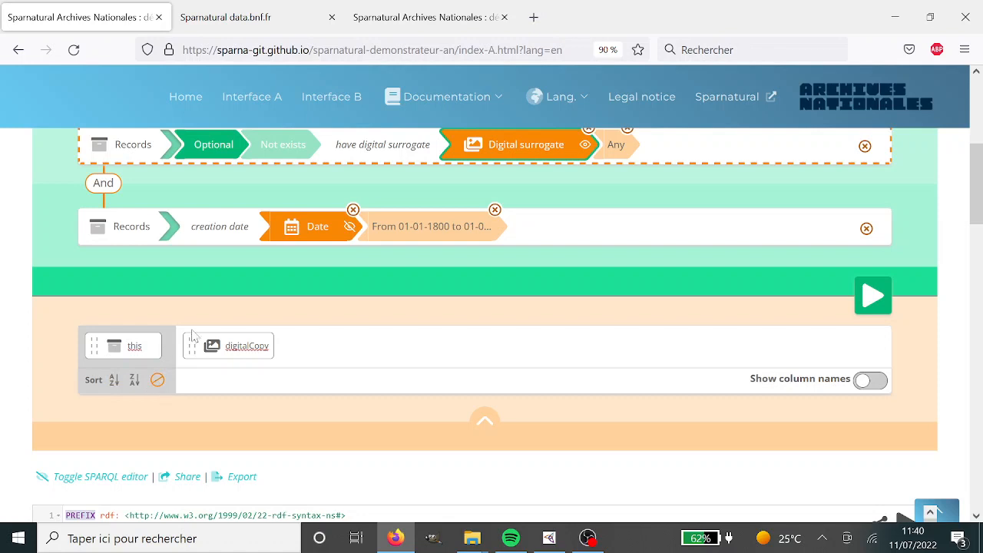
# Include the records' creation date in the results and rename its column as Date
pyautogui.scroll(2, 219, 346)
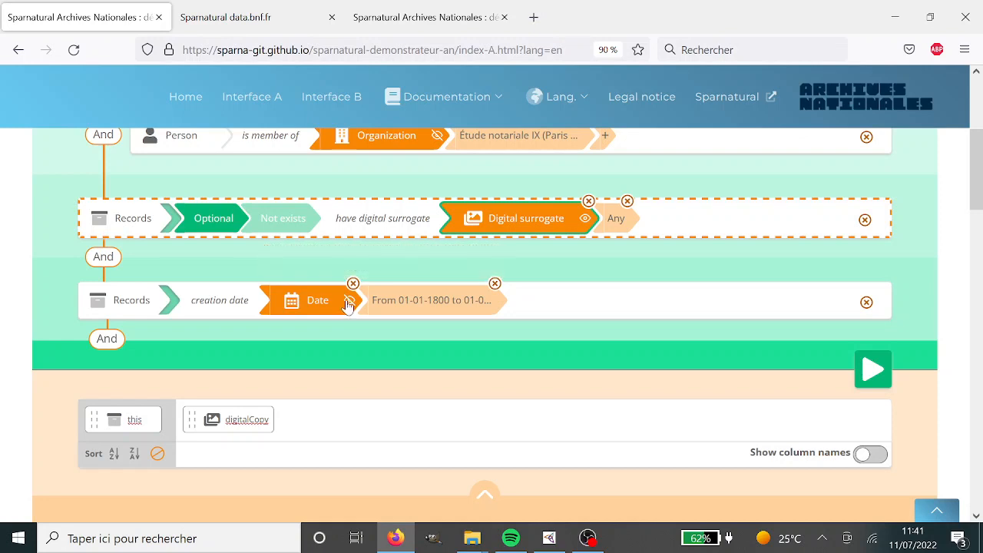
pyautogui.click(348, 301)
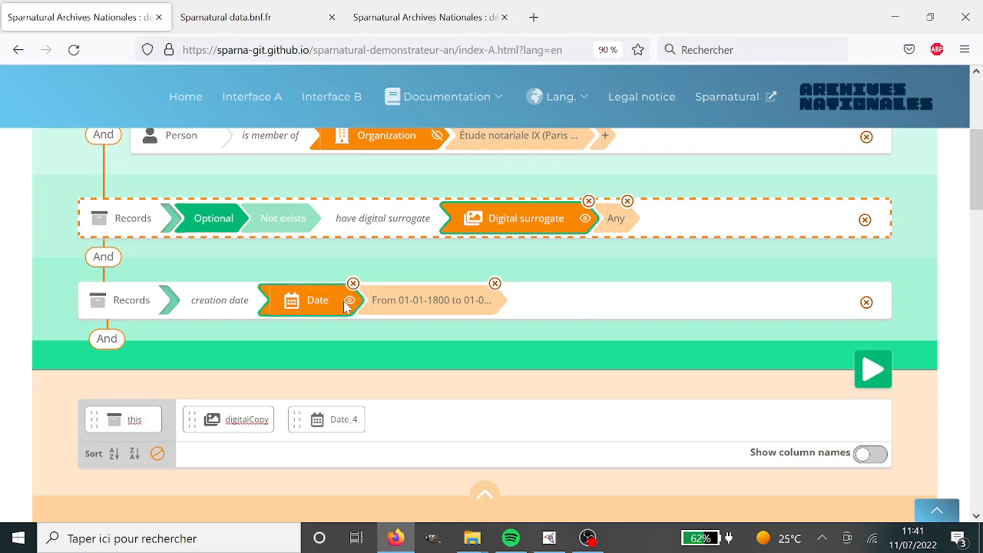
pyautogui.doubleClick(344, 420)
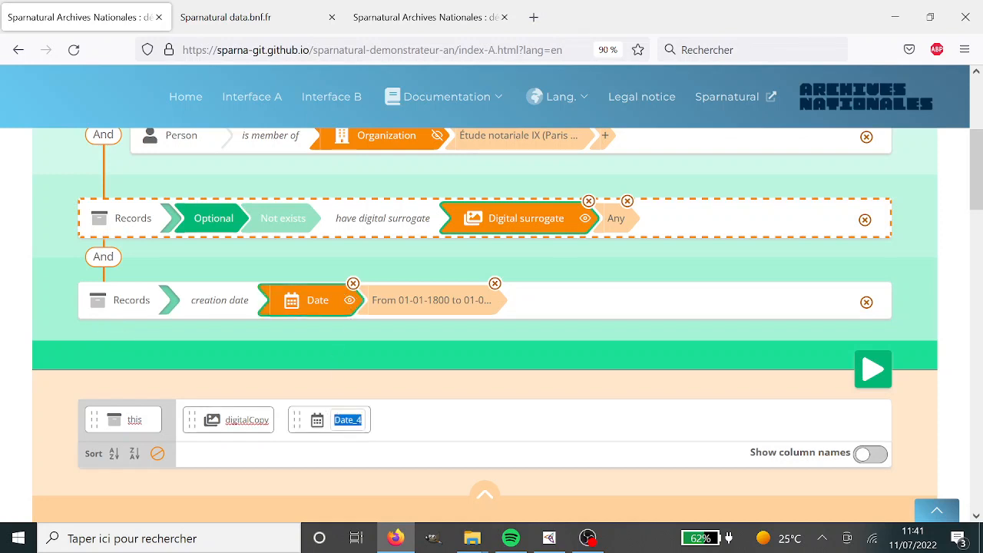
pyautogui.write('Dat')
# Run the query again and examine the digital copy and date columns in the results table
pyautogui.click(921, 403)
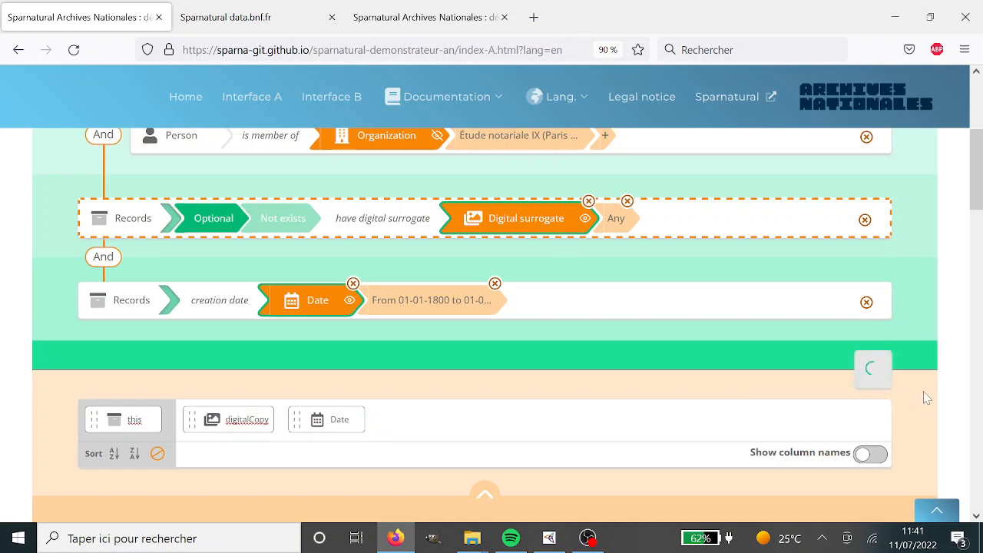
pyautogui.scroll(-4, 936, 403)
pyautogui.scroll(-3, 941, 407)
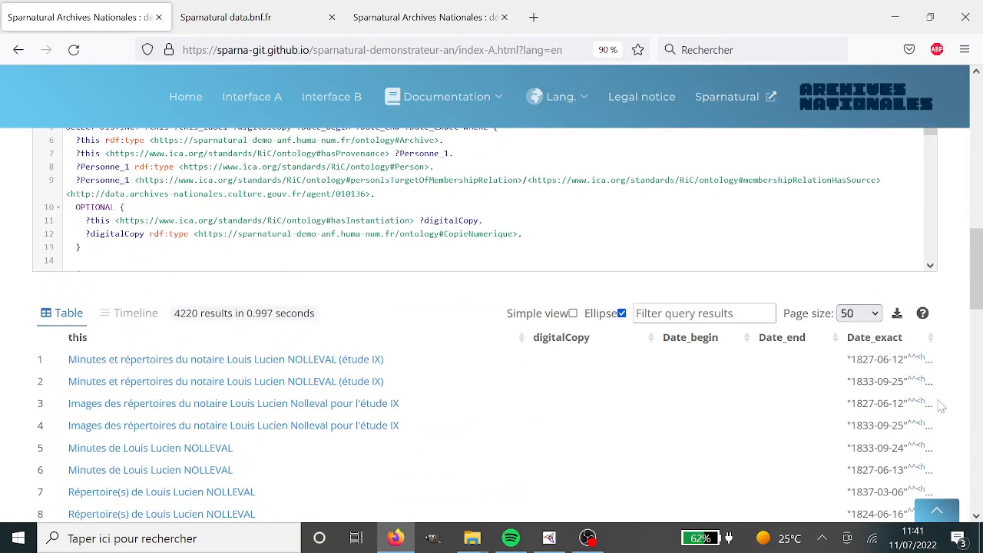
# Look through the results table's digital copy and date columns
pyautogui.scroll(-2, 941, 406)
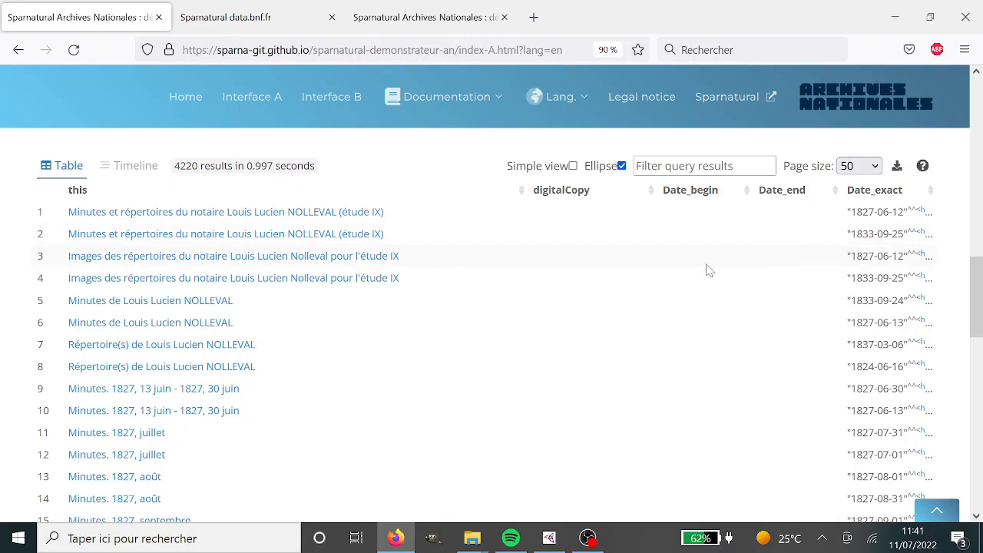
pyautogui.scroll(-10, 706, 268)
pyautogui.scroll(10, 707, 268)
pyautogui.scroll(8, 710, 268)
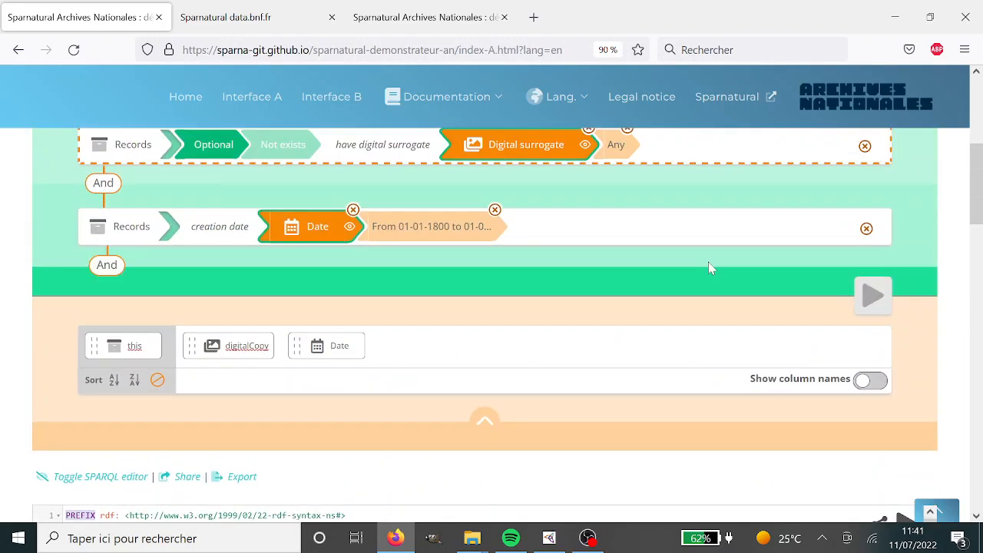
# Collapse the result column section beneath the visual query and return to the query's first criterion
pyautogui.scroll(1, 708, 264)
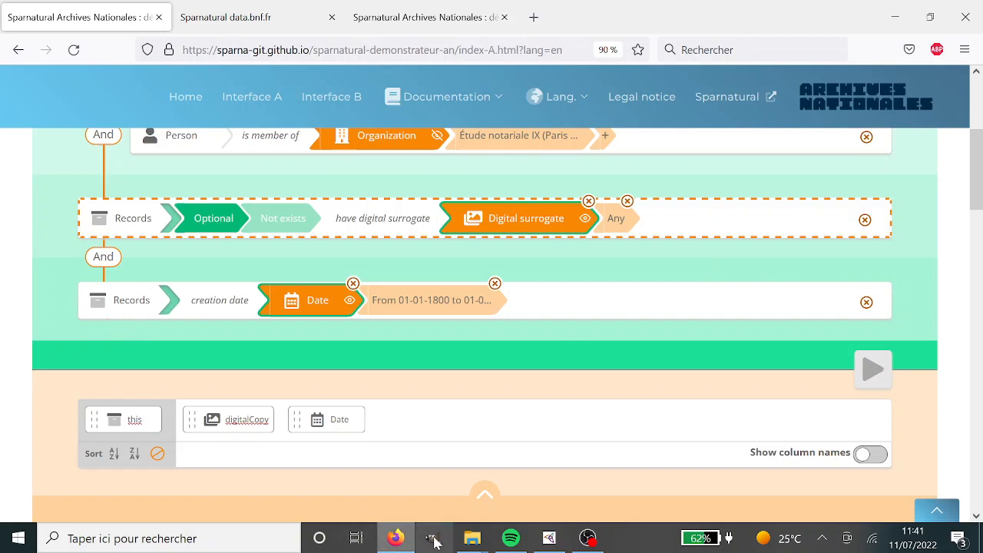
pyautogui.click(482, 493)
pyautogui.scroll(2, 454, 437)
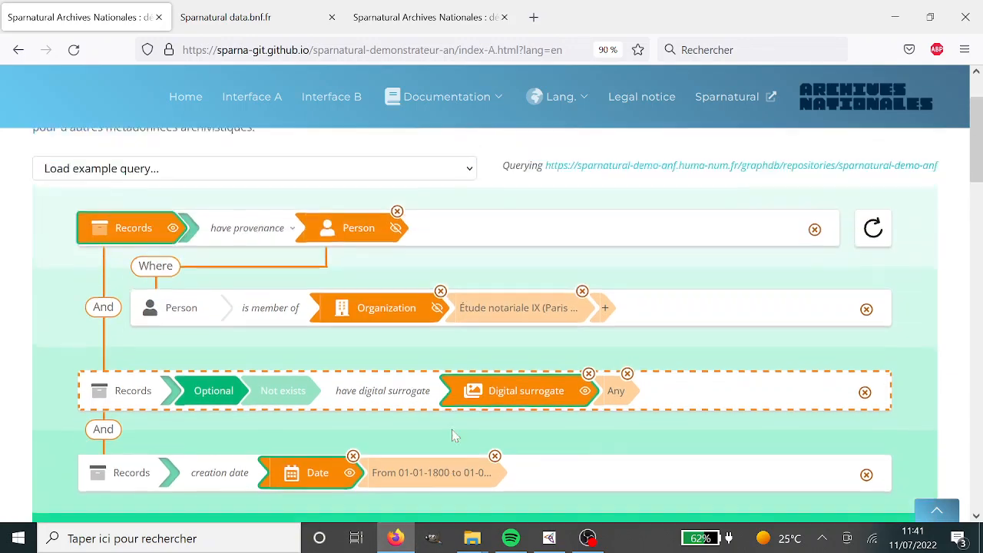
pyautogui.scroll(1, 453, 435)
pyautogui.scroll(1, 375, 258)
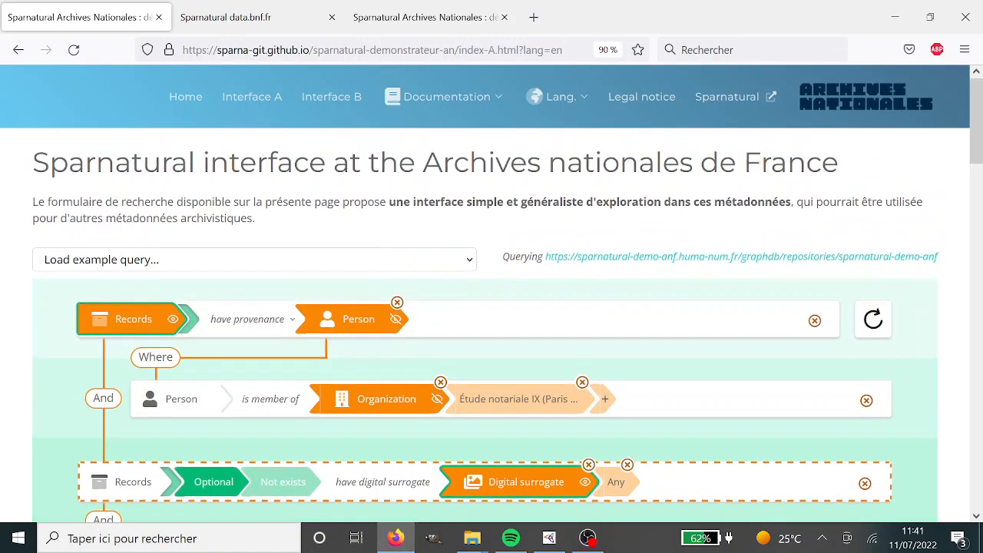
# Switch to the Sparnatural data.bnf.fr demonstrator and set its interface language to English
pyautogui.click(249, 26)
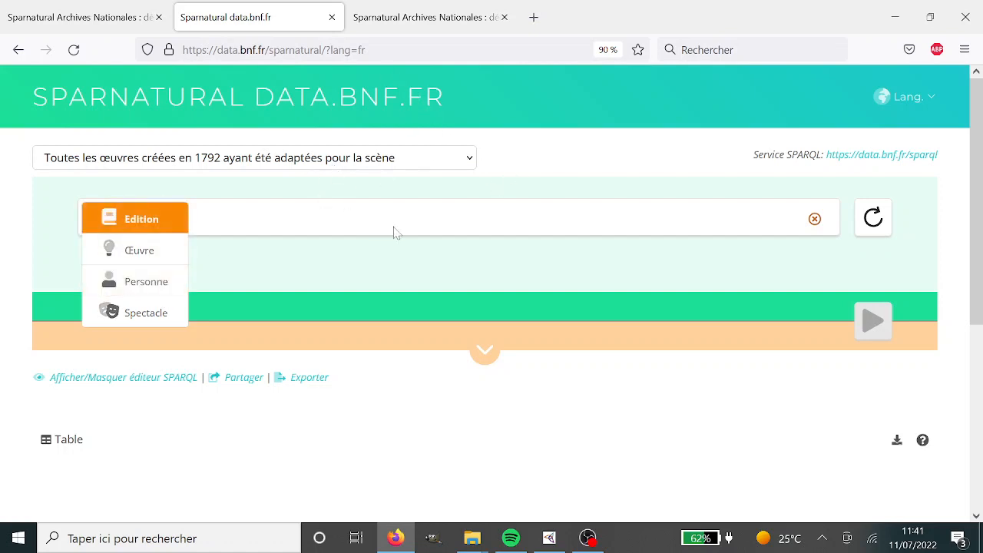
pyautogui.click(914, 97)
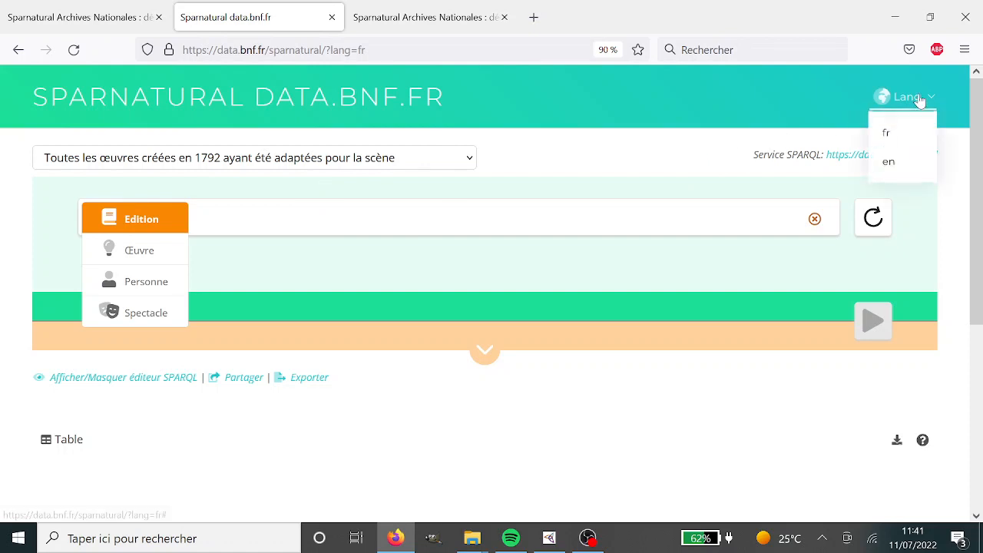
pyautogui.click(887, 163)
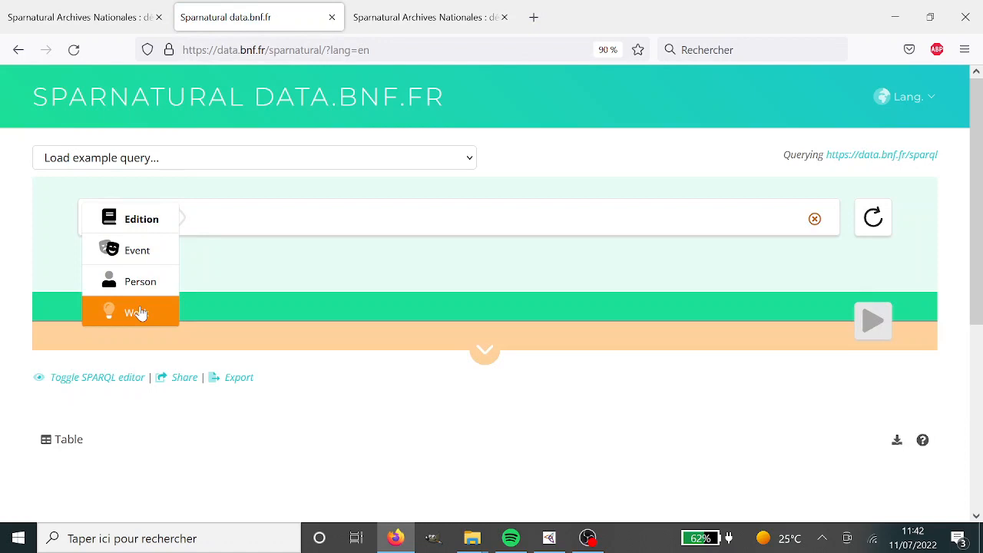
# Build a query for editions of a work whose author is the person Victor Hugo
pyautogui.click(143, 228)
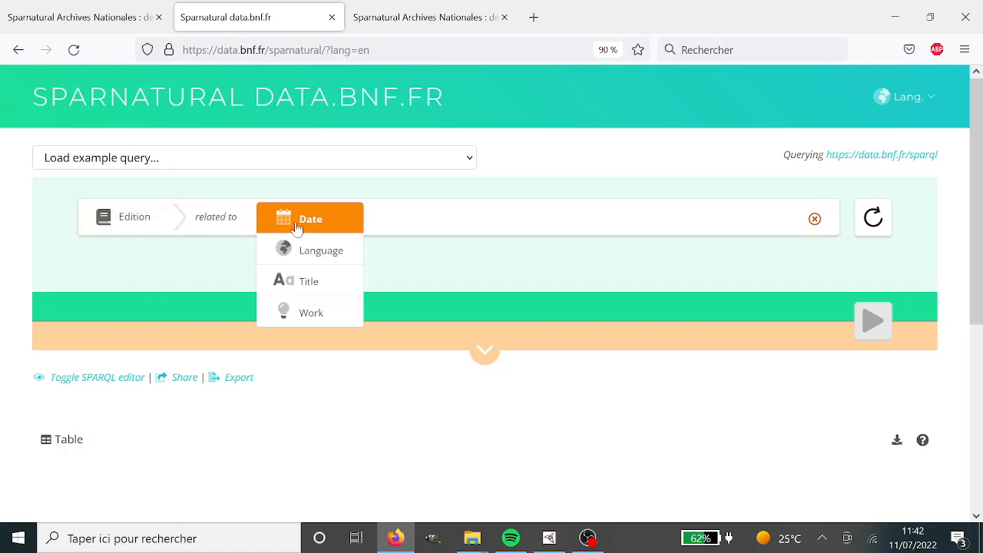
pyautogui.click(321, 313)
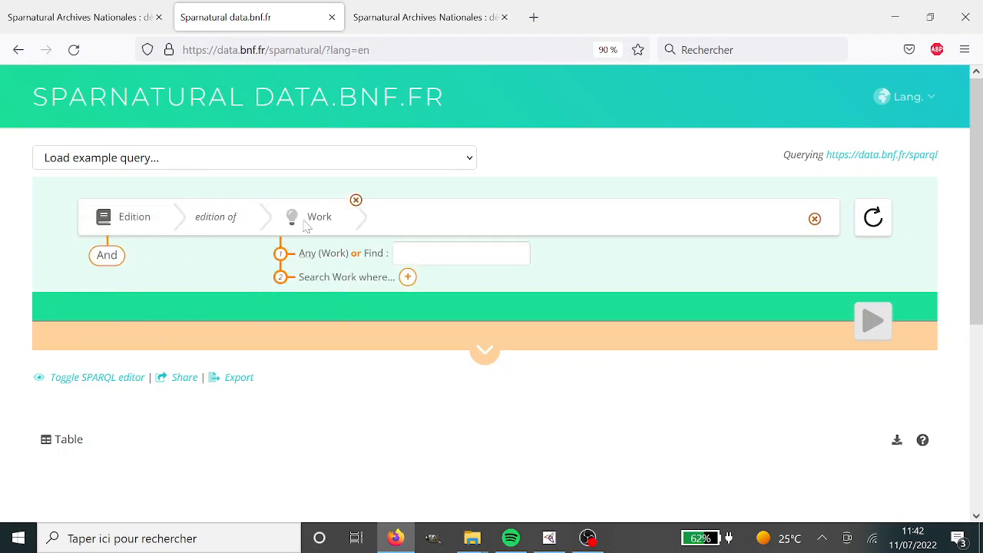
pyautogui.click(407, 277)
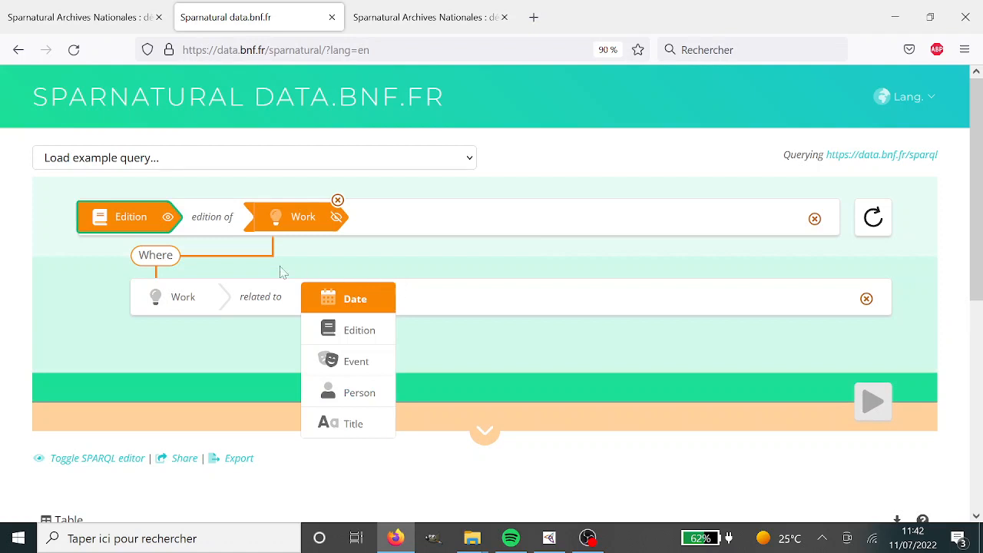
pyautogui.click(359, 391)
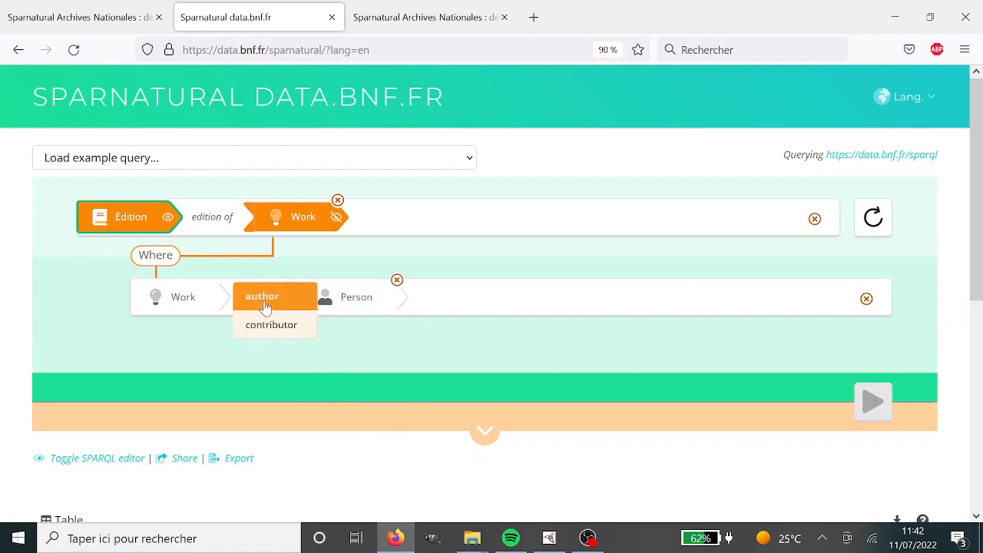
pyautogui.click(265, 305)
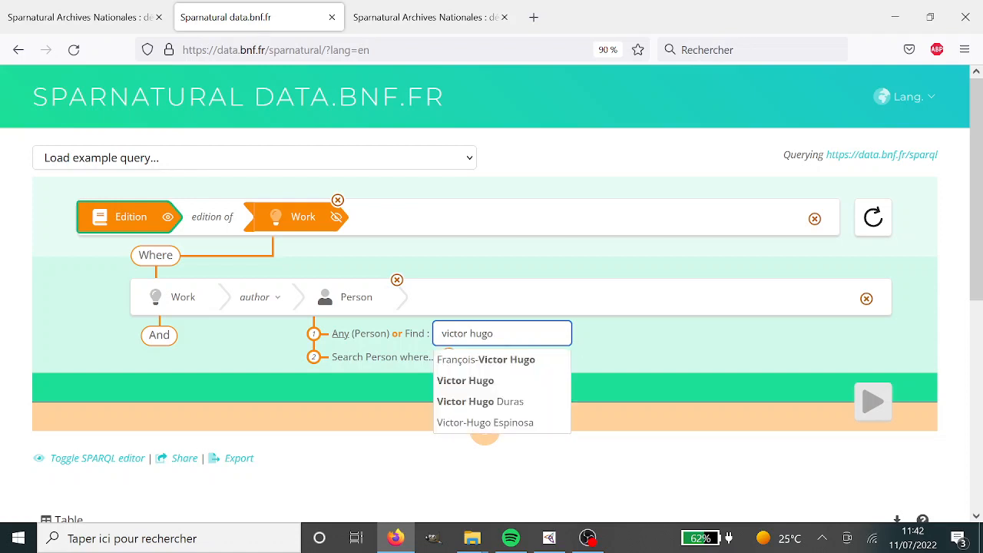
pyautogui.click(500, 381)
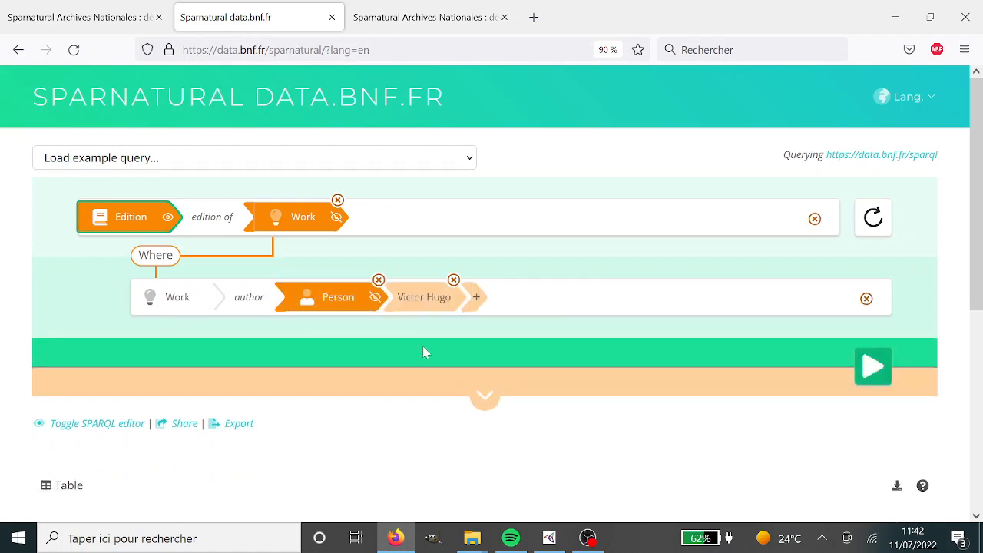
# Add a second criterion restricting the edition's language to eng
pyautogui.click(103, 253)
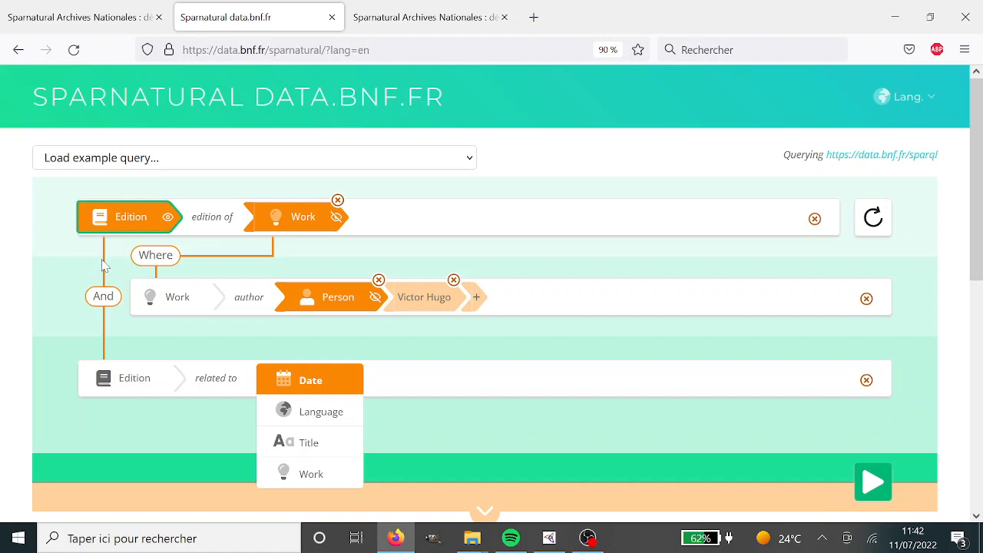
pyautogui.click(326, 423)
pyautogui.click(458, 419)
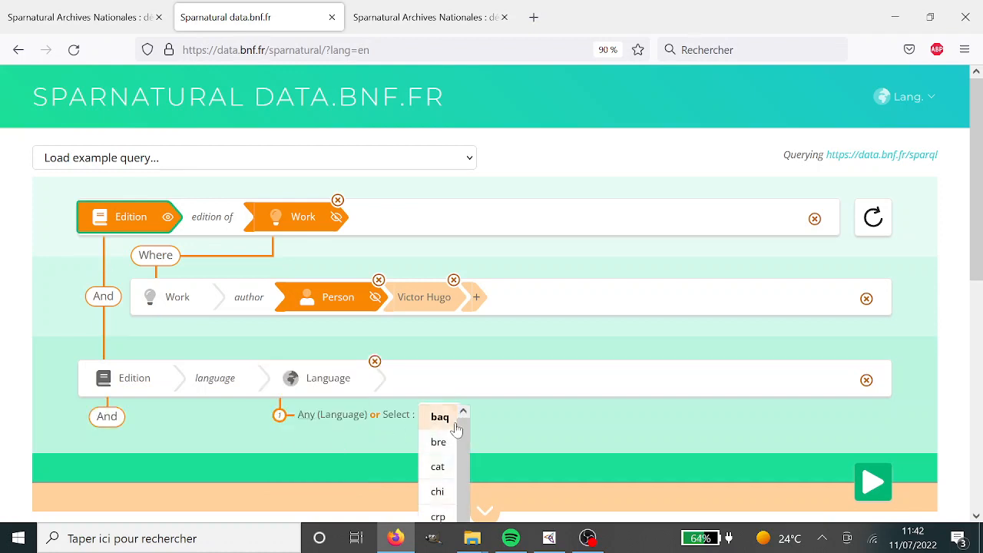
pyautogui.scroll(-1, 456, 435)
pyautogui.click(439, 486)
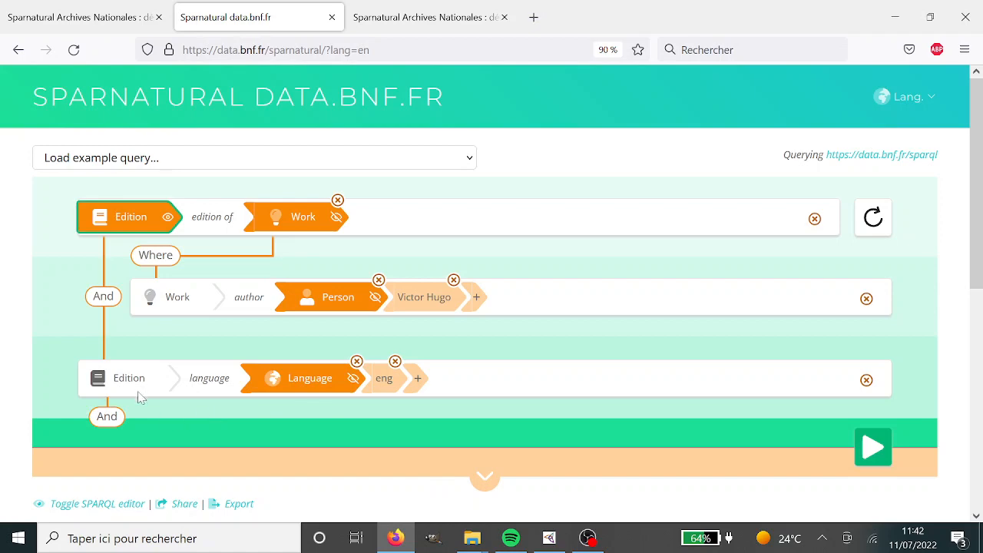
# Run the query on English editions of Victor Hugo's works and look through the list of results
pyautogui.scroll(-2, 565, 386)
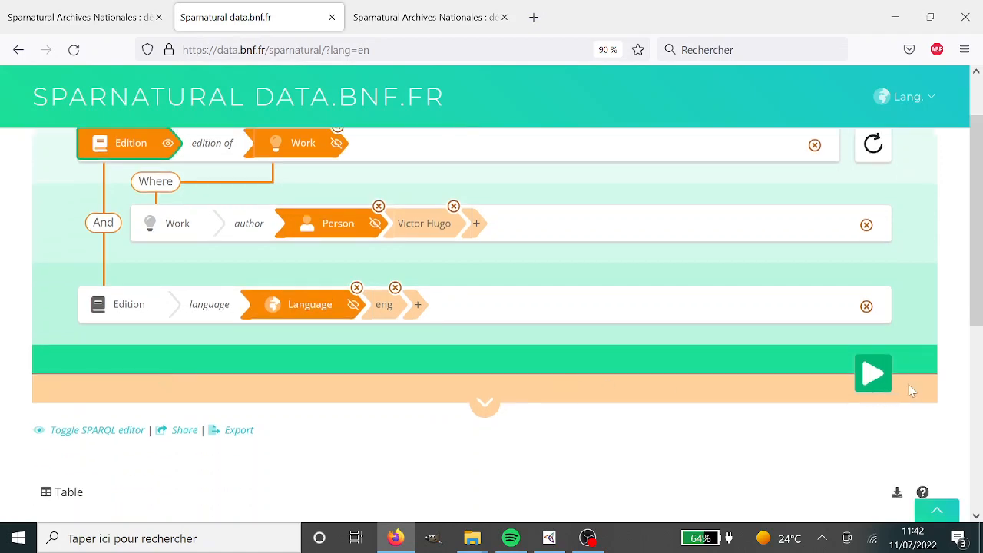
pyautogui.click(879, 382)
pyautogui.scroll(-5, 878, 420)
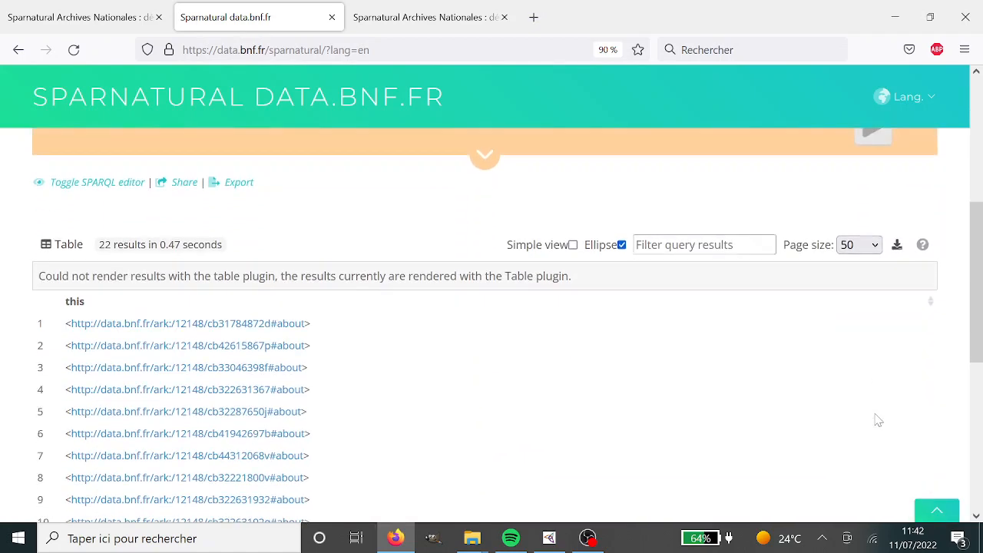
pyautogui.scroll(-1, 878, 420)
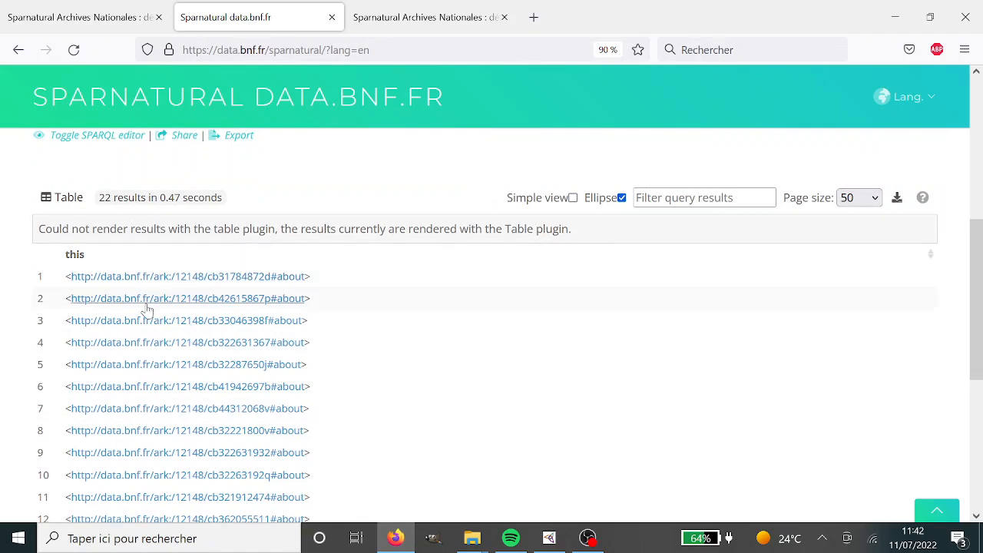
pyautogui.scroll(-5, 349, 418)
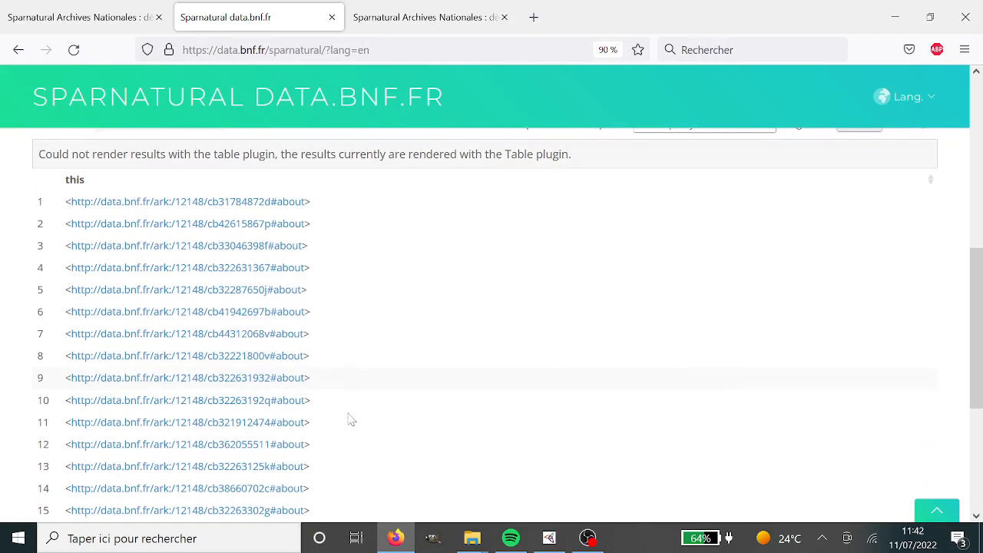
pyautogui.scroll(5, 349, 418)
pyautogui.scroll(1, 349, 418)
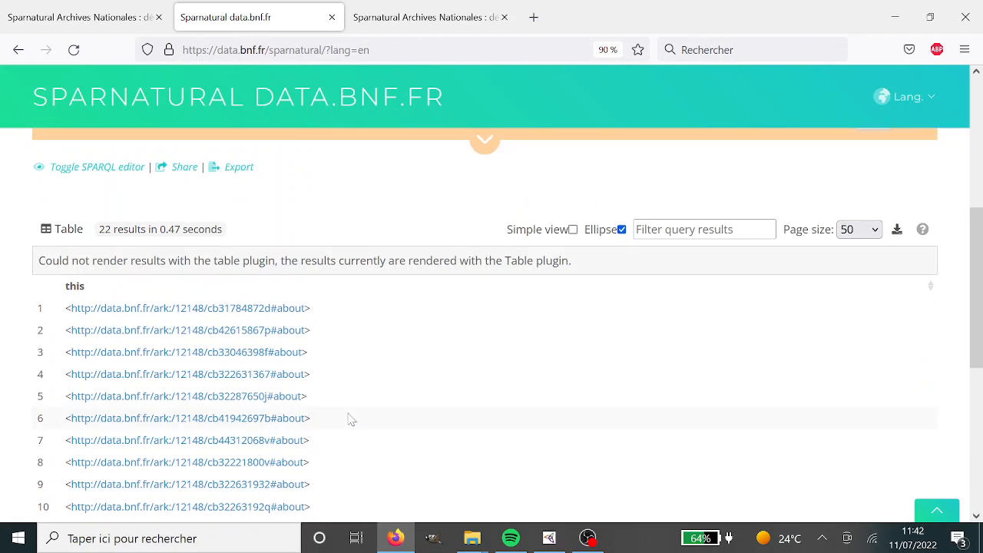
pyautogui.scroll(5, 349, 418)
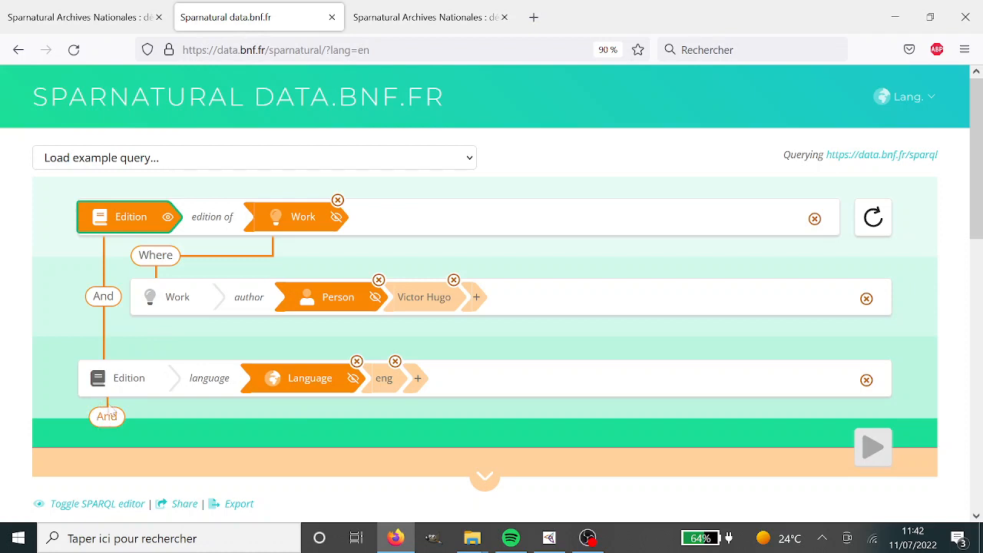
# Add the edition's title as a further criterion of the query
pyautogui.click(107, 416)
pyautogui.scroll(-2, 110, 423)
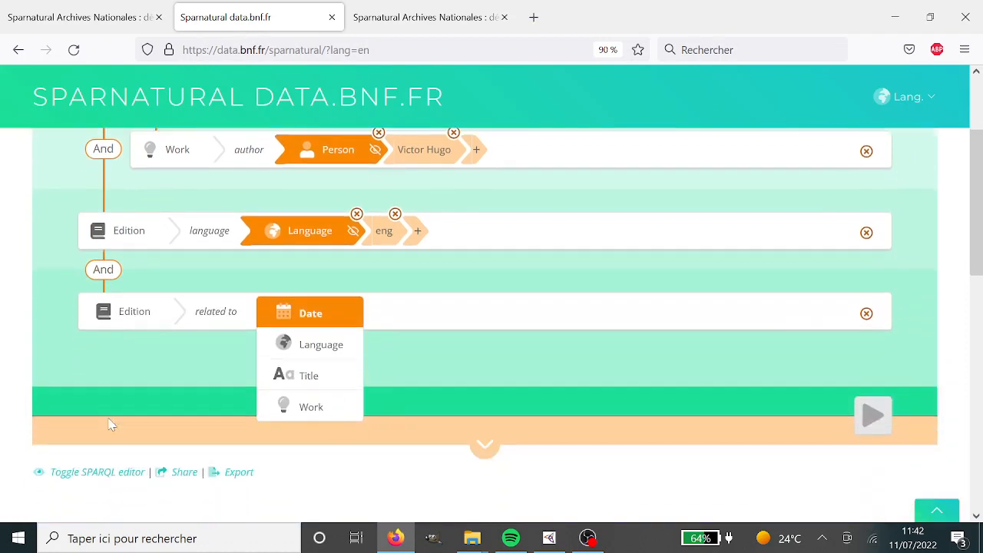
pyautogui.click(310, 374)
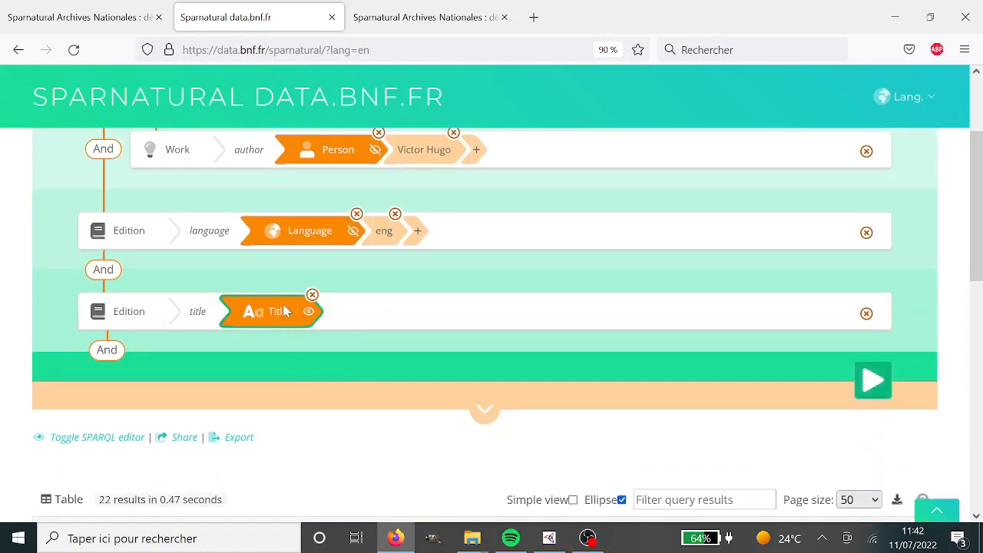
# Run the query again and examine the edition titles in the results table
pyautogui.click(873, 381)
pyautogui.scroll(-4, 845, 404)
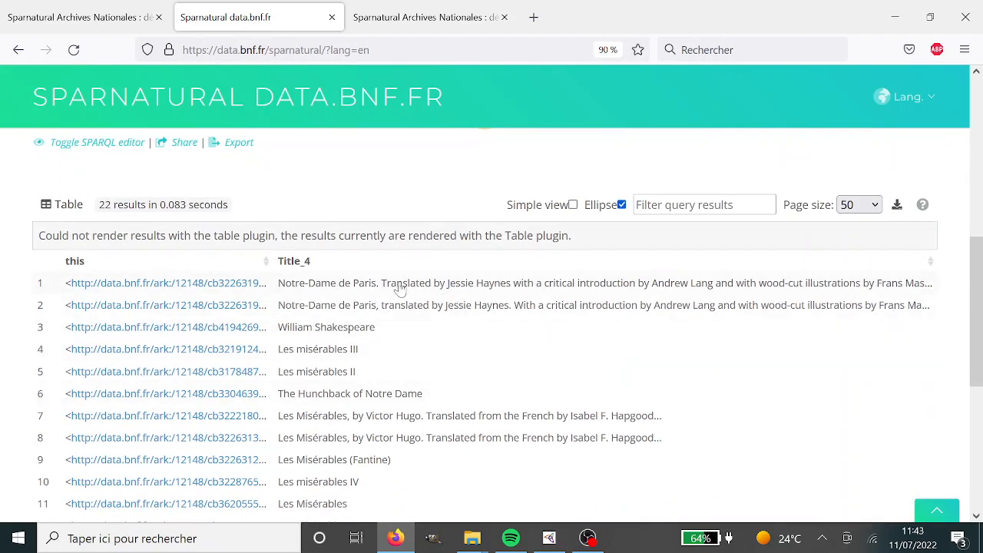
pyautogui.moveTo(384, 284); pyautogui.dragTo(437, 399)
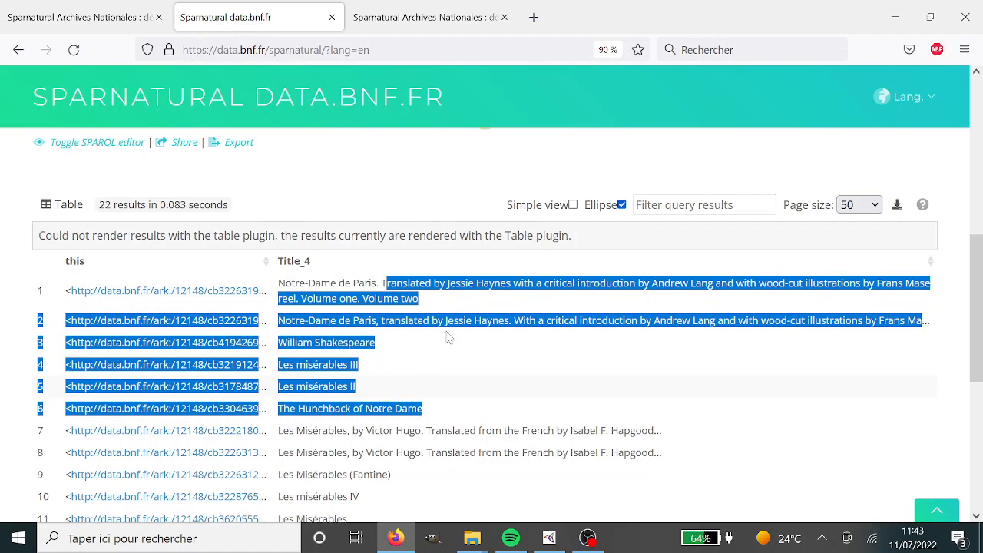
pyautogui.click(430, 187)
# Show the SPARQL editor with the query generated from the visual criteria
pyautogui.scroll(3, 433, 192)
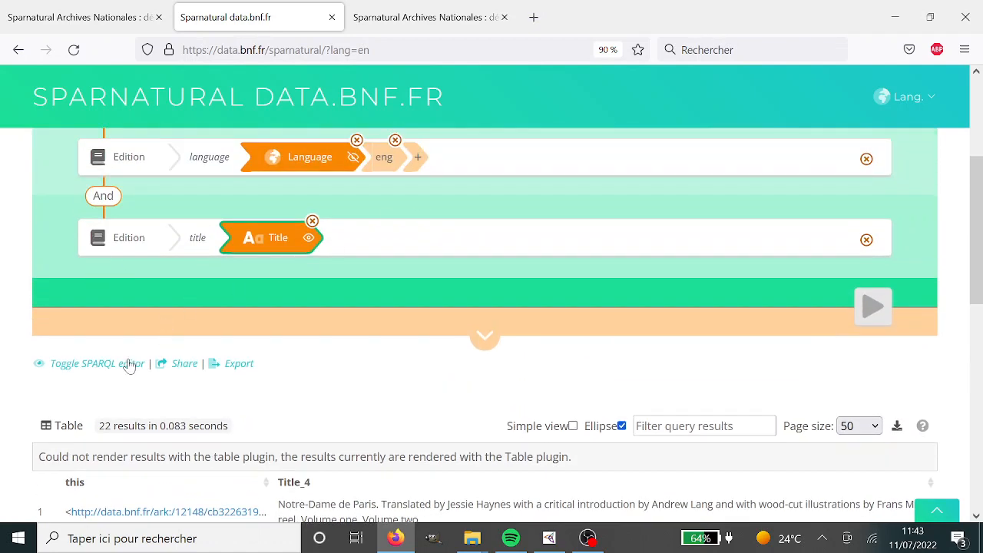
pyautogui.click(130, 365)
pyautogui.scroll(-2, 130, 366)
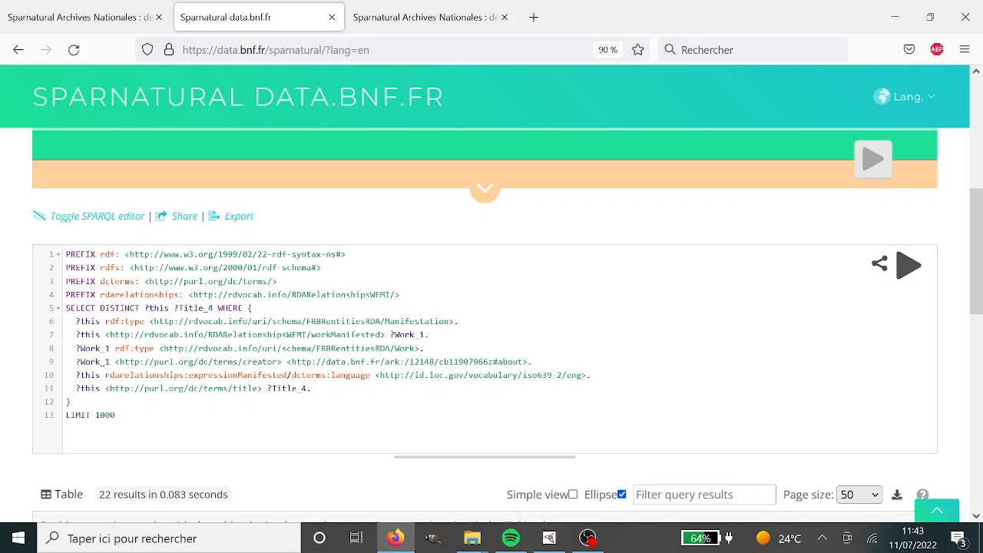
# Examine the SPARQL triple patterns for the edition type, work, creator and language, and compare them with the visual criteria
pyautogui.moveTo(95, 321); pyautogui.dragTo(444, 321)
pyautogui.moveTo(115, 334); pyautogui.dragTo(423, 334)
pyautogui.moveTo(114, 347); pyautogui.dragTo(193, 348)
pyautogui.click(95, 361)
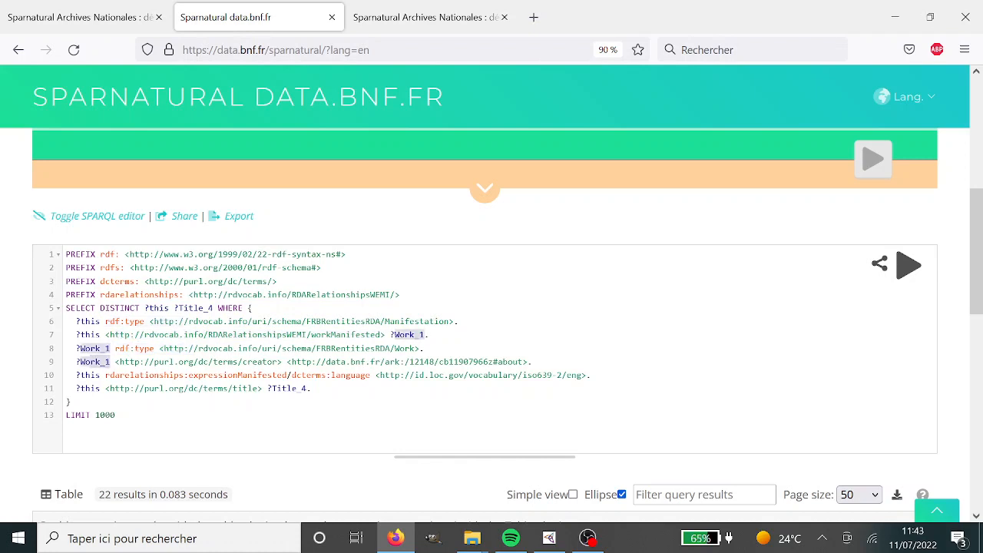
pyautogui.moveTo(95, 361); pyautogui.dragTo(317, 362)
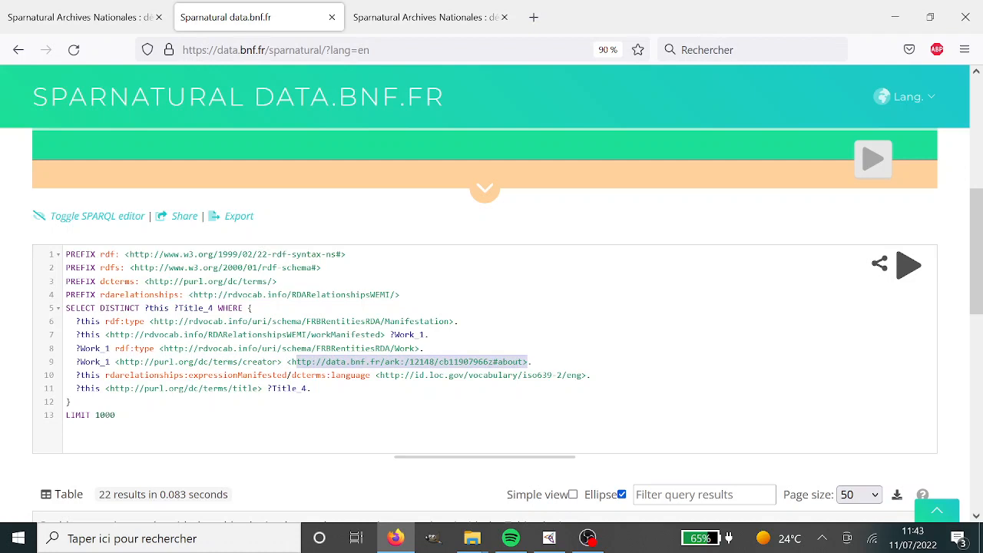
pyautogui.click(86, 375)
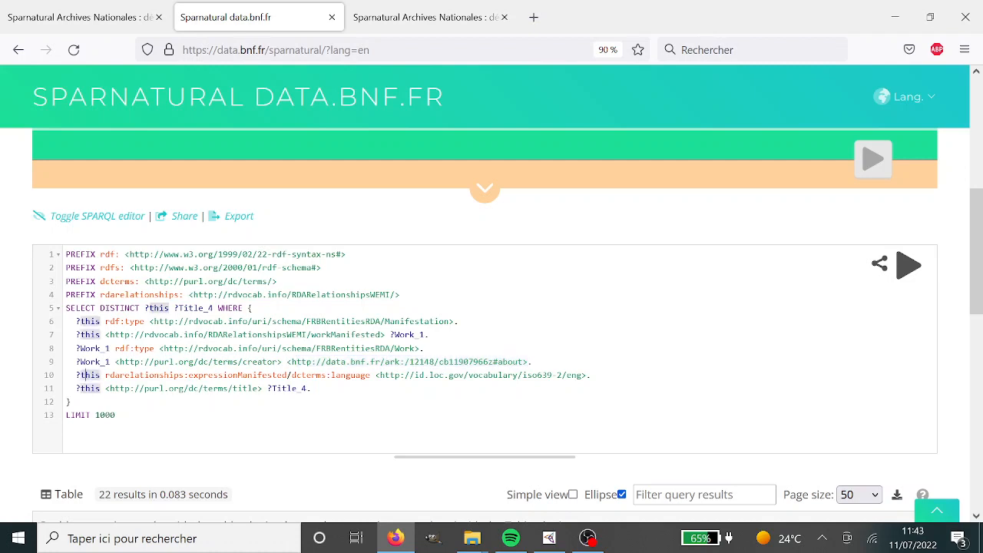
pyautogui.moveTo(149, 376); pyautogui.dragTo(578, 376)
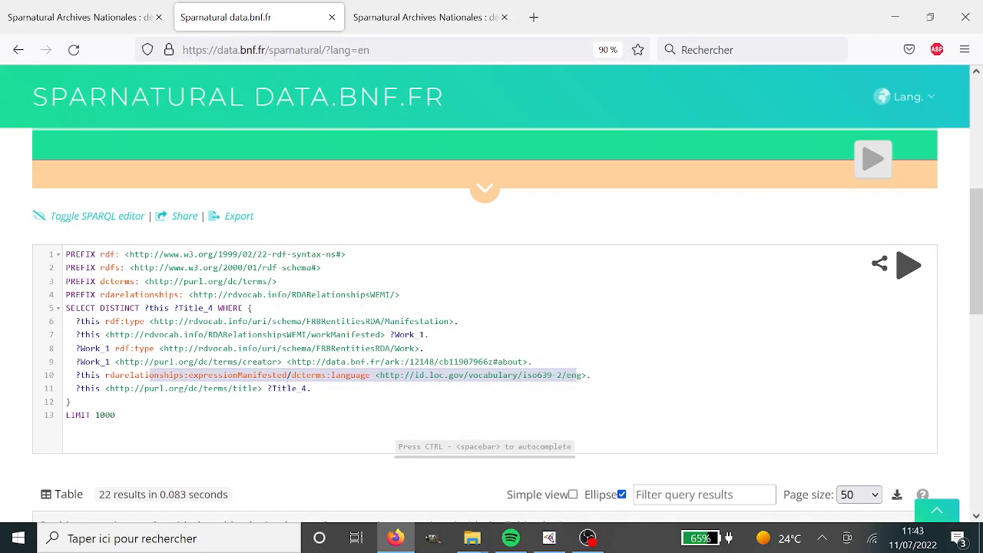
pyautogui.scroll(4, 22, 309)
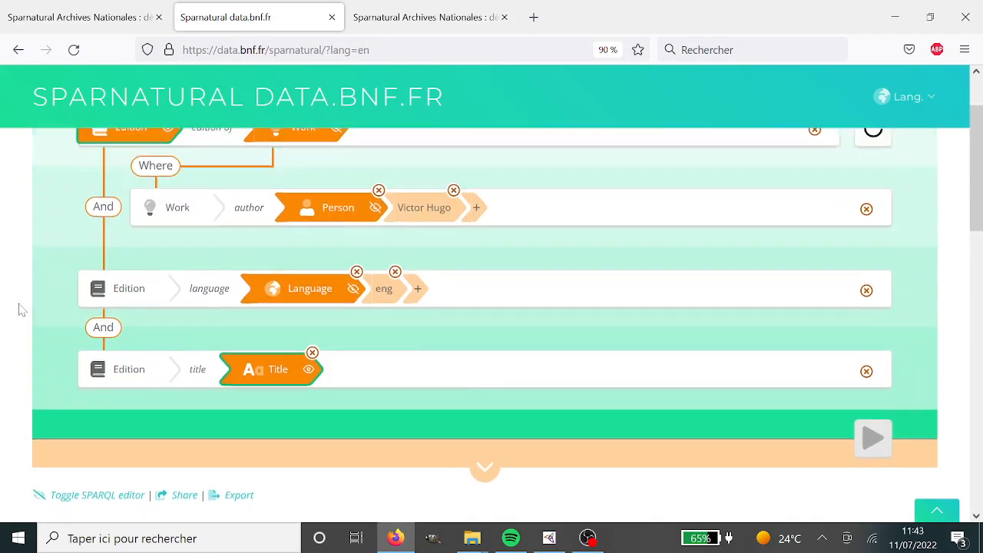
pyautogui.scroll(2, 22, 309)
pyautogui.scroll(-2, 23, 308)
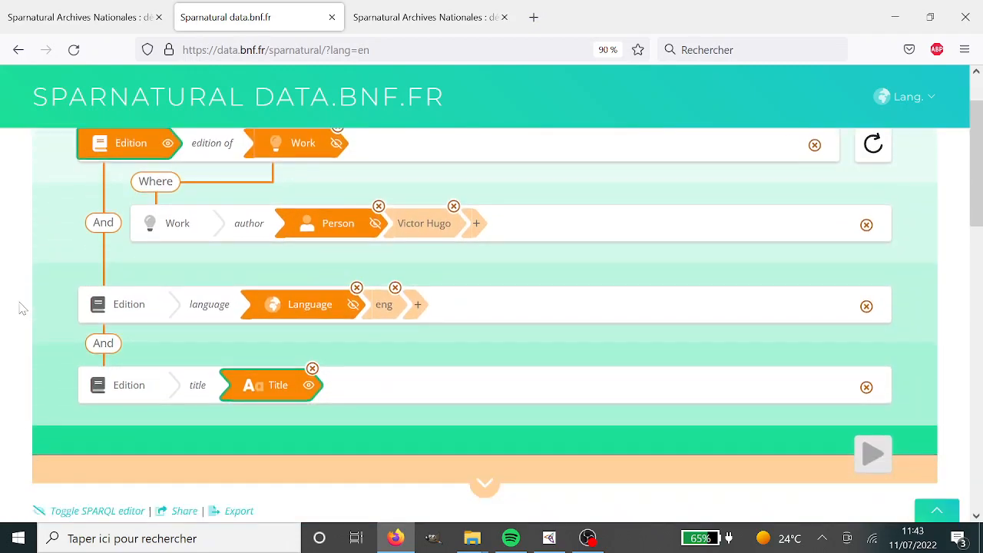
# Compare the visual criteria with the SPARQL editor by highlighting the triple patterns from the edition type through the title
pyautogui.scroll(1, 23, 308)
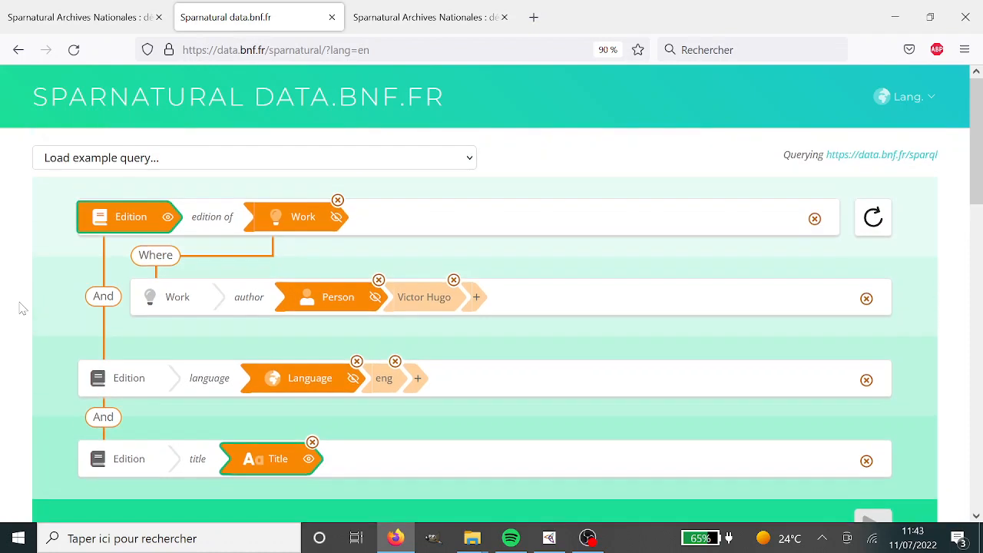
pyautogui.scroll(-1, 23, 308)
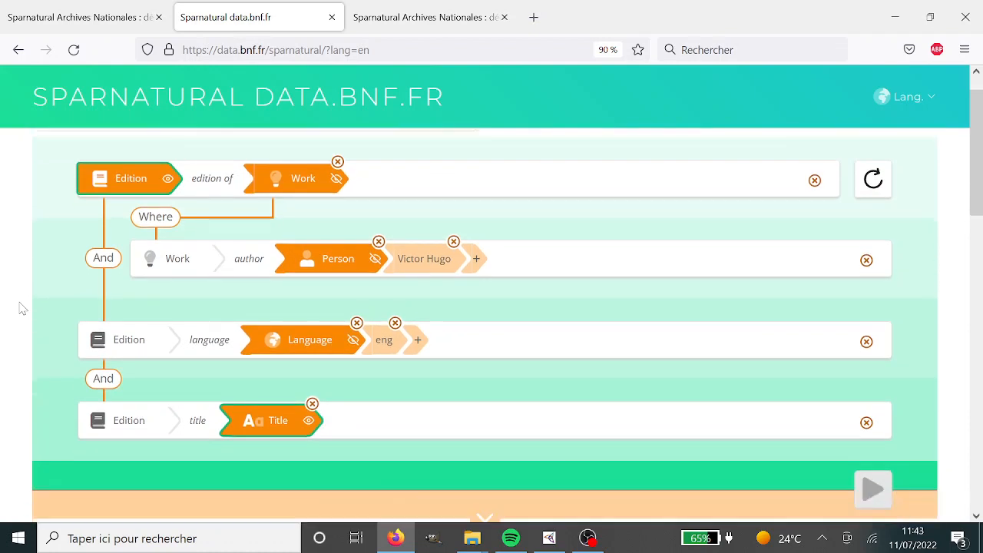
pyautogui.scroll(1, 23, 308)
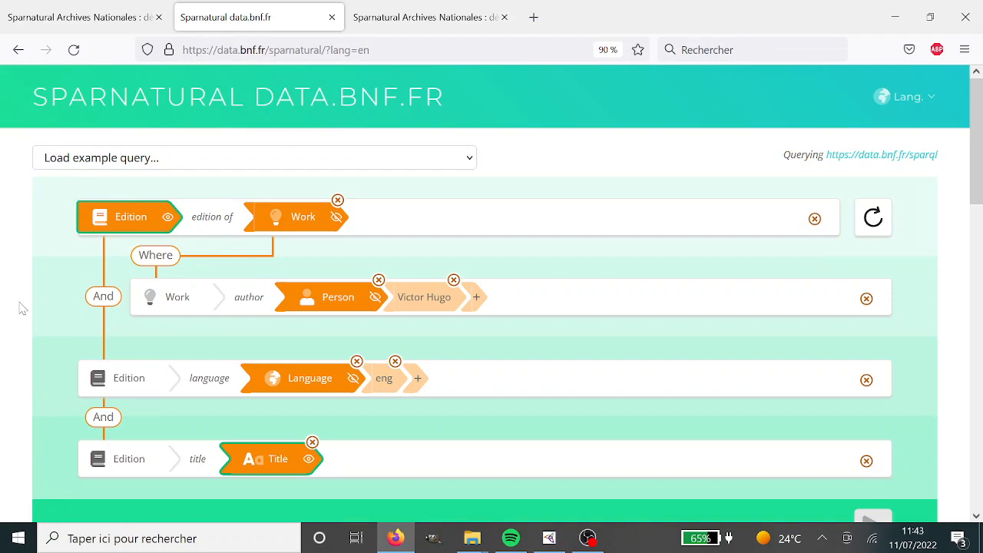
pyautogui.scroll(-6, 23, 308)
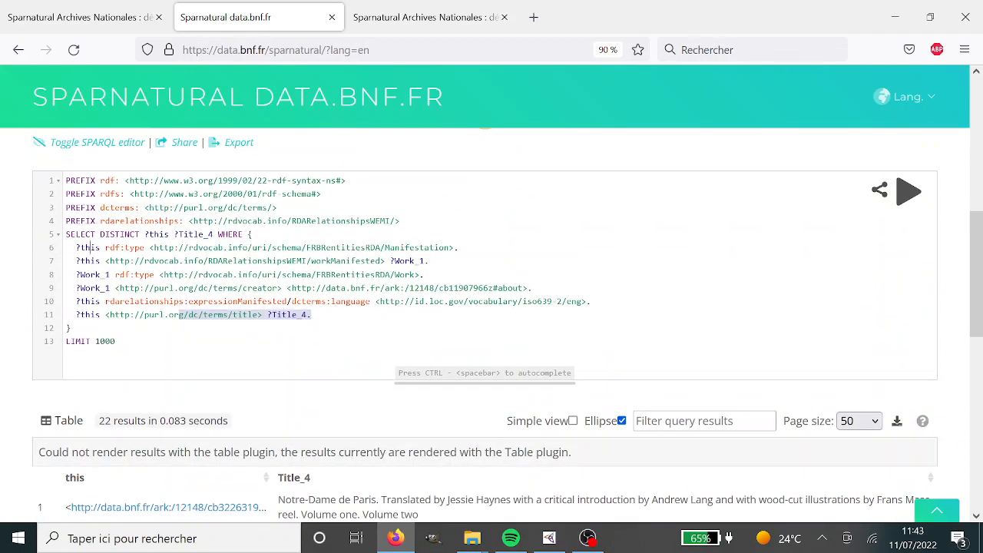
pyautogui.moveTo(90, 247); pyautogui.dragTo(311, 316)
pyautogui.click(311, 315)
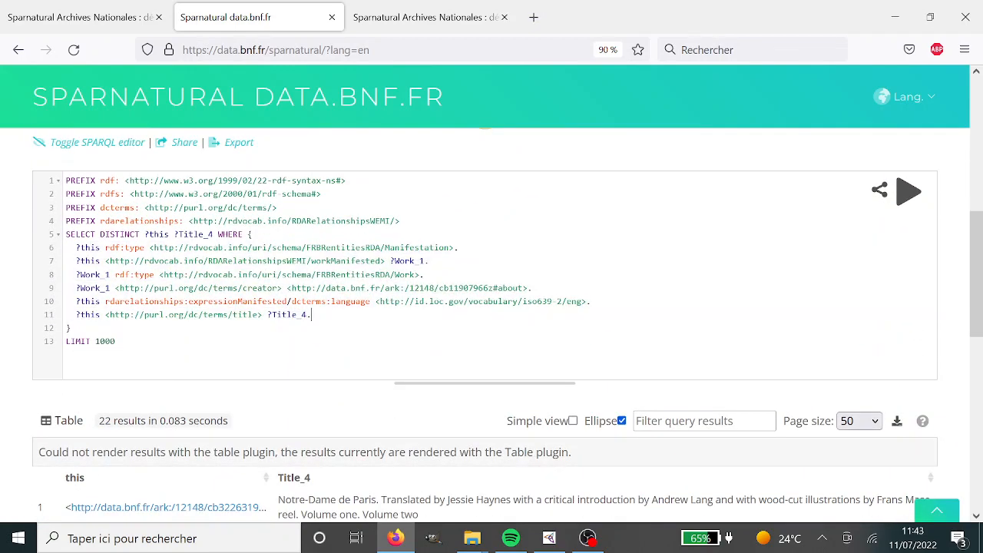
# Return to the visual query and highlight the address of the SPARQL endpoint being queried
pyautogui.scroll(3, 315, 319)
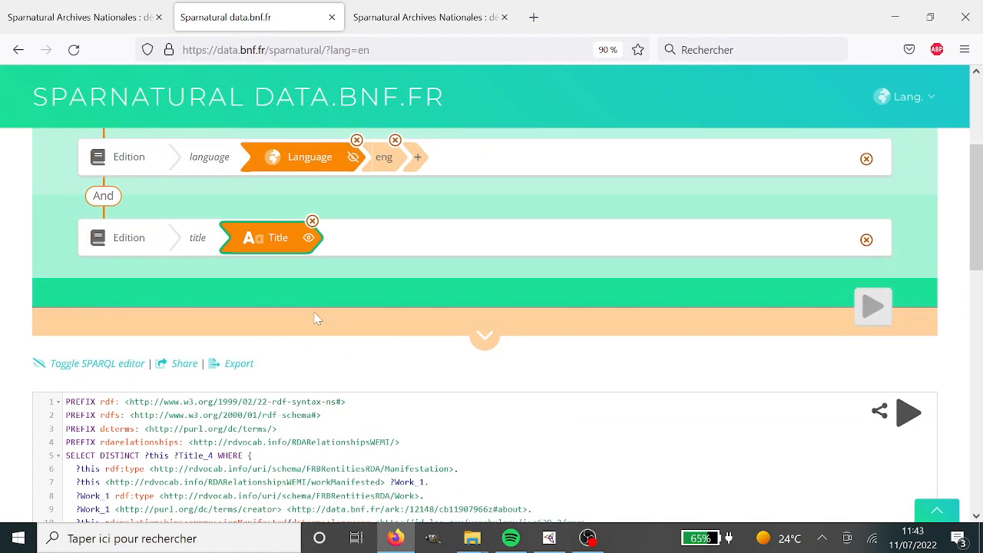
pyautogui.scroll(3, 314, 319)
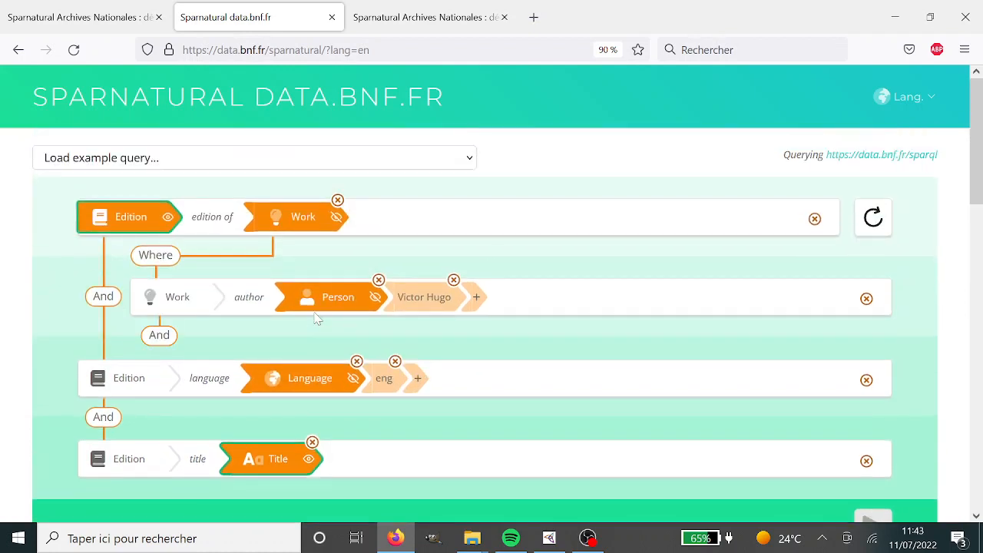
pyautogui.moveTo(943, 162); pyautogui.dragTo(828, 166)
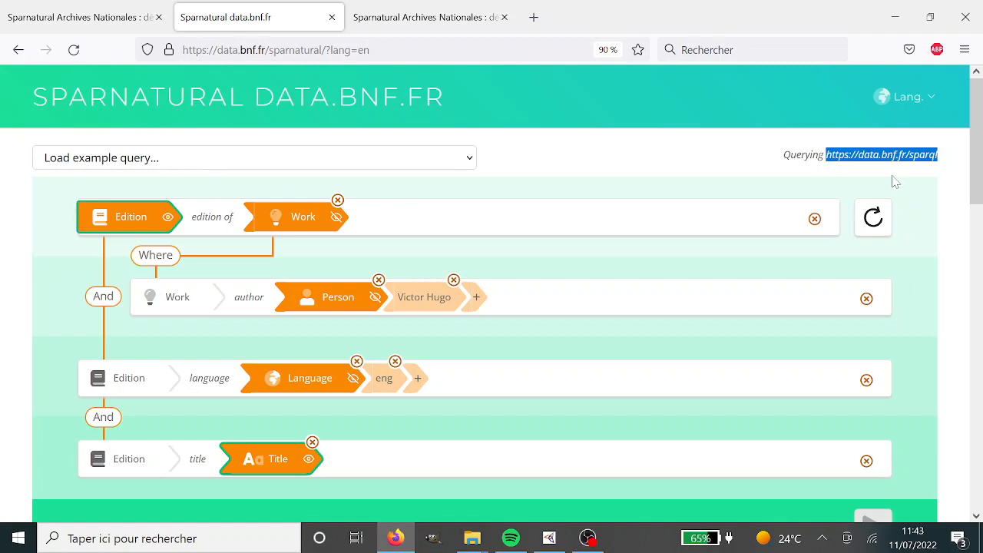
pyautogui.click(521, 170)
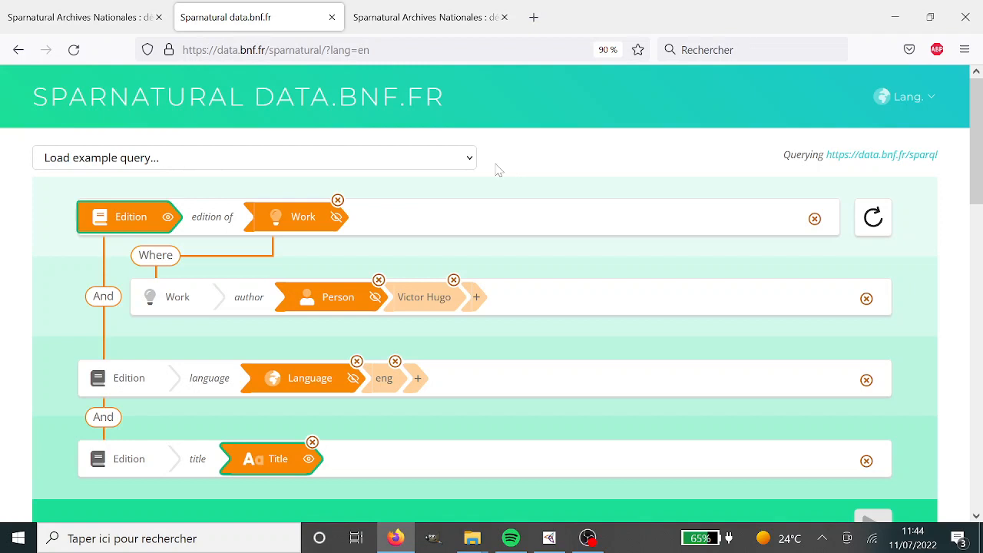
# Switch to the ontology editor with sparnatural-config-A.ttl and look through the classes Activité, Archives, Lieu and Mot-matière
pyautogui.hotkey('alt', 'Tab')
pyautogui.hotkey('alt', 'Tab')
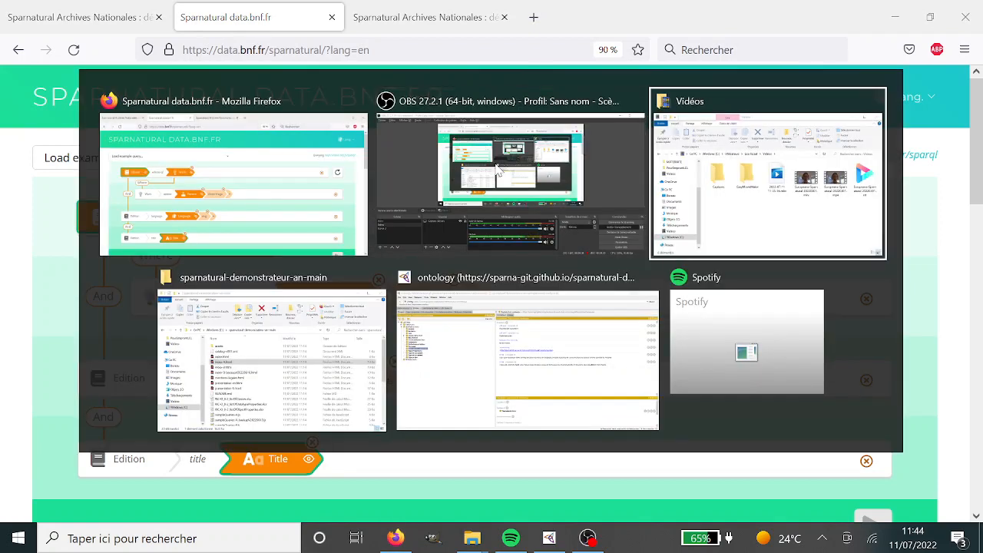
pyautogui.hotkey('alt', 'Tab')
pyautogui.hotkey('alt', 'Tab')
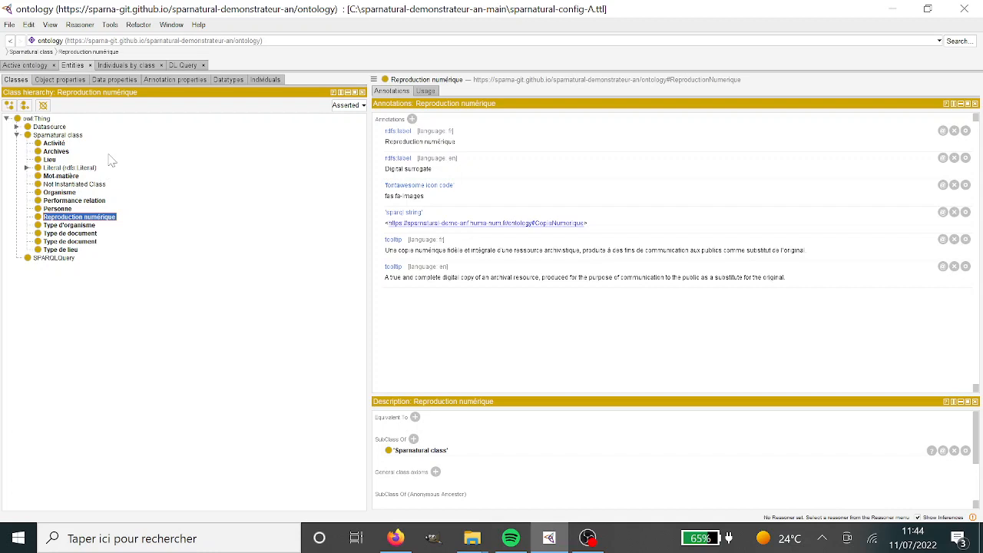
pyautogui.click(56, 143)
pyautogui.click(57, 151)
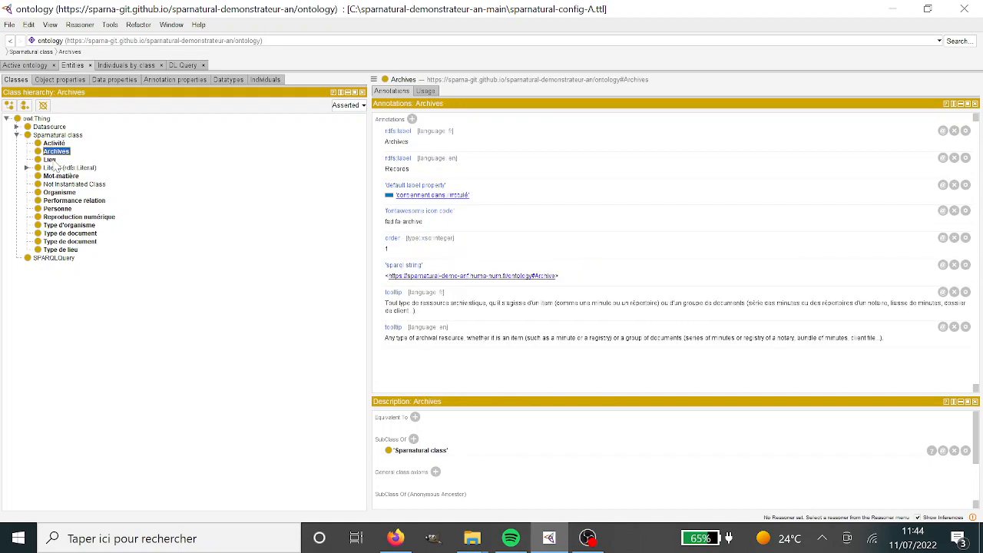
pyautogui.click(54, 160)
pyautogui.click(55, 176)
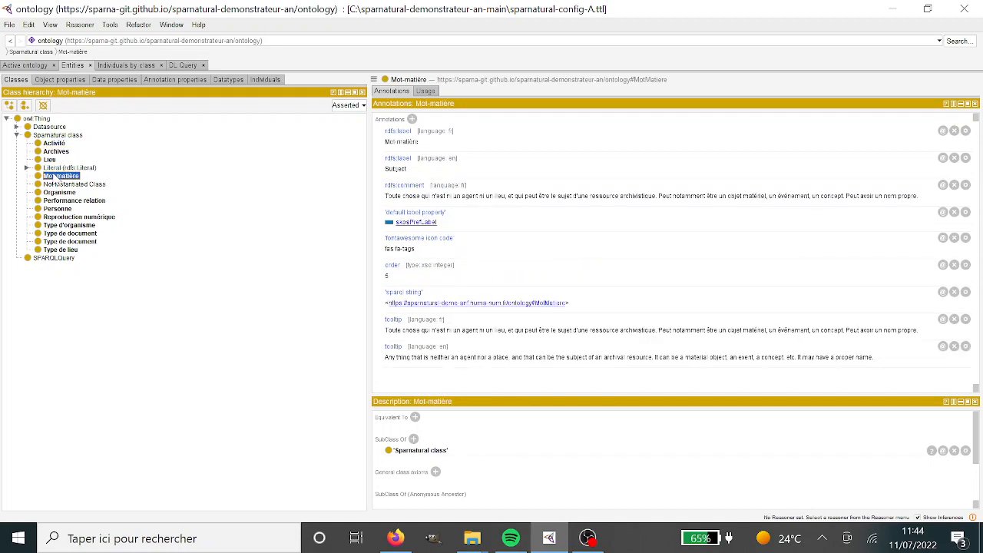
# Switch to the browser and show the local Archives nationales demonstrator with its list of starting classes
pyautogui.hotkey('alt', 'Tab')
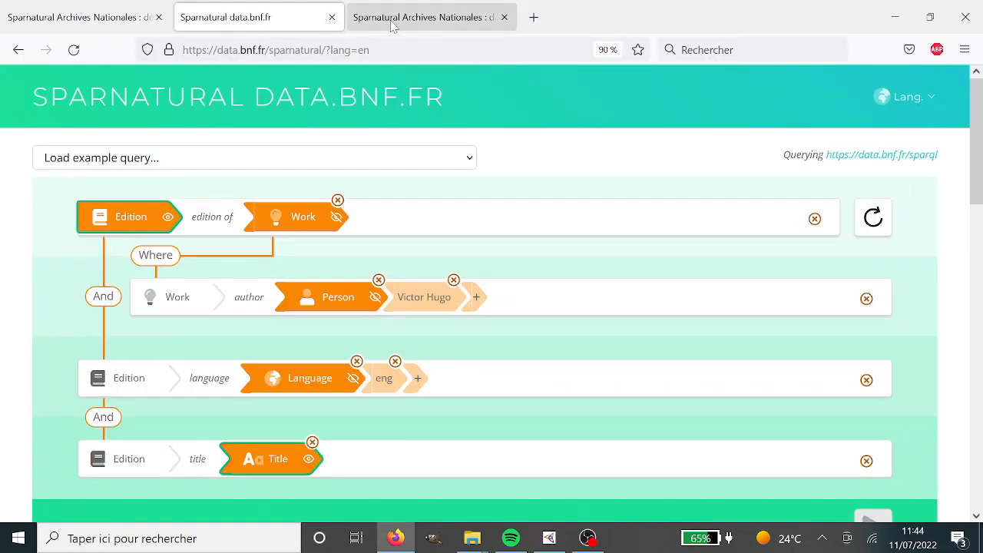
pyautogui.click(391, 21)
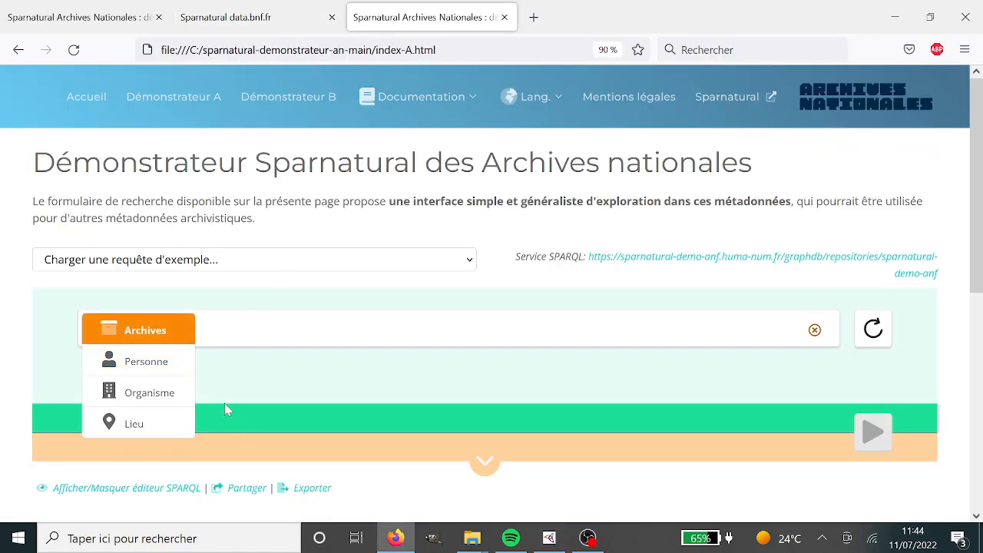
# Switch back to the ontology editor and inspect the classes Activité, Lieu, Organisme, Performance relation and Archives
pyautogui.hotkey('alt', 'Tab')
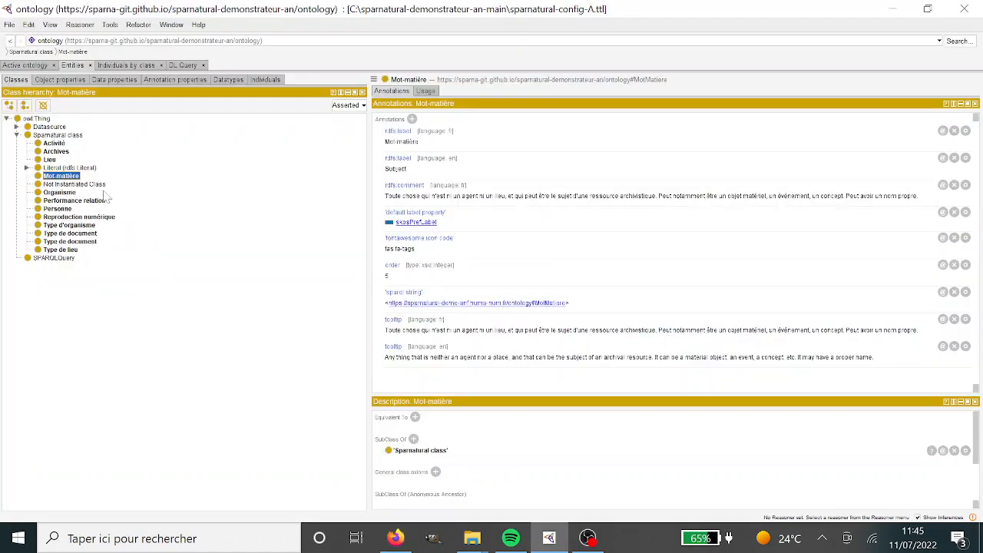
pyautogui.click(53, 143)
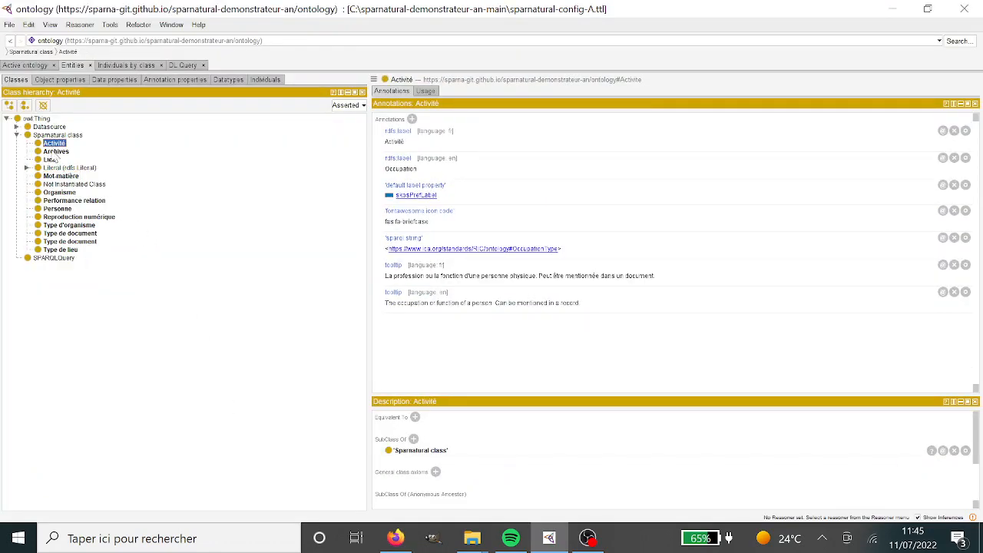
pyautogui.click(50, 159)
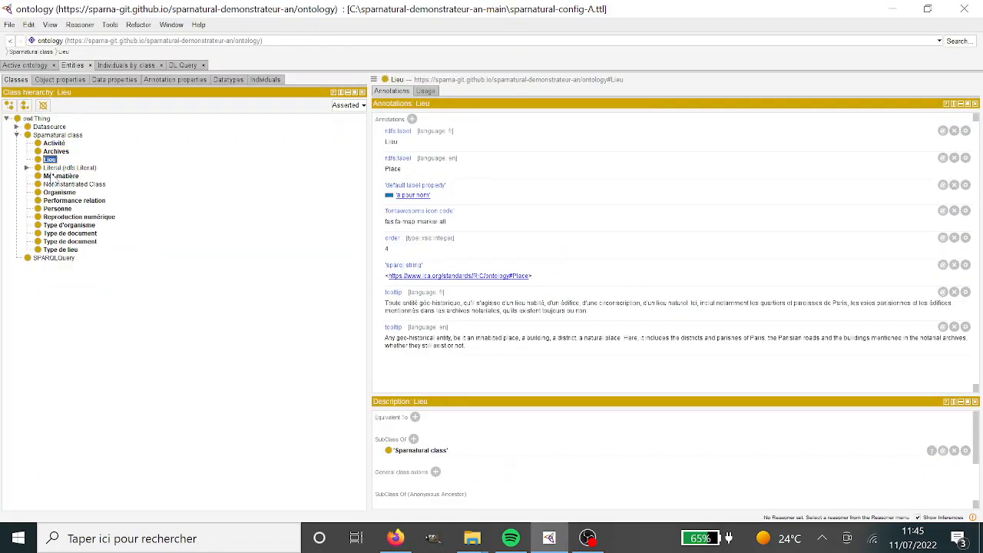
pyautogui.click(53, 193)
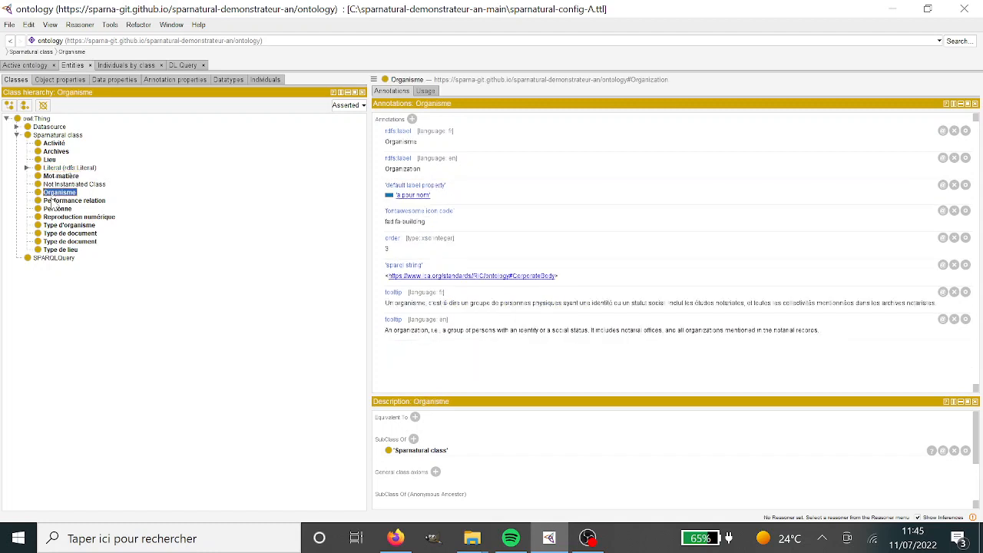
pyautogui.click(52, 200)
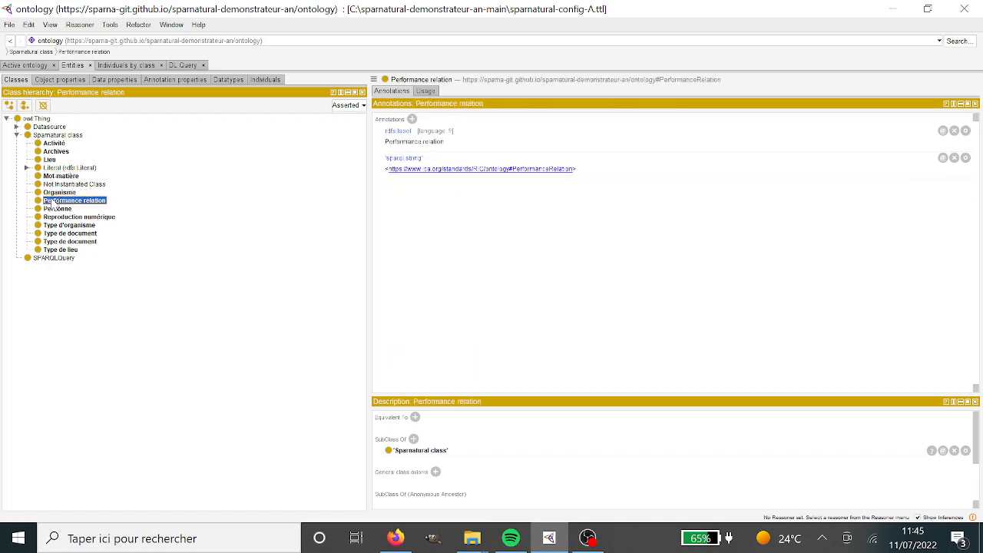
pyautogui.click(55, 152)
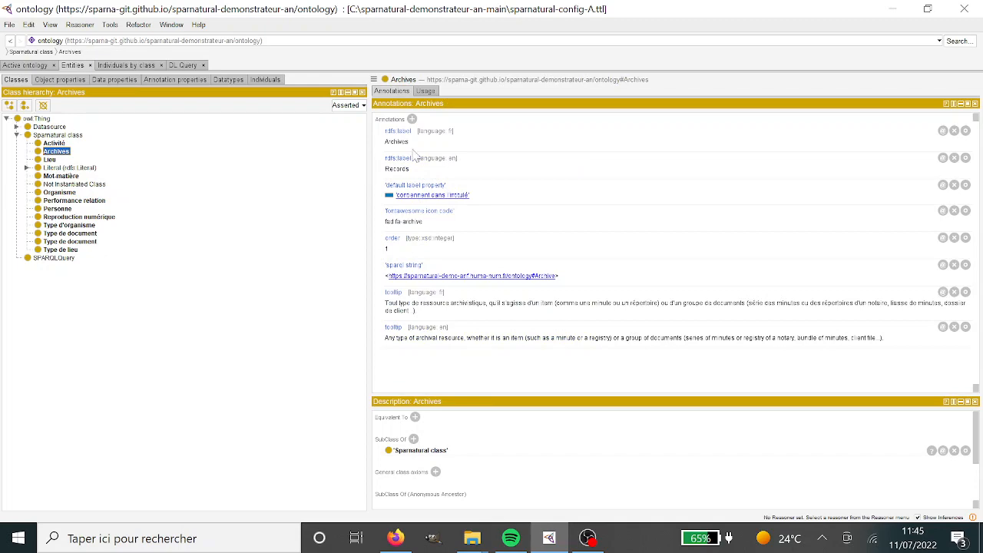
# Switch to the browser and examine the Archives entry in the demonstrator's class list
pyautogui.hotkey('alt', 'Tab')
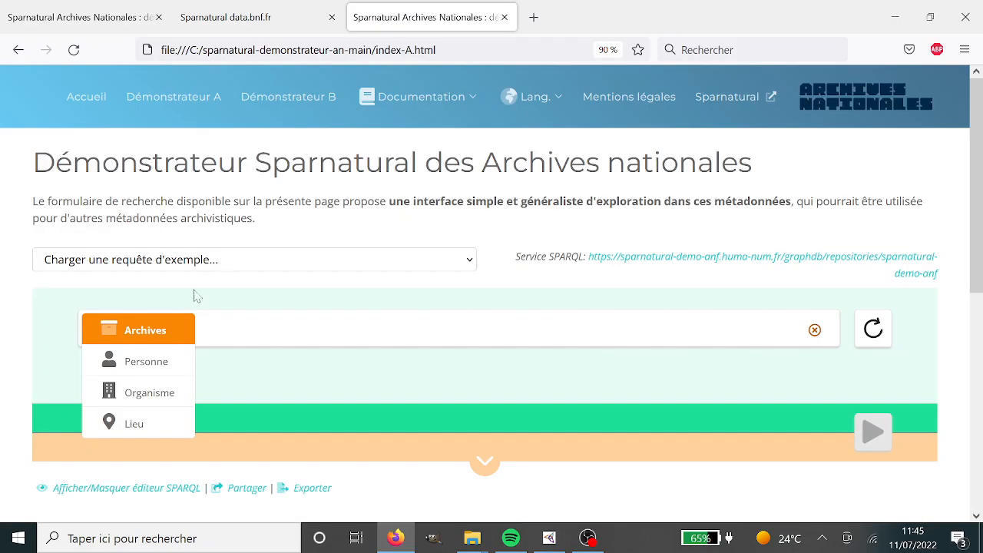
pyautogui.moveTo(138, 334)
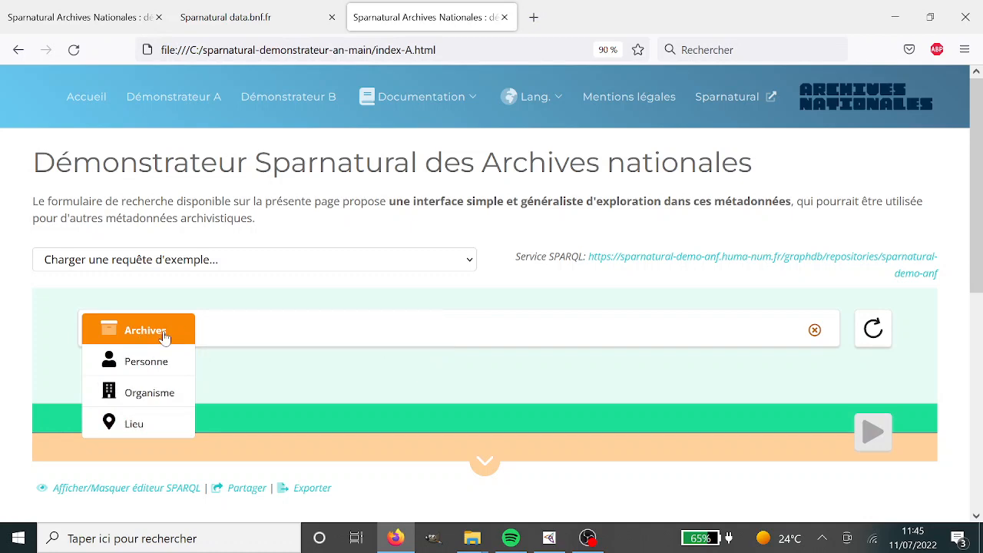
# Switch to the ontology editor and examine the French and English labels and tooltips of the Archives class
pyautogui.hotkey('alt', 'Tab')
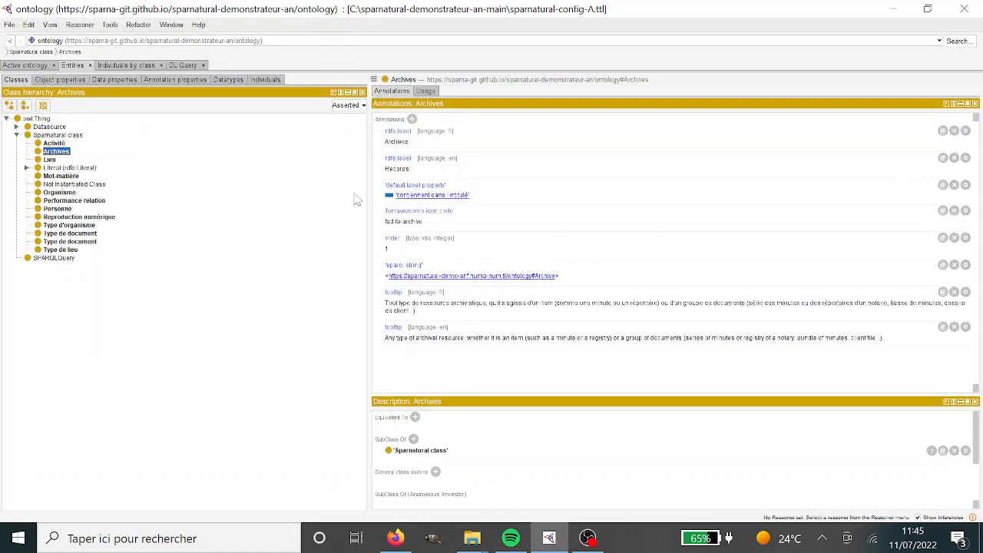
pyautogui.click(412, 147)
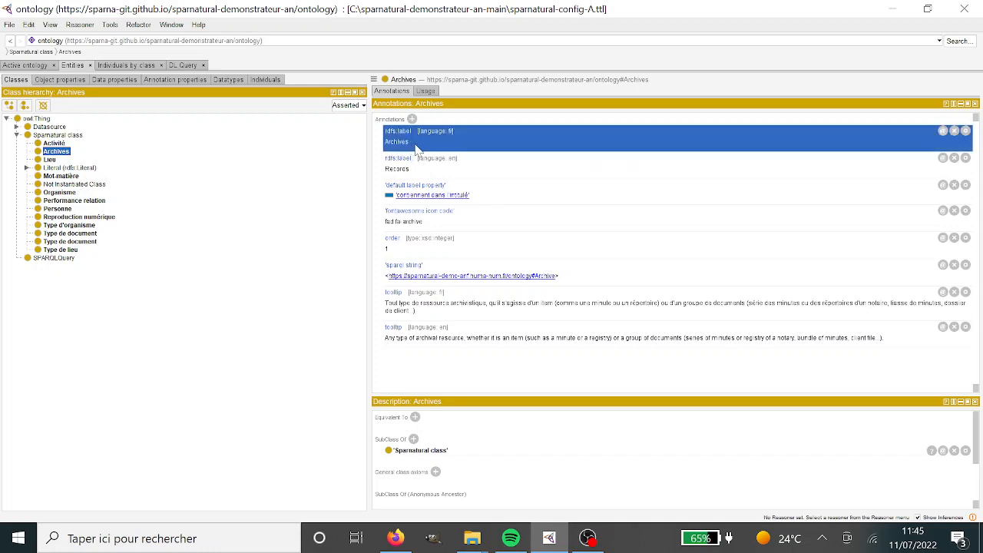
pyautogui.click(454, 176)
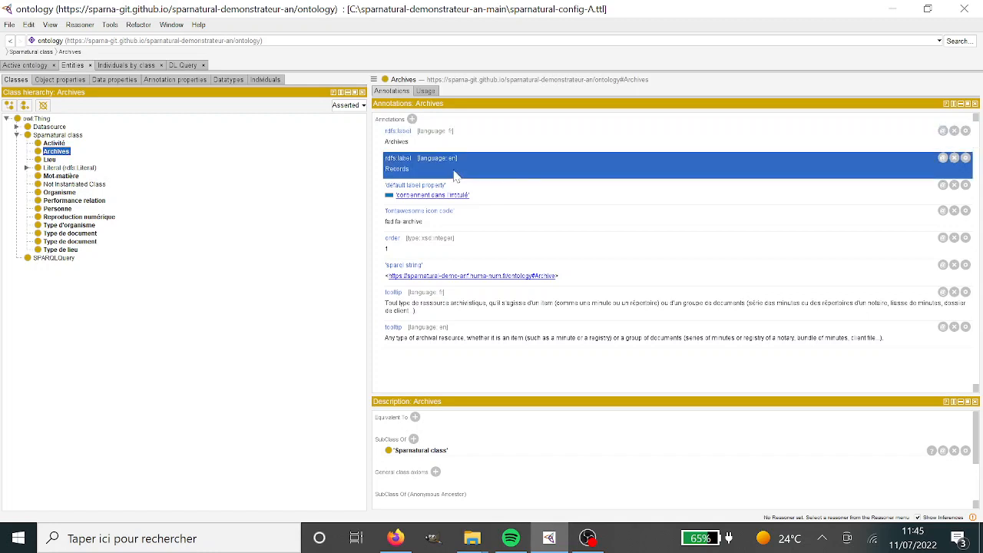
pyautogui.click(453, 312)
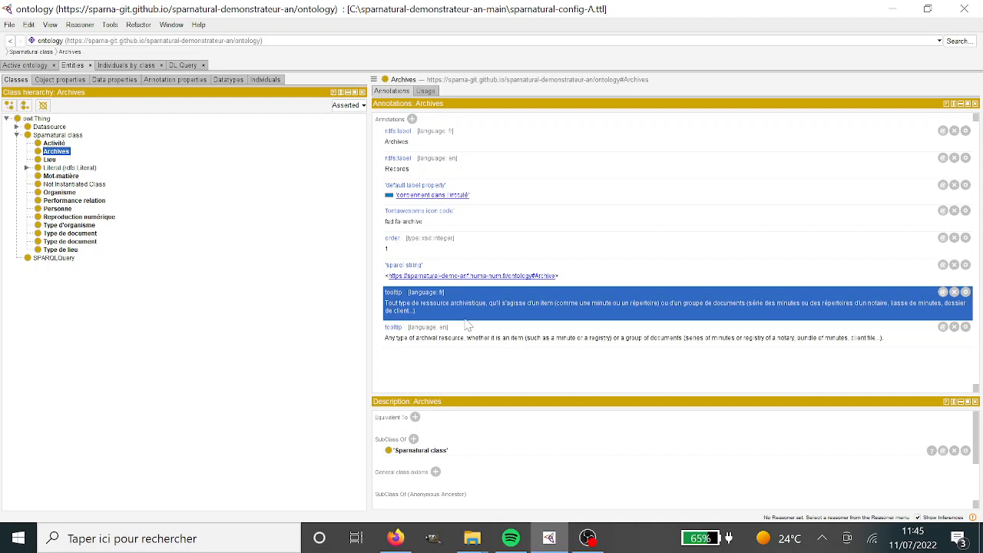
pyautogui.click(463, 330)
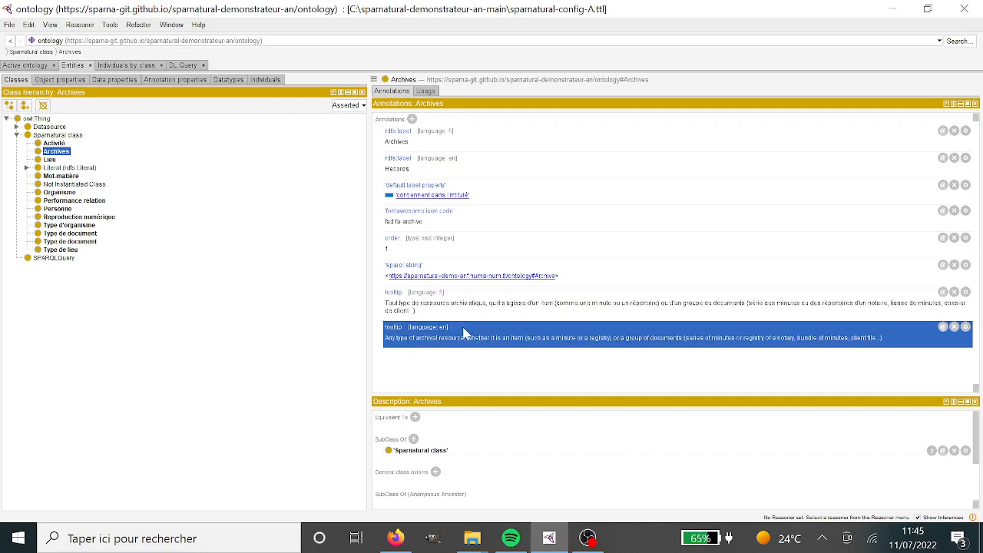
pyautogui.click(463, 316)
# Examine the order, FontAwesome icon code and default label property annotations of the Archives class
pyautogui.click(427, 251)
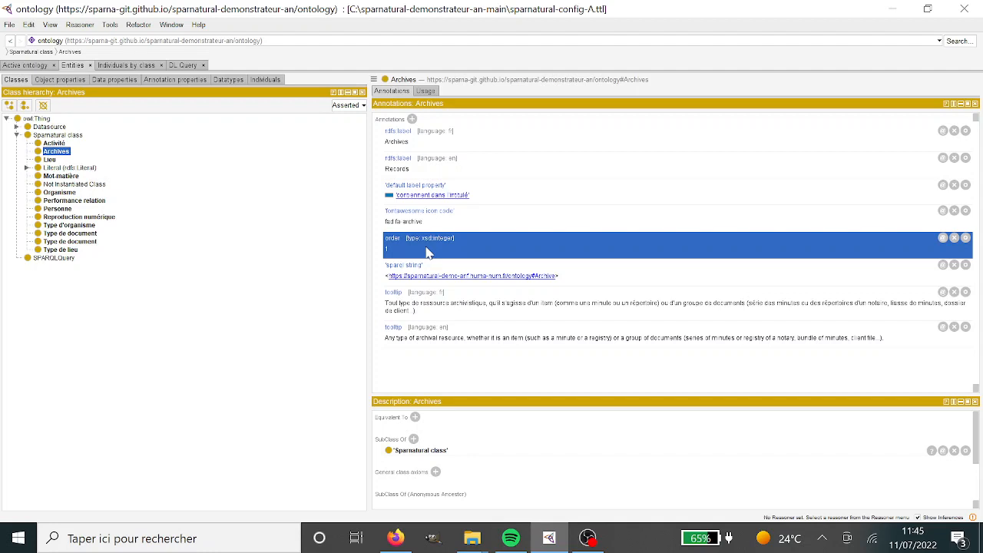
pyautogui.click(439, 231)
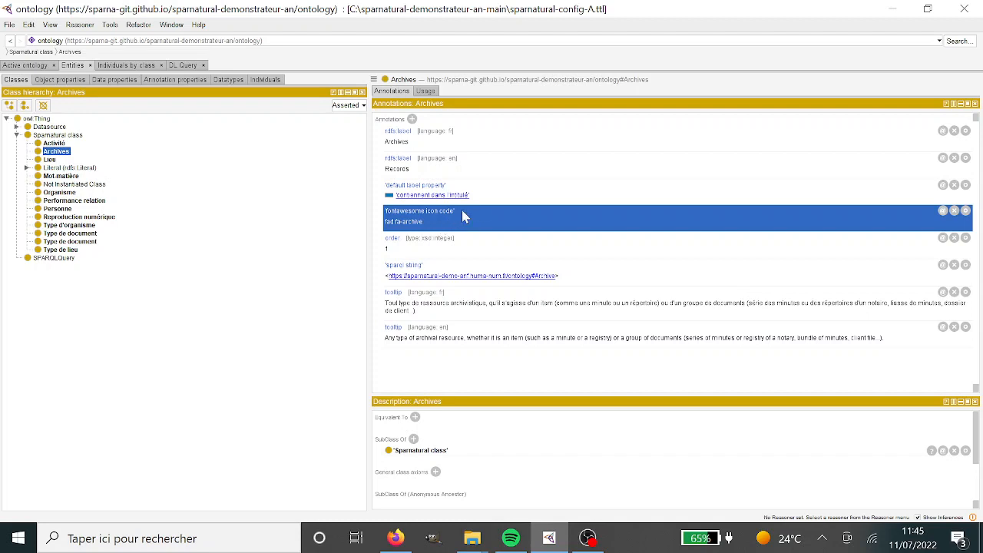
pyautogui.click(488, 200)
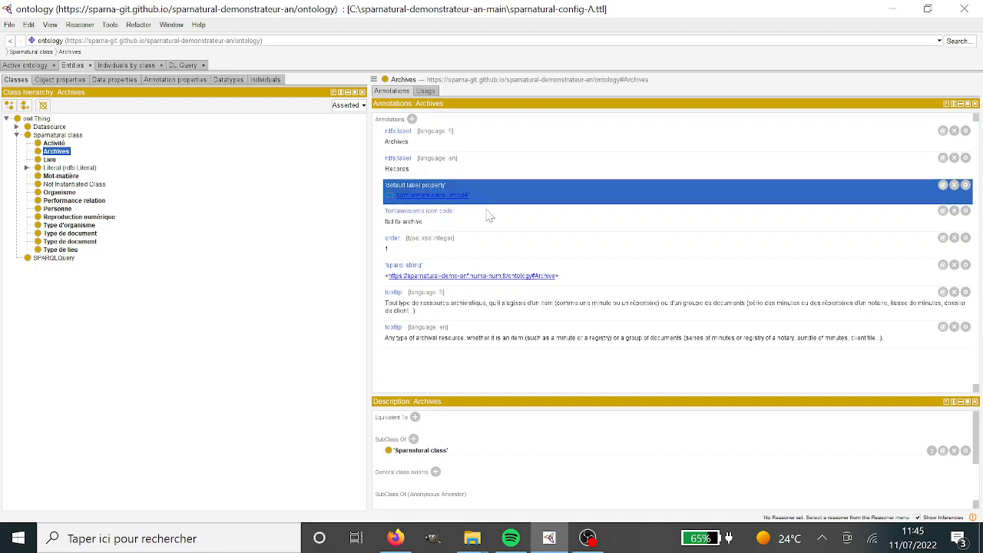
pyautogui.click(486, 212)
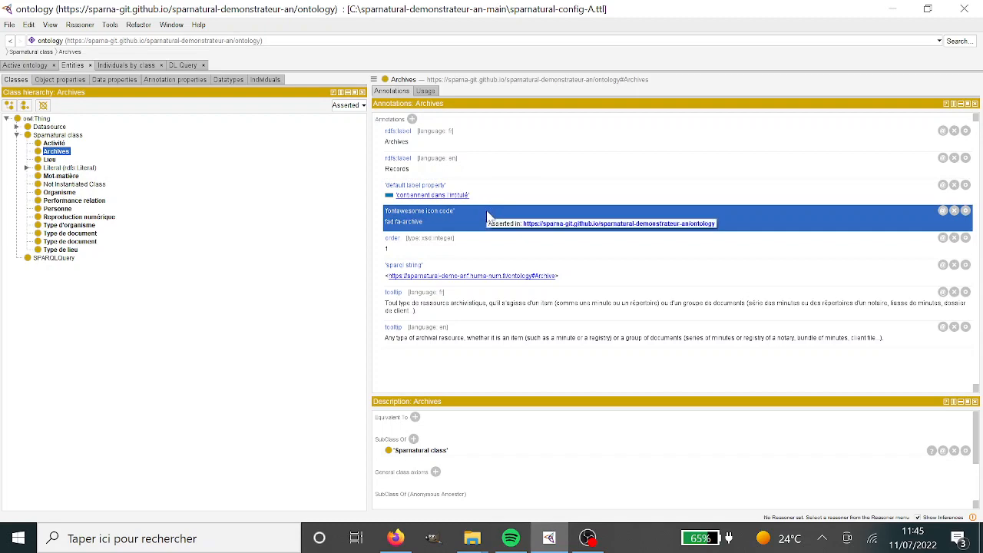
# Switch to the browser and examine the class icons in the online Archives nationales query on Records
pyautogui.hotkey('alt', 'Tab')
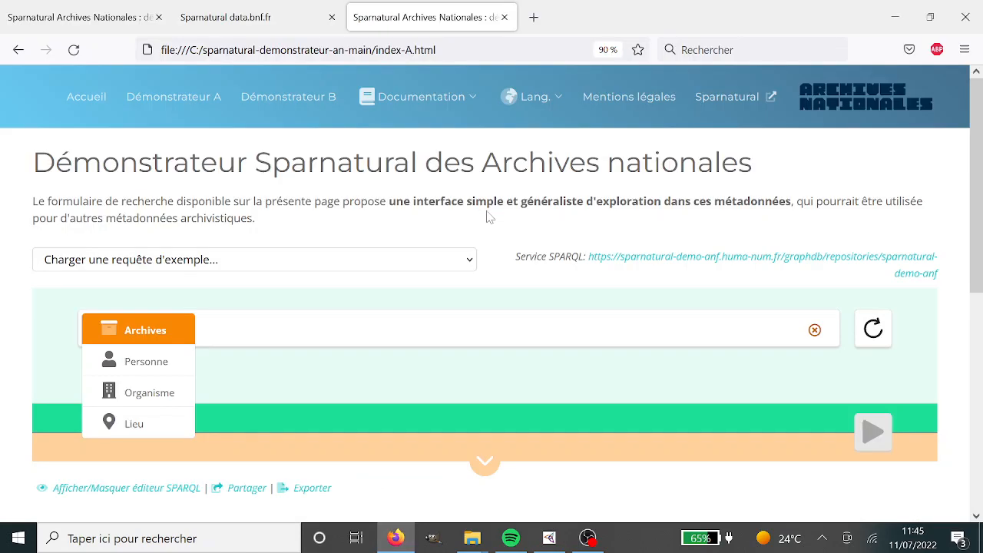
pyautogui.click(111, 21)
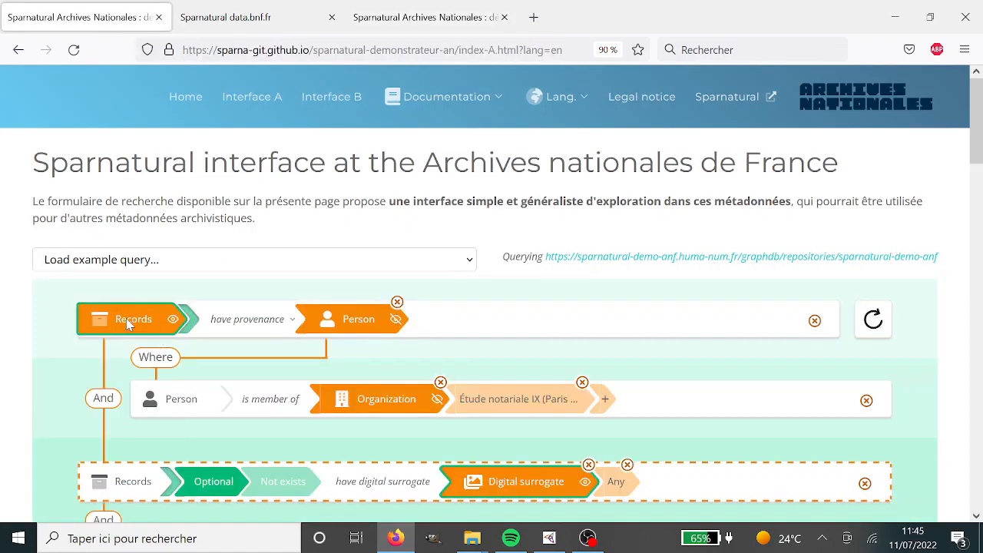
pyautogui.scroll(-2, 38, 350)
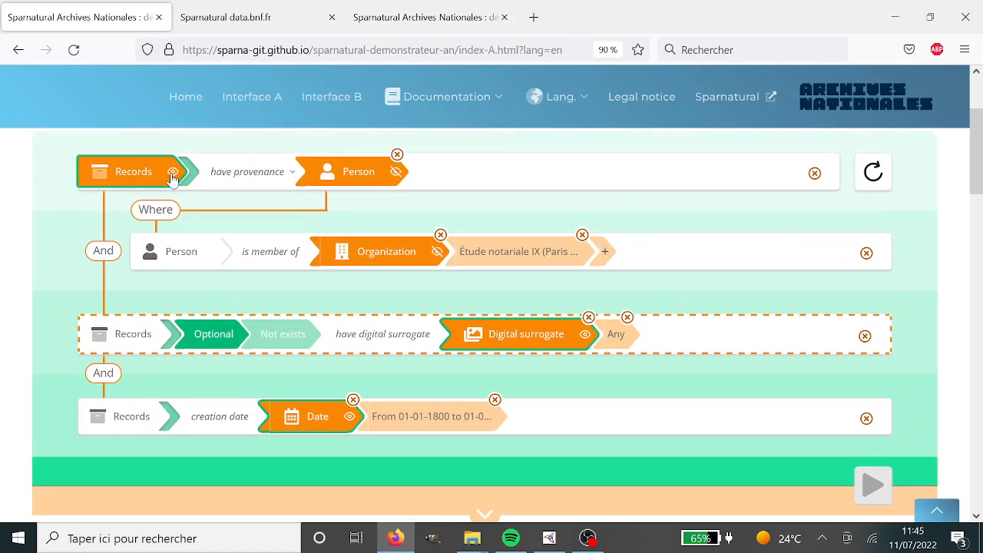
# Examine the optional rdf-schema label clause in the generated SPARQL query and the record labels in the results table
pyautogui.scroll(-3, 61, 281)
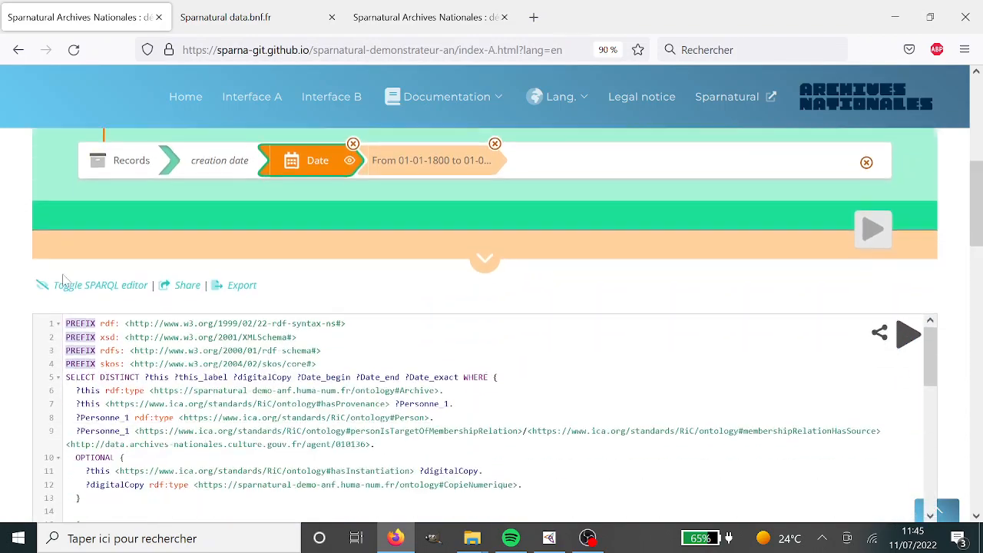
pyautogui.scroll(-3, 398, 350)
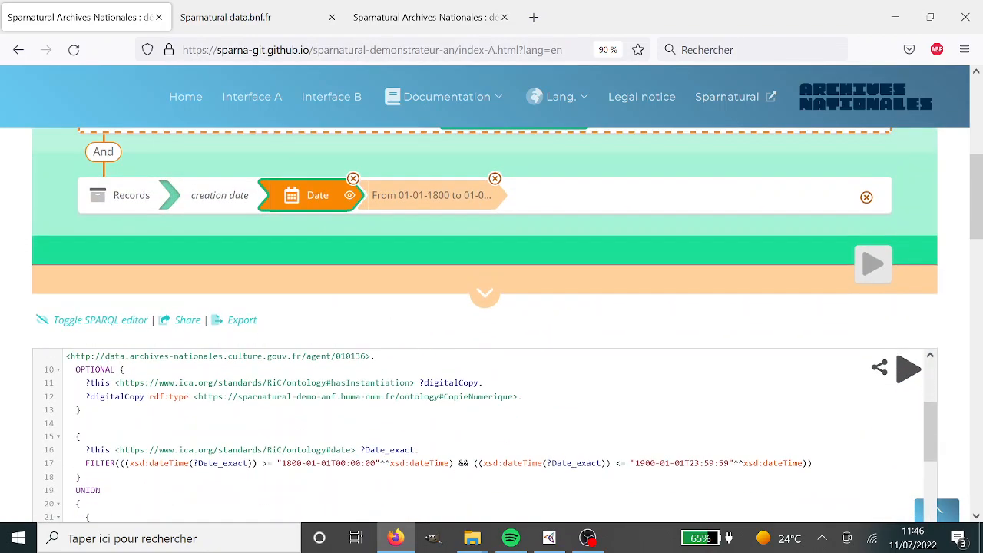
pyautogui.scroll(1, 485, 431)
pyautogui.scroll(-4, 484, 431)
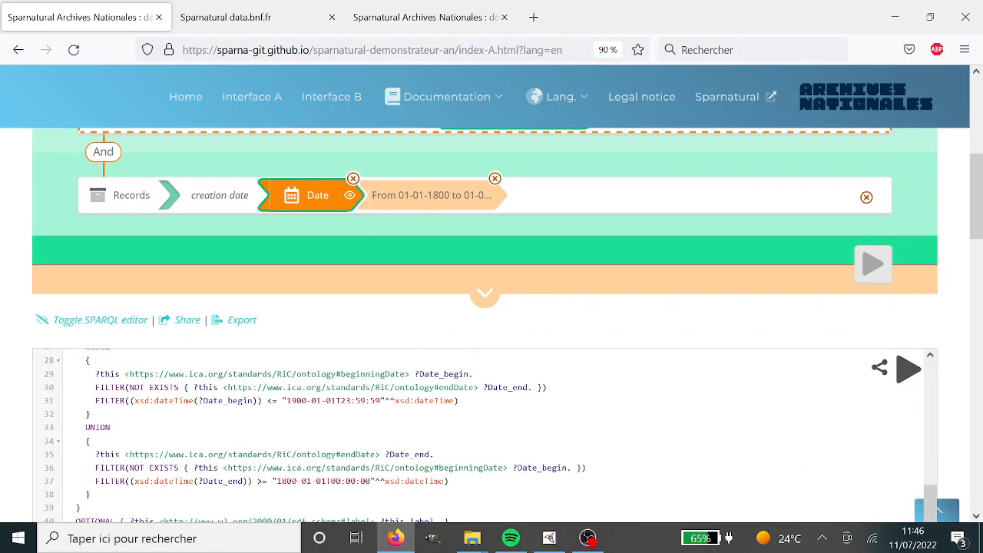
pyautogui.scroll(-1, 485, 431)
pyautogui.moveTo(450, 448); pyautogui.dragTo(75, 447)
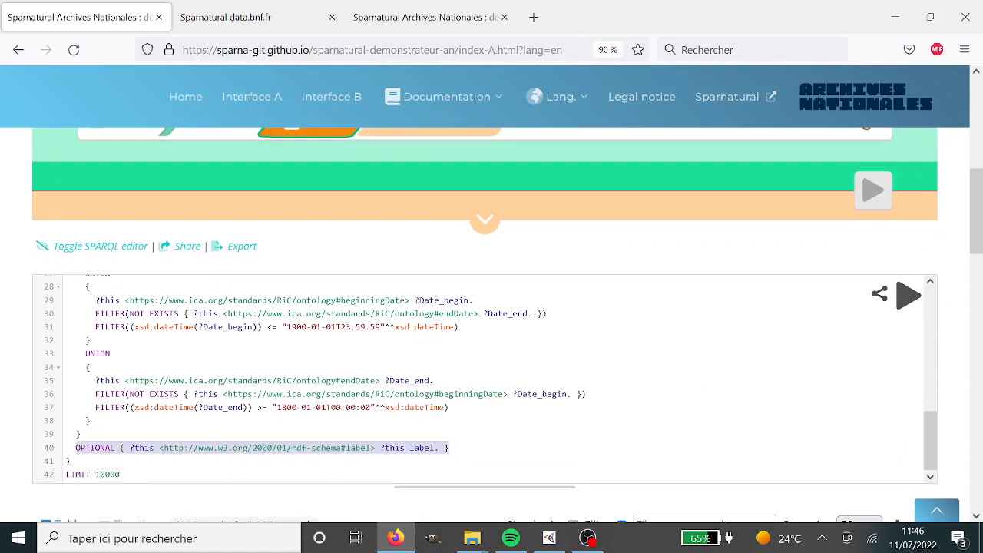
pyautogui.moveTo(371, 448); pyautogui.dragTo(159, 448)
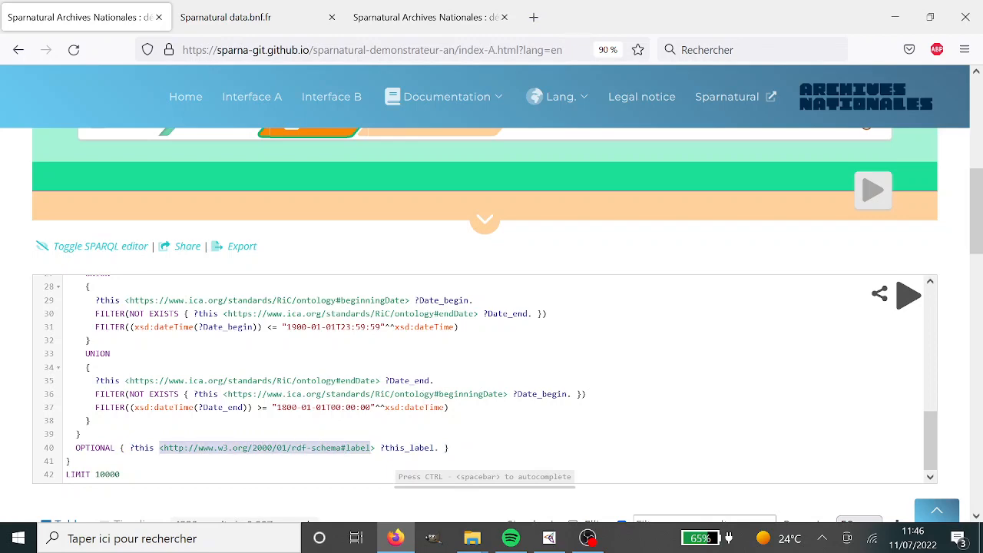
pyautogui.scroll(-3, 11, 453)
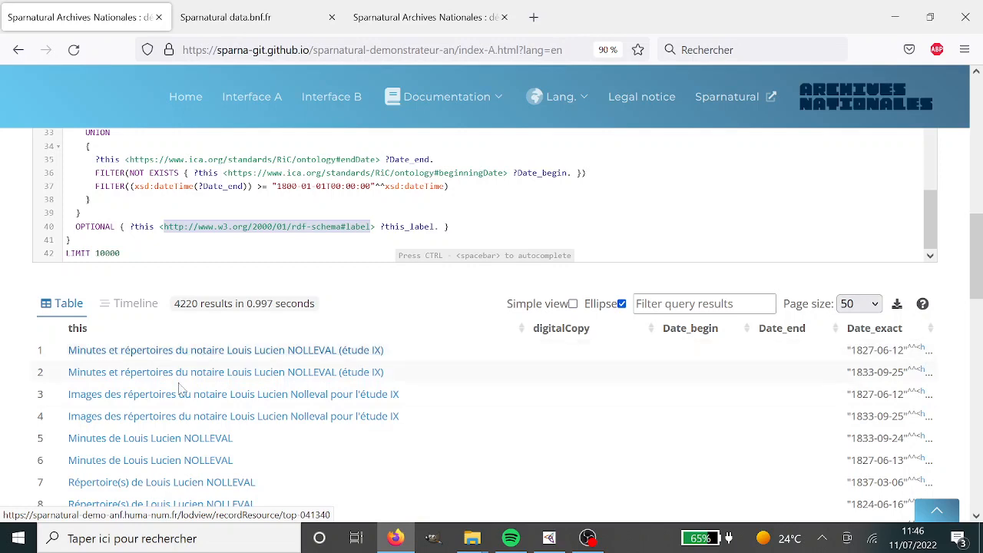
# Switch to the ontology editor and examine the default label property of Archives and the boolean property in the object properties
pyautogui.hotkey('alt', 'Tab')
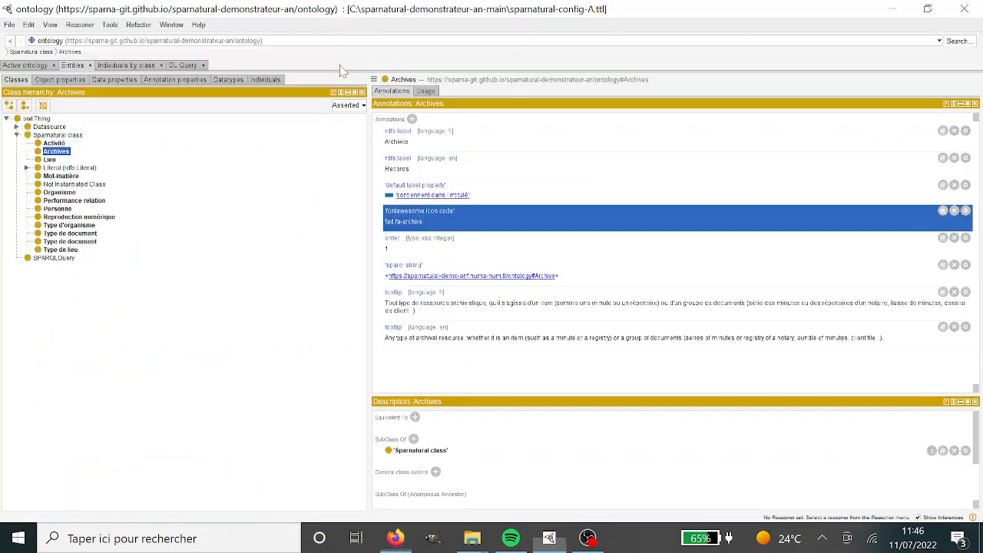
pyautogui.click(470, 190)
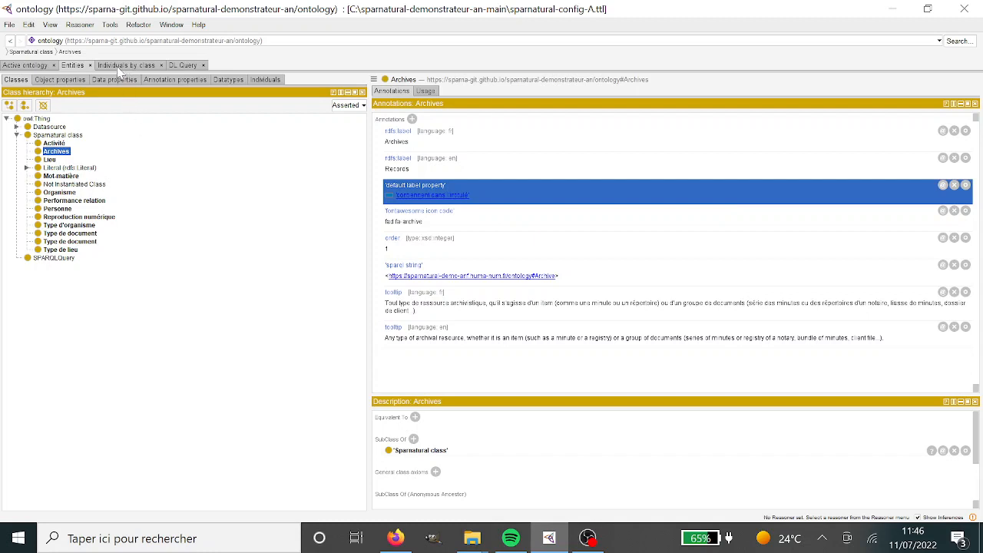
pyautogui.click(62, 79)
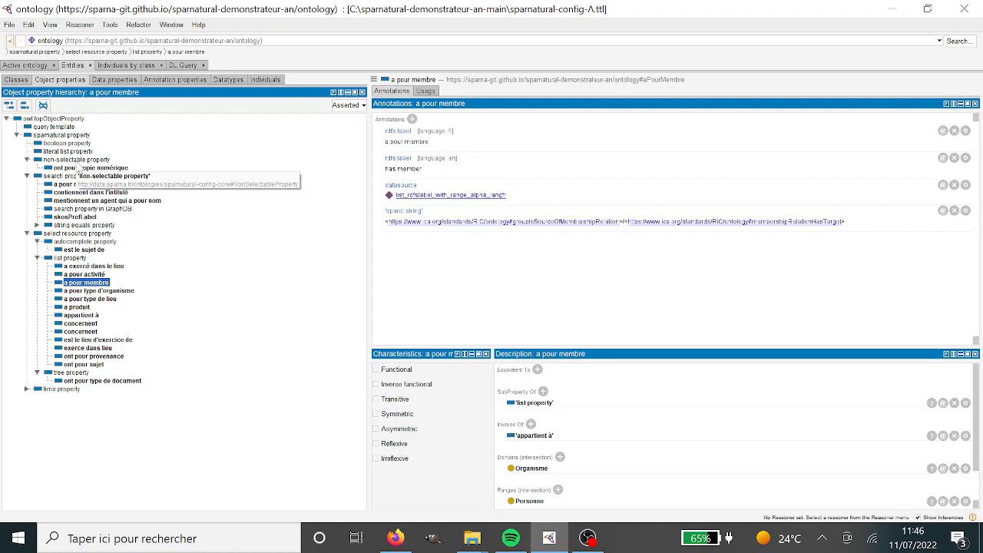
pyautogui.click(66, 143)
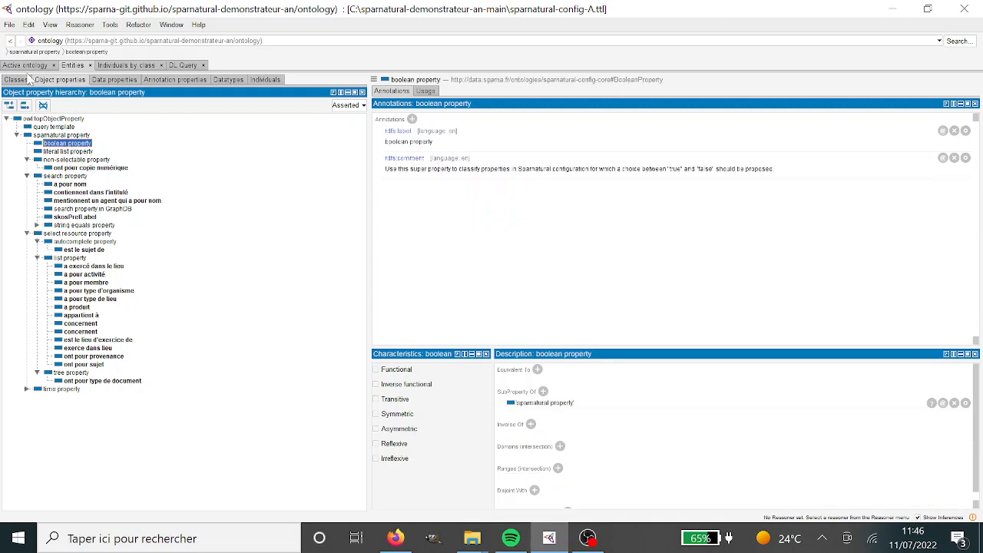
# Enlarge the active ontology's imports area and examine the sparnatural-config-core and sparnatural-config-datasources imports
pyautogui.click(28, 65)
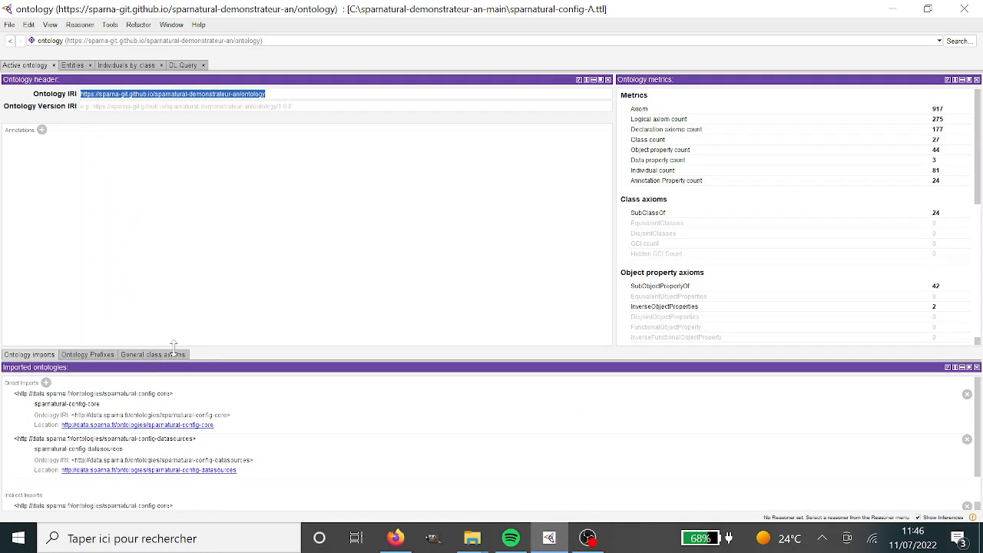
pyautogui.moveTo(174, 343); pyautogui.dragTo(186, 259)
pyautogui.click(194, 330)
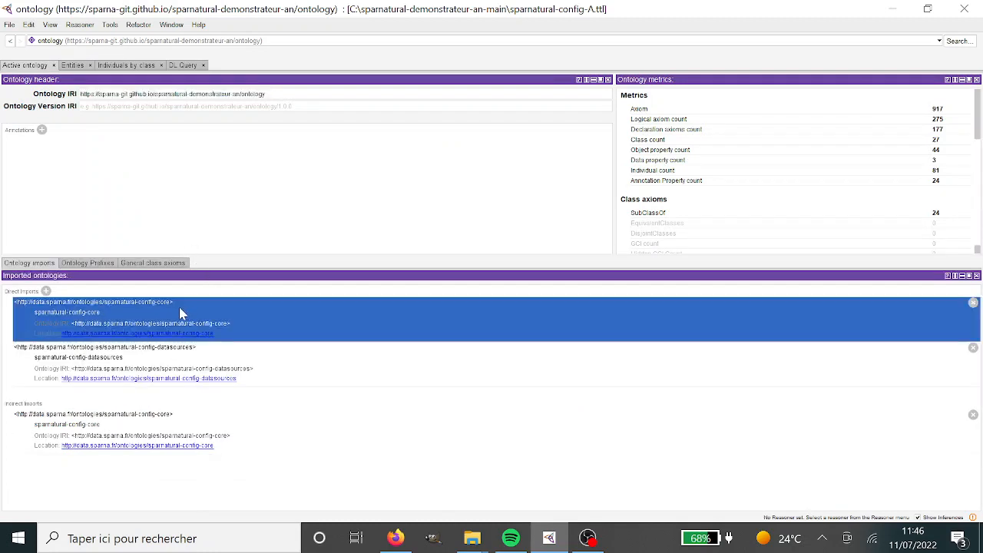
pyautogui.click(202, 351)
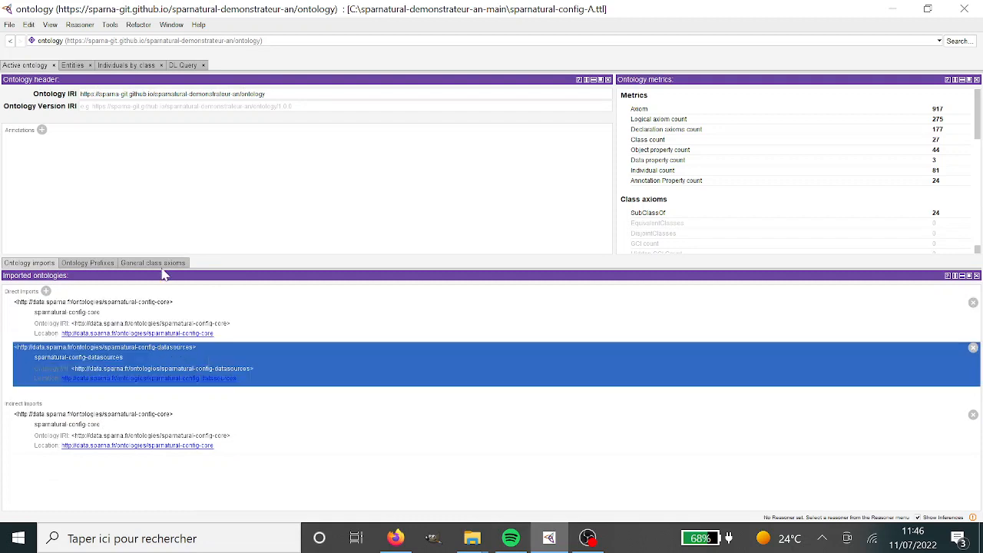
# Return to the object property hierarchy and examine the comments of the sparnatural, boolean and literal list properties
pyautogui.click(77, 65)
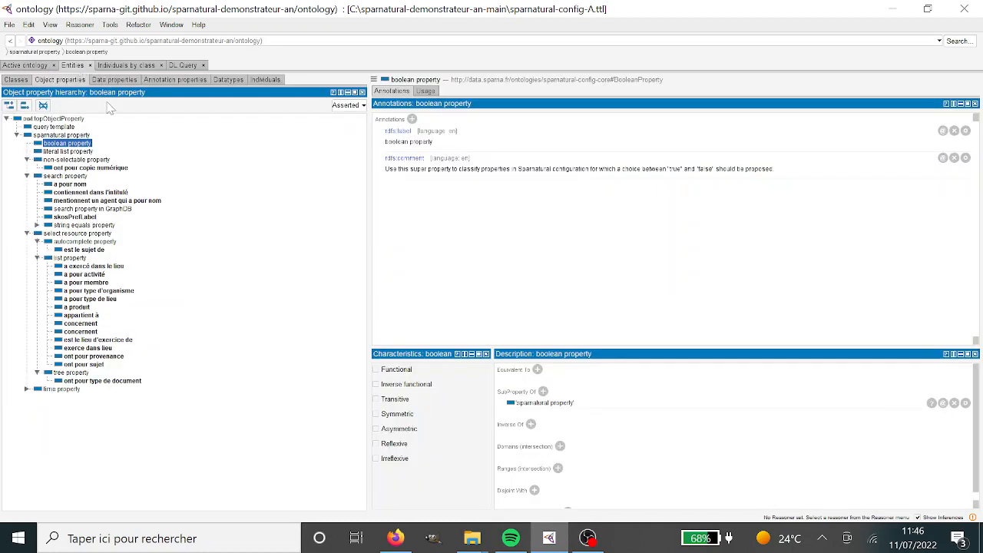
pyautogui.click(48, 135)
pyautogui.click(50, 144)
pyautogui.click(54, 153)
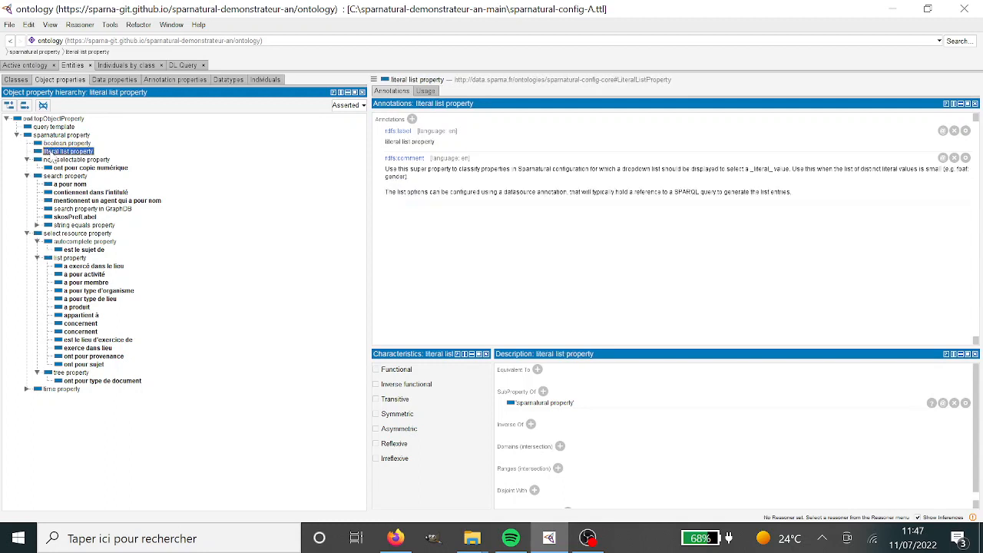
pyautogui.click(54, 138)
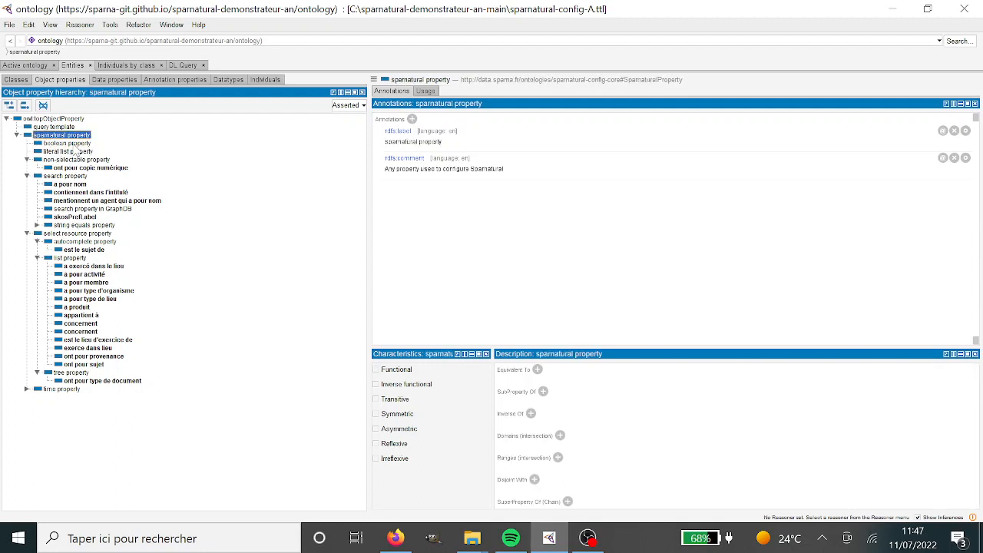
pyautogui.click(76, 144)
pyautogui.click(74, 151)
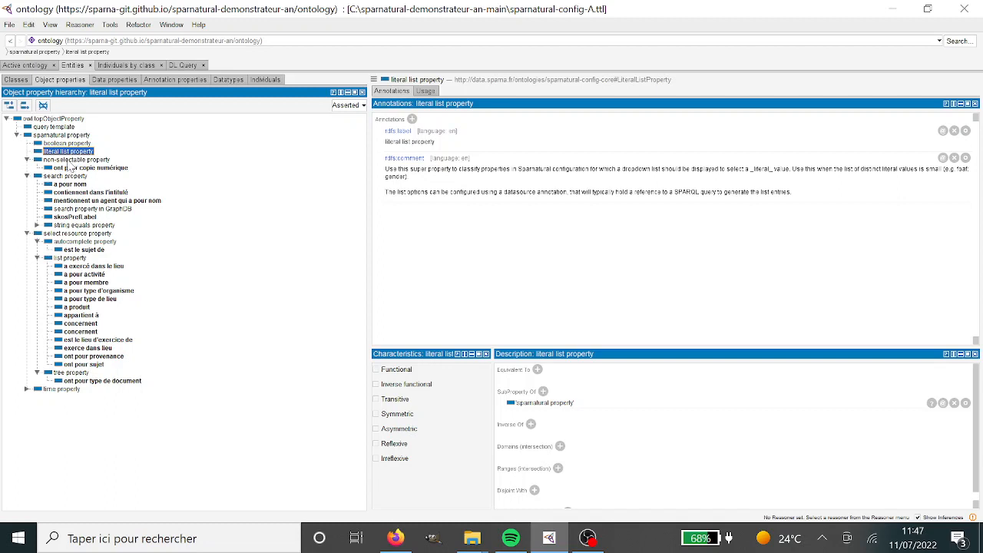
# Examine the comments of the non-selectable, search, list and autocomplete properties
pyautogui.click(69, 159)
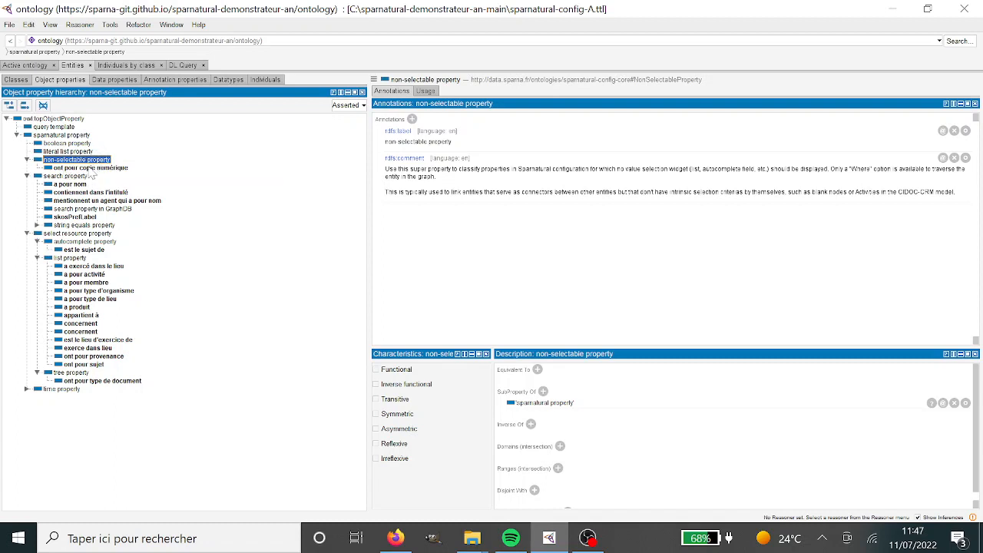
pyautogui.click(76, 177)
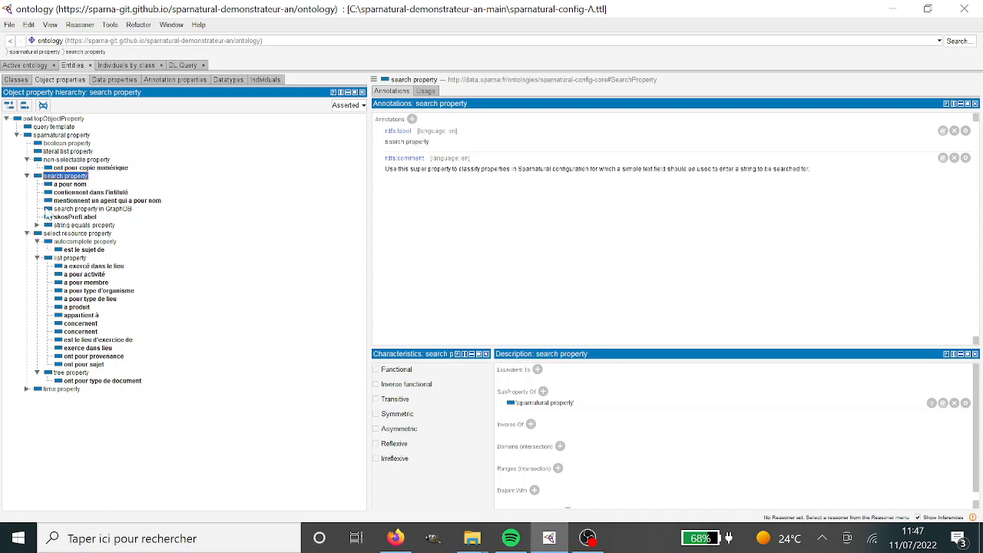
pyautogui.click(66, 259)
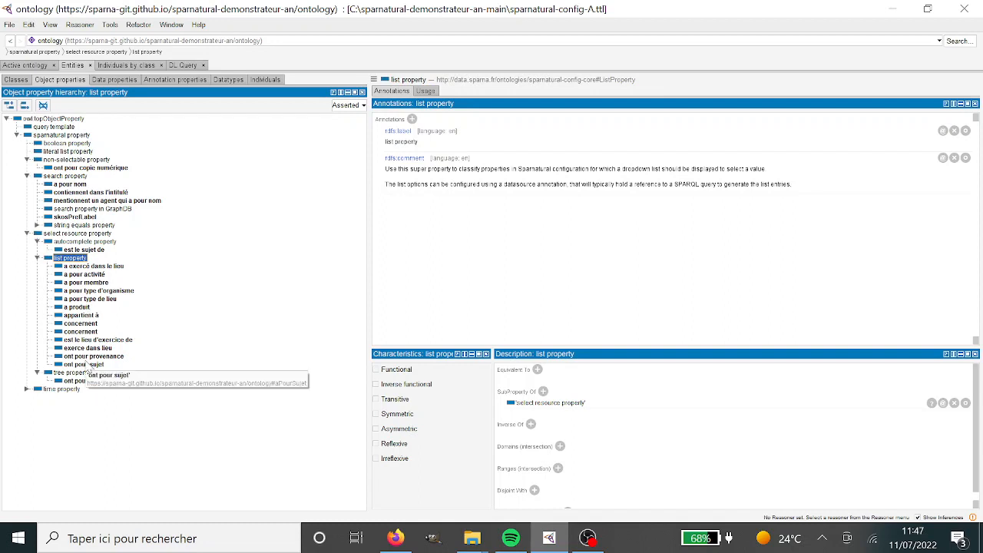
pyautogui.click(77, 242)
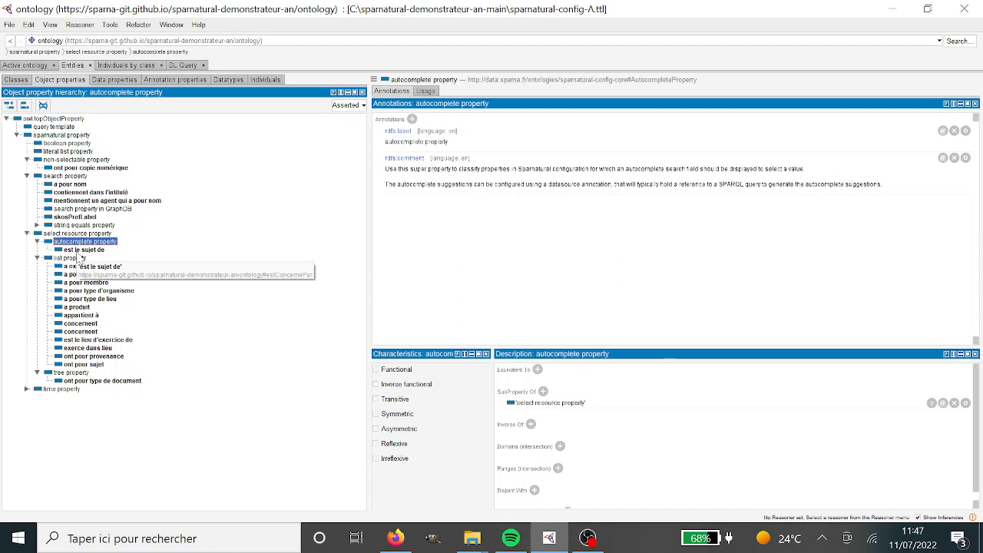
# Expand the time property branch along with its date-picker and year-picker subproperties
pyautogui.click(27, 389)
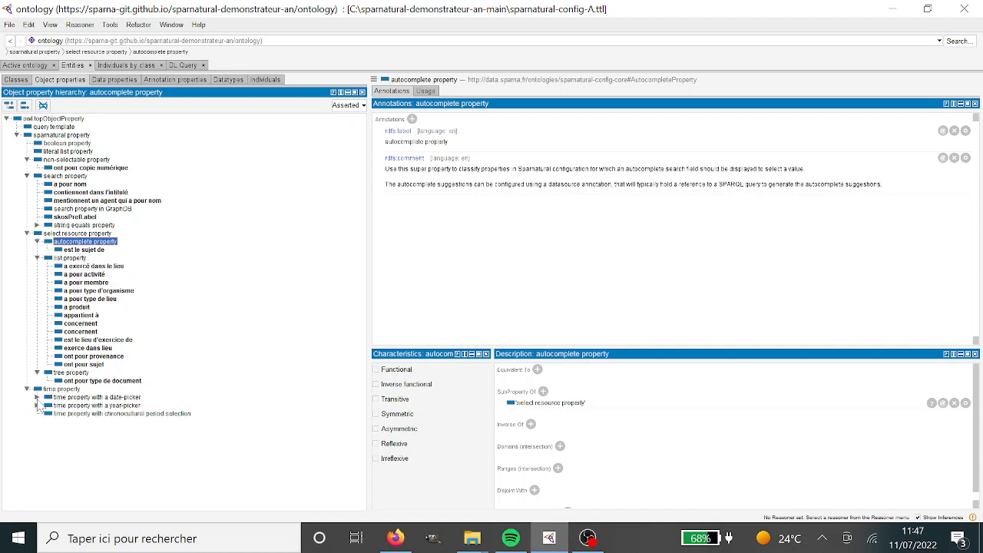
pyautogui.click(37, 397)
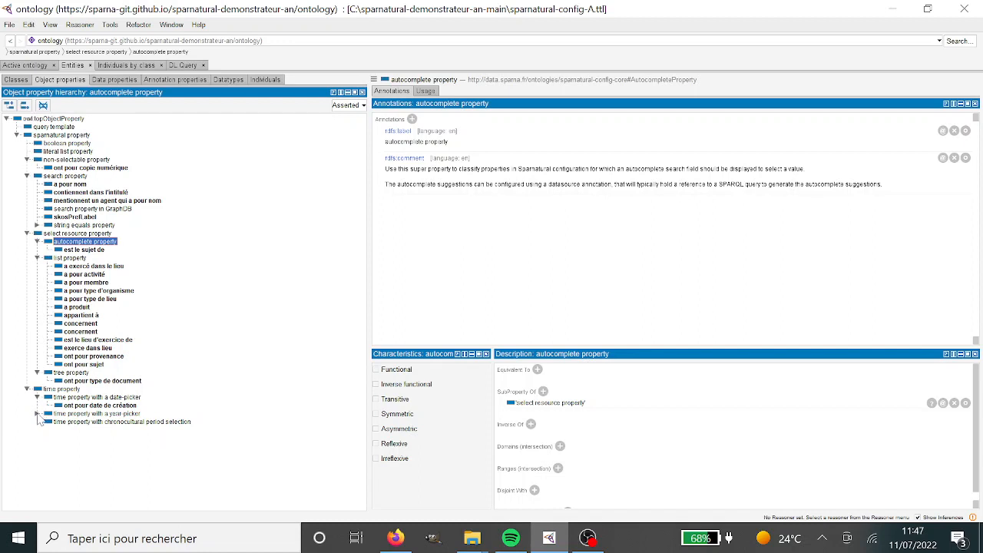
pyautogui.click(37, 413)
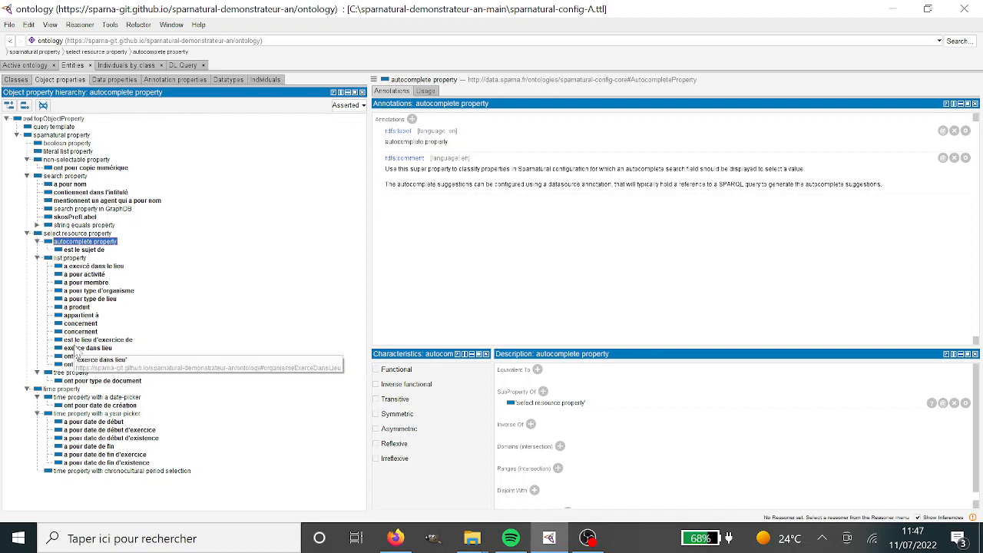
# Examine the French and English labels of the "a pour membre" list property
pyautogui.click(77, 284)
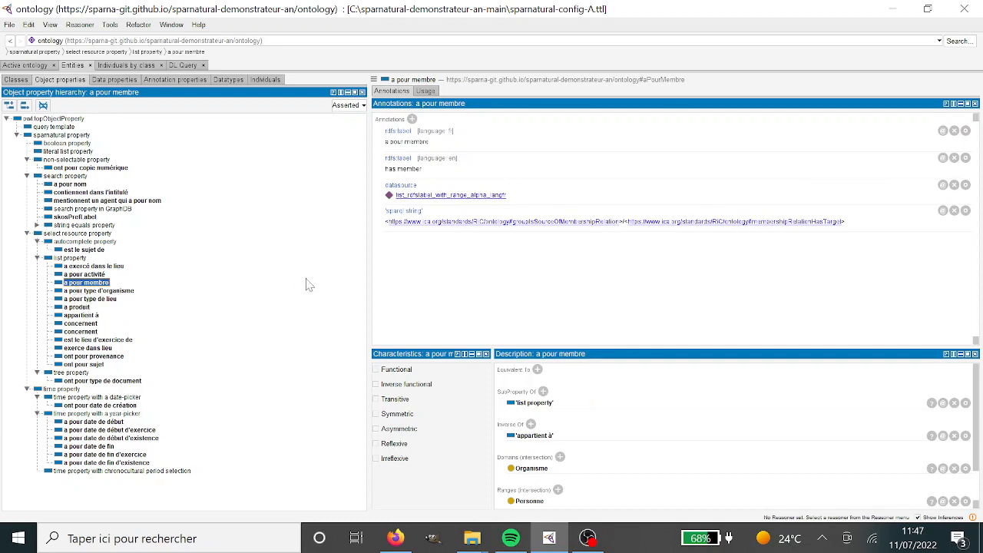
pyautogui.click(451, 148)
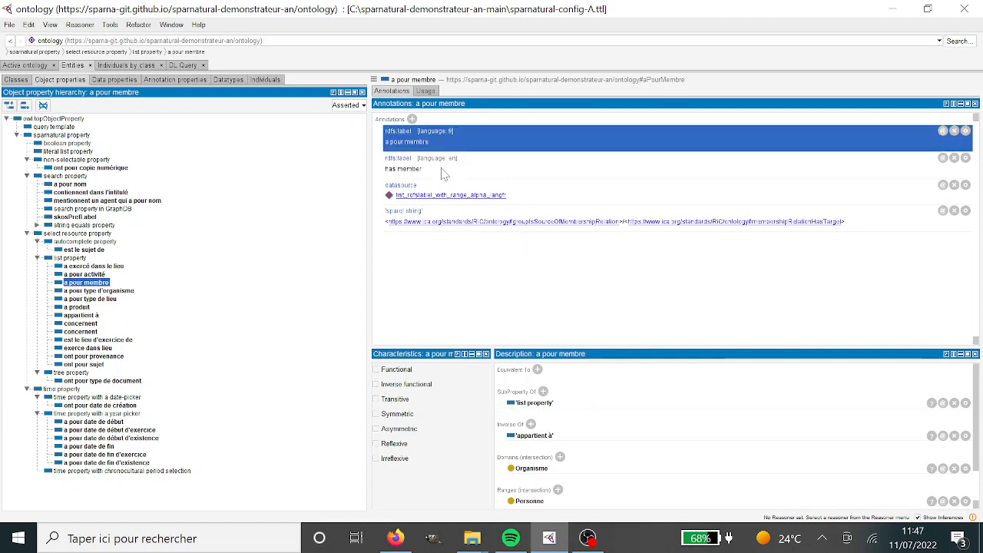
pyautogui.click(445, 170)
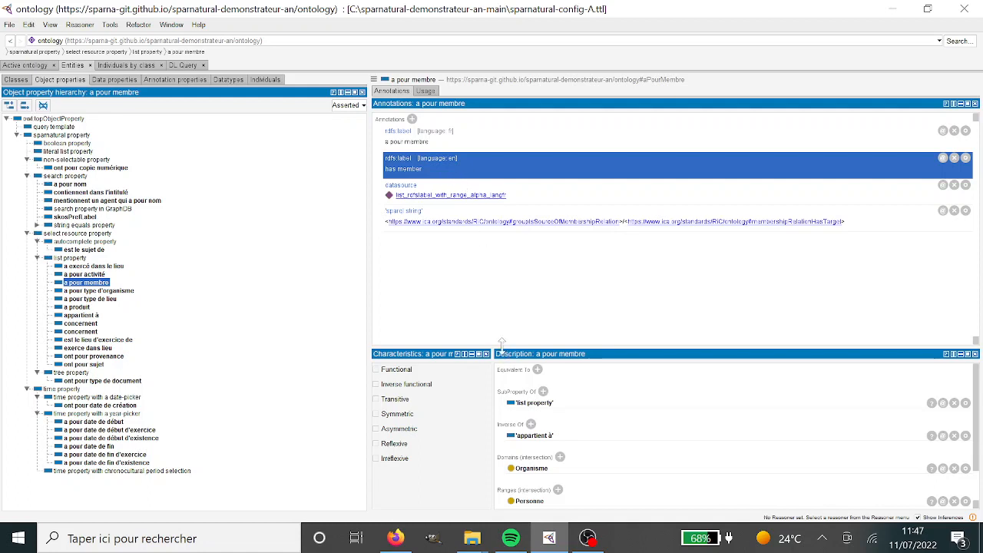
# Enlarge the description area of "a pour membre" and examine its domain Organisme and range Personne
pyautogui.moveTo(503, 350); pyautogui.dragTo(500, 263)
pyautogui.click(605, 384)
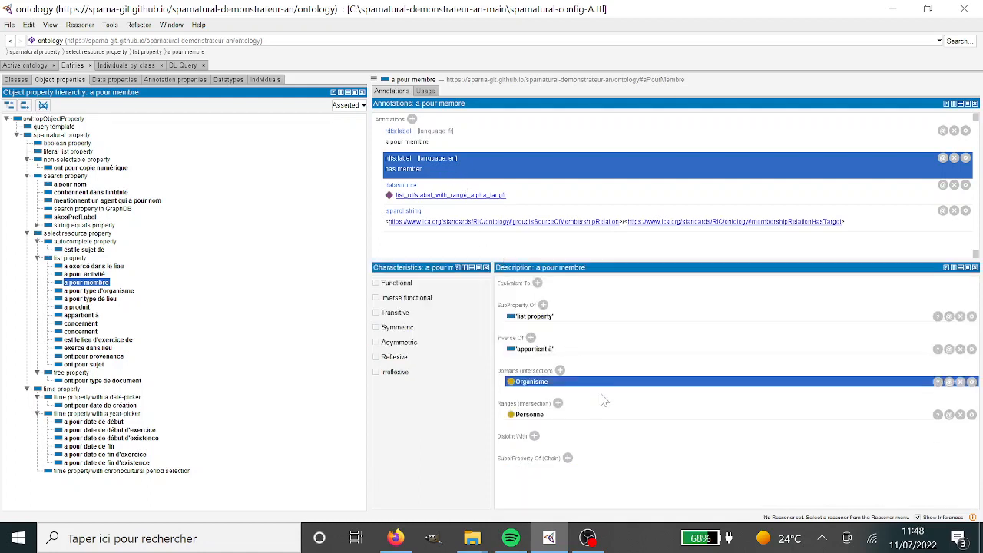
pyautogui.click(597, 416)
pyautogui.click(586, 388)
pyautogui.click(589, 419)
pyautogui.click(568, 388)
pyautogui.click(568, 416)
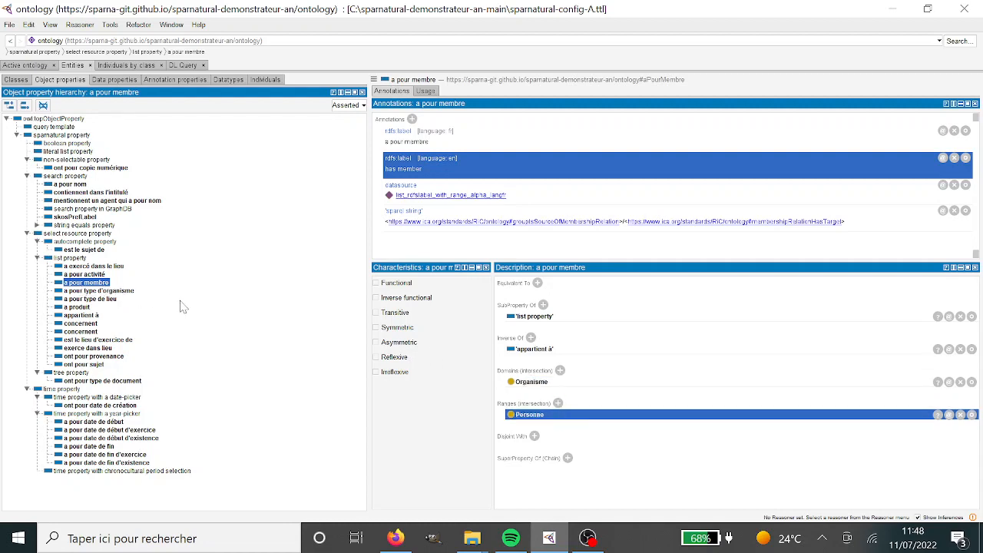
# Switch to the browser, reset the Archives nationales query and build a new one on Organization related to Person
pyautogui.hotkey('alt', 'Tab')
pyautogui.scroll(3, 142, 254)
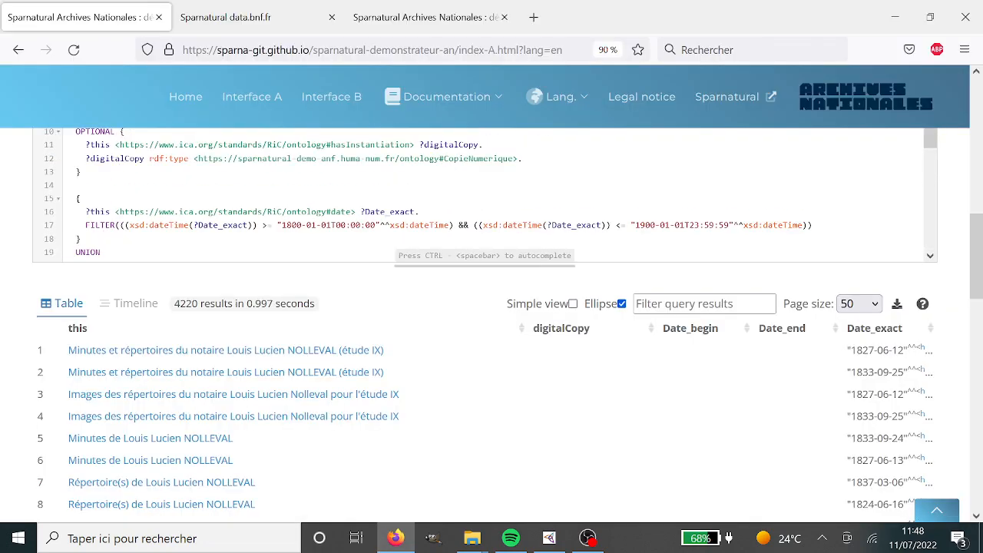
pyautogui.scroll(10, 9, 212)
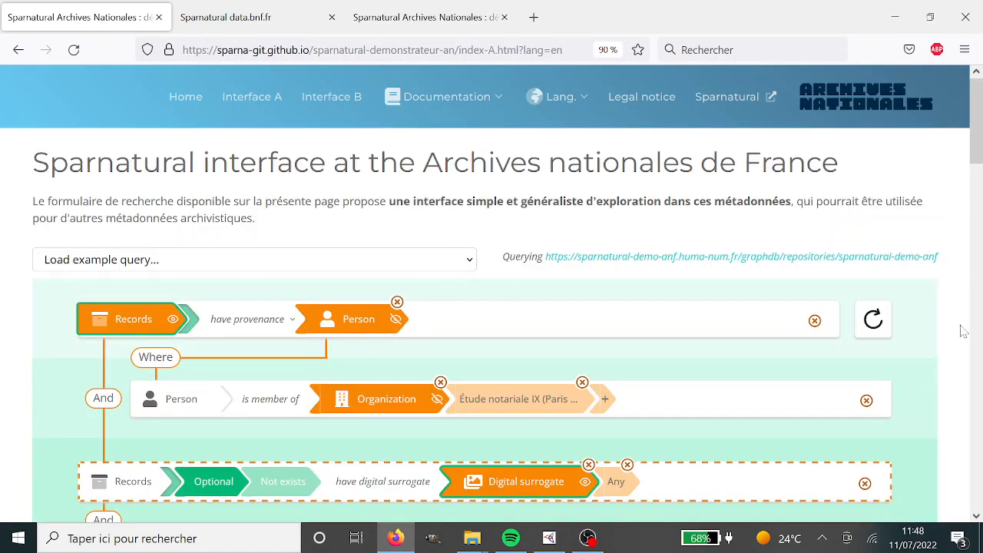
pyautogui.click(865, 329)
pyautogui.click(176, 382)
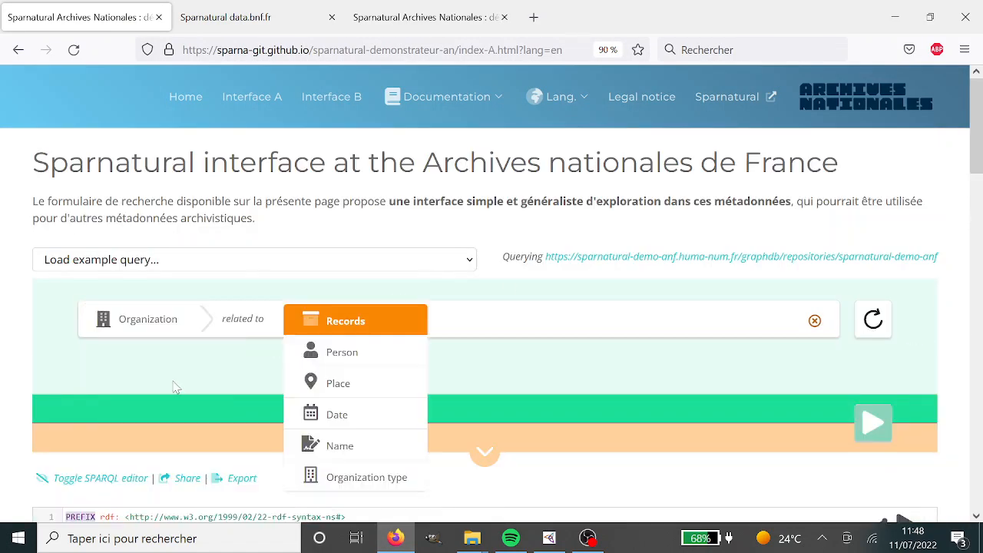
pyautogui.click(332, 353)
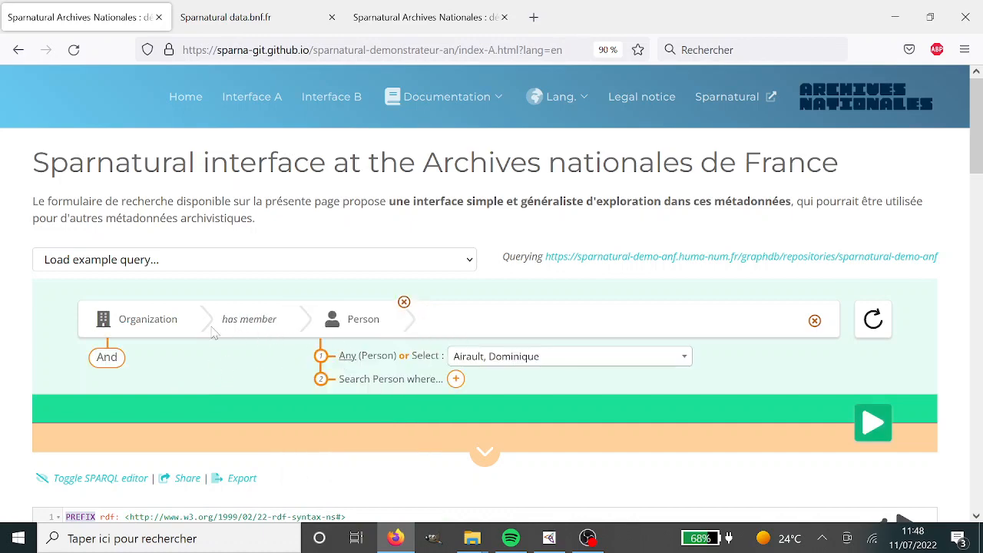
# Check the parent of "a pour membre" in the ontology editor, then open the Person value list in the browser query
pyautogui.hotkey('alt', 'Tab')
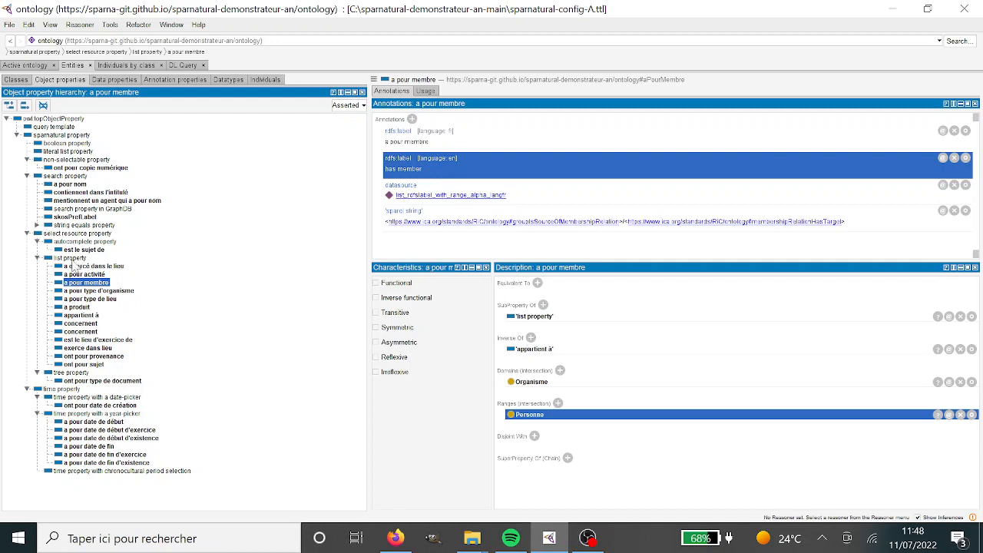
pyautogui.hotkey('alt', 'Tab')
pyautogui.click(553, 361)
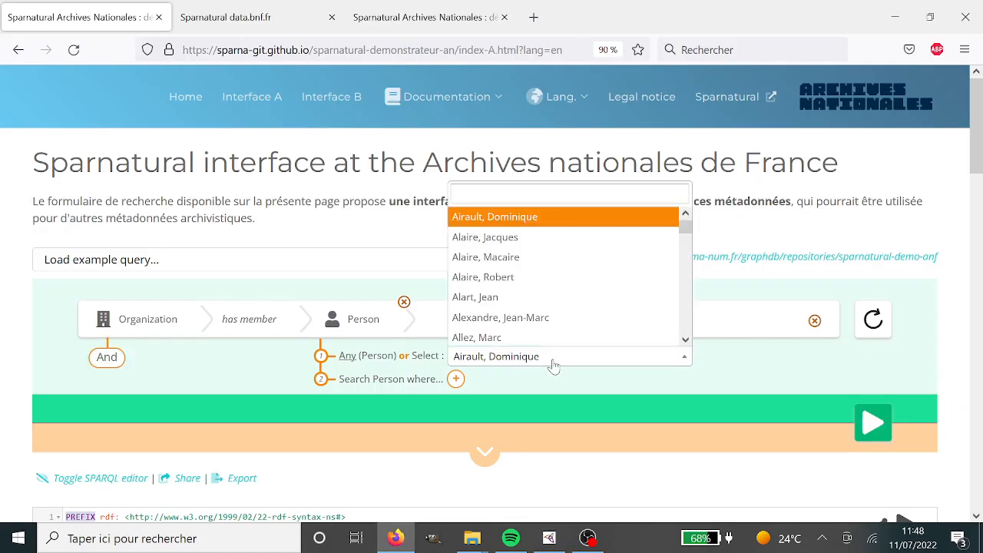
# Choose the first listed person in the query, then examine the sparql string and datasource annotations of "a pour membre" in the ontology editor
pyautogui.click(552, 361)
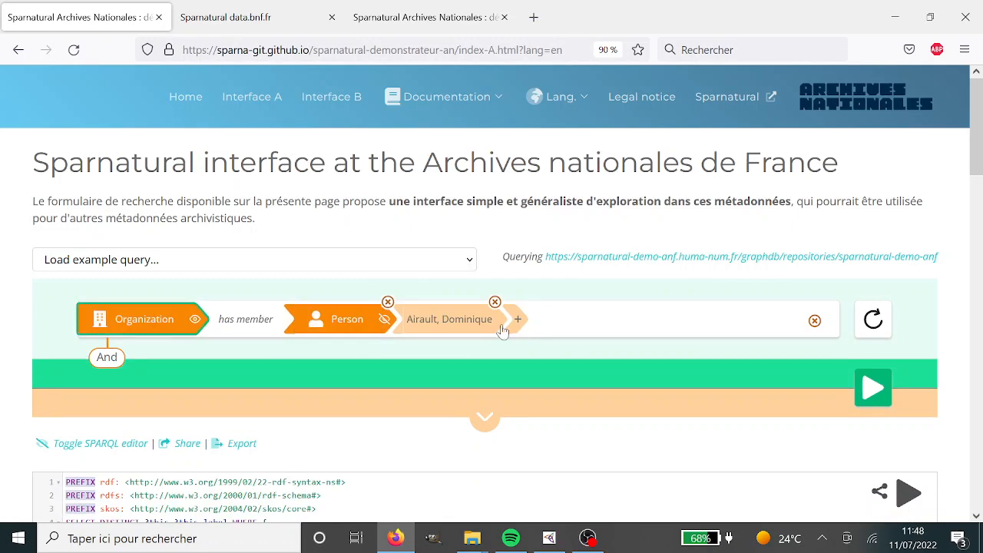
pyautogui.hotkey('alt', 'Tab')
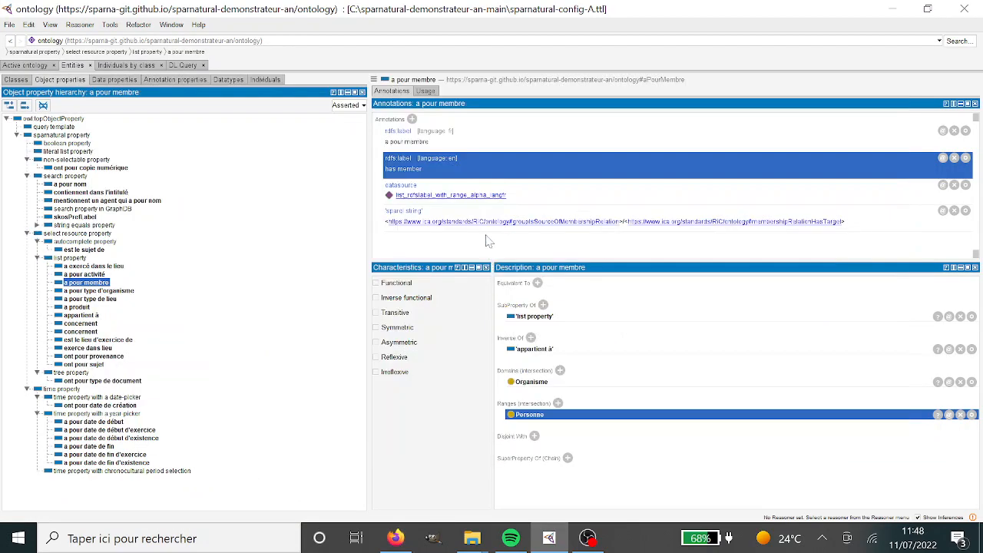
pyautogui.click(462, 215)
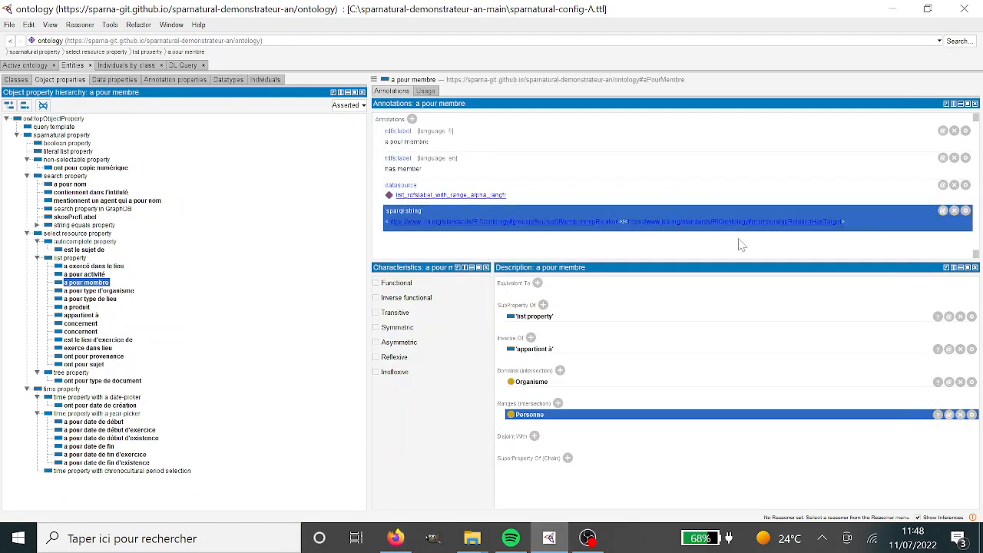
pyautogui.click(685, 194)
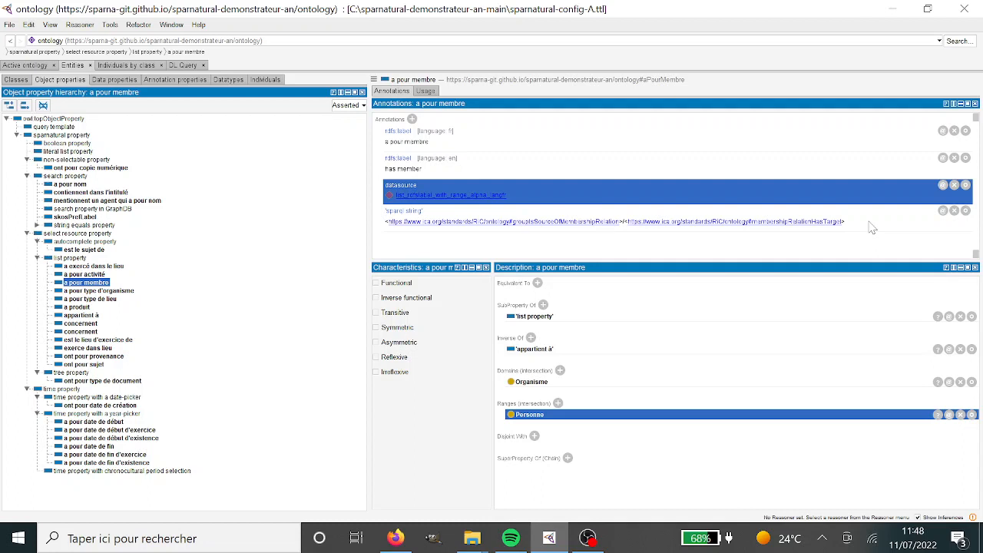
pyautogui.click(517, 215)
# Check the Person value selector in the browser query, then return to the datasource annotation of "a pour membre" in the ontology editor
pyautogui.hotkey('alt', 'Tab')
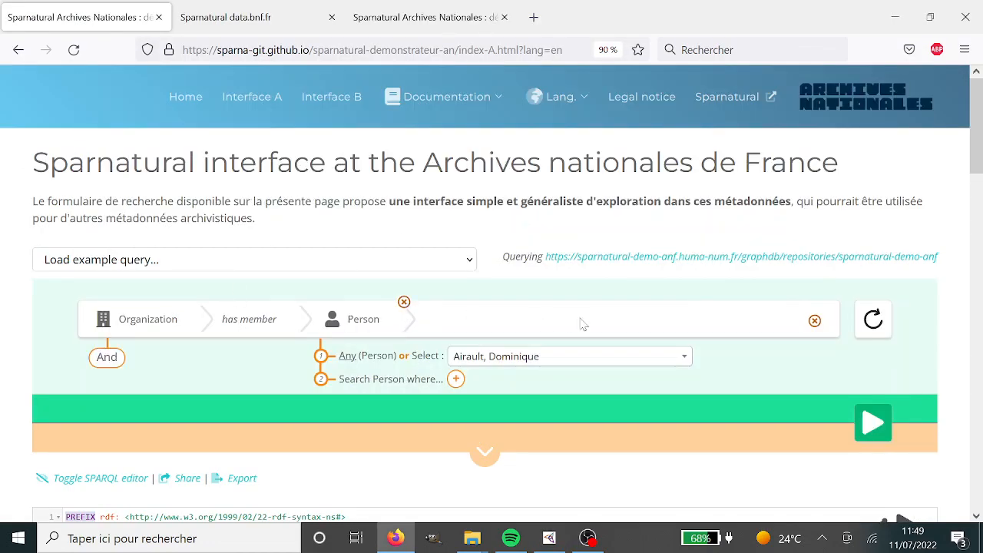
pyautogui.moveTo(360, 338)
pyautogui.hotkey('alt', 'Tab')
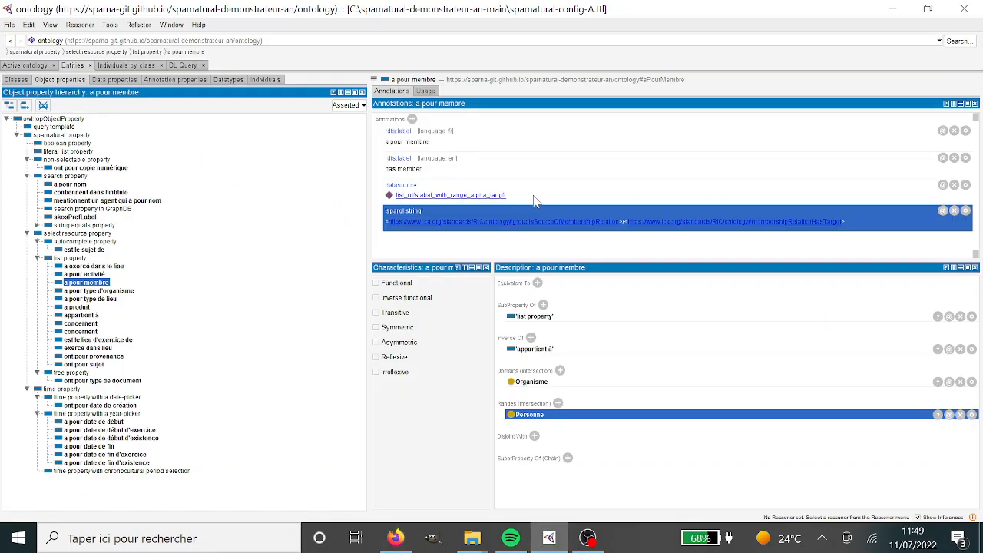
pyautogui.click(535, 199)
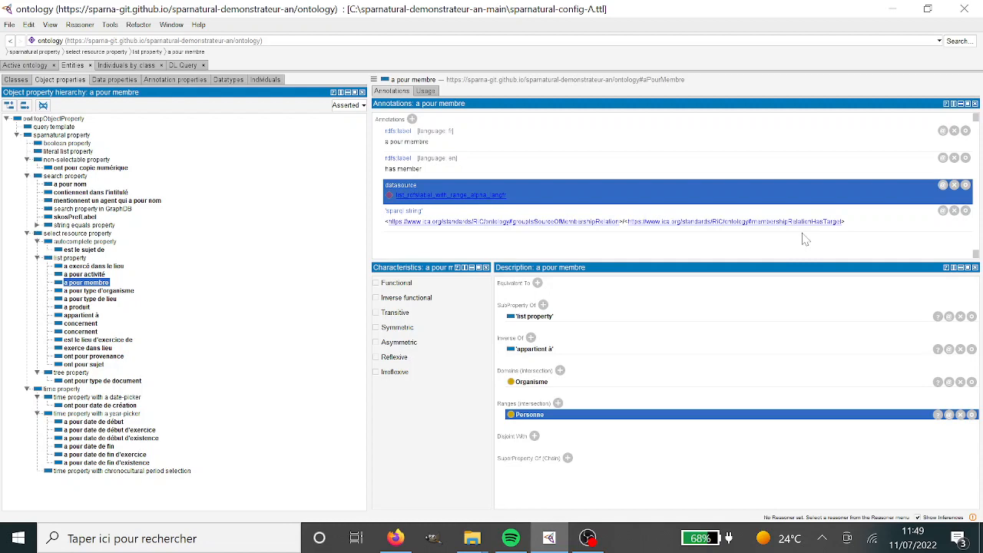
# Switch to the browser and choose the second listed person as the value of the has member criterion
pyautogui.hotkey('alt', 'Tab')
pyautogui.click(631, 356)
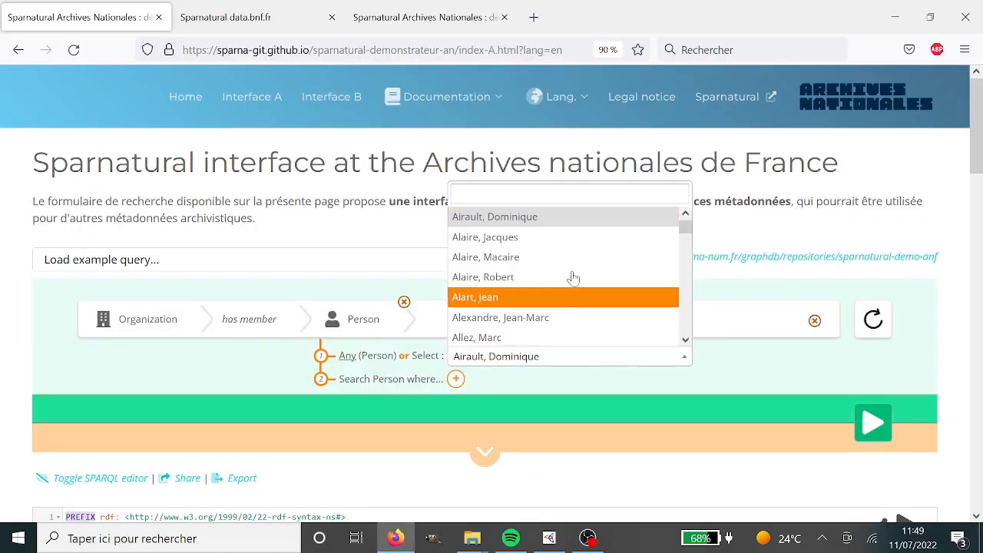
pyautogui.click(548, 238)
# Highlight the membership property path in the generated SPARQL query and compare it with the sparql string annotation in the ontology editor
pyautogui.scroll(-5, 423, 355)
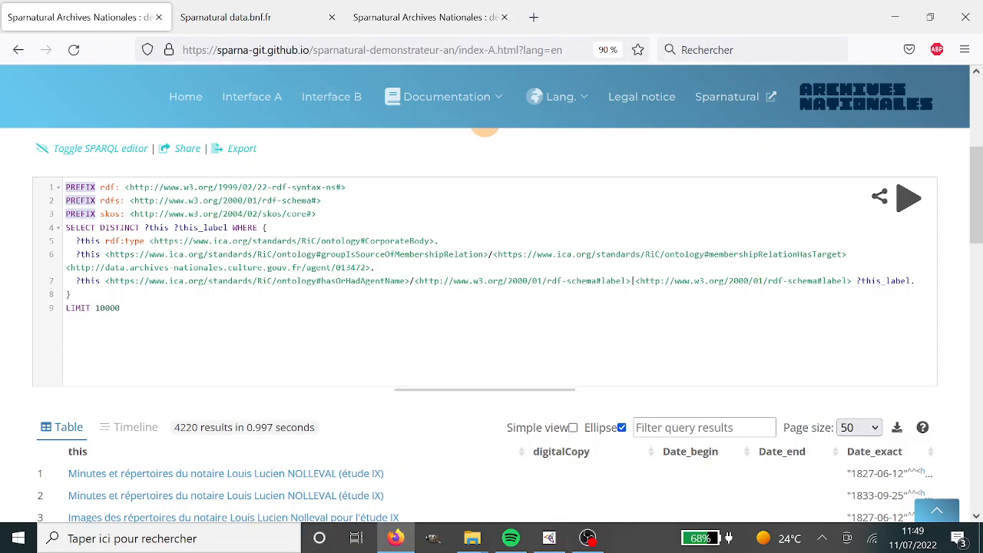
pyautogui.moveTo(105, 254); pyautogui.dragTo(842, 255)
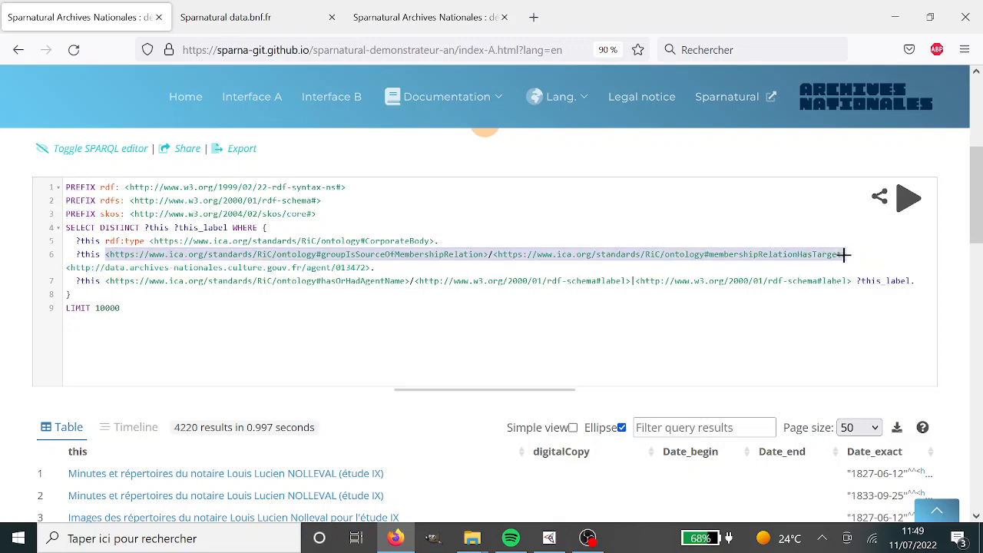
pyautogui.hotkey('alt', 'Tab')
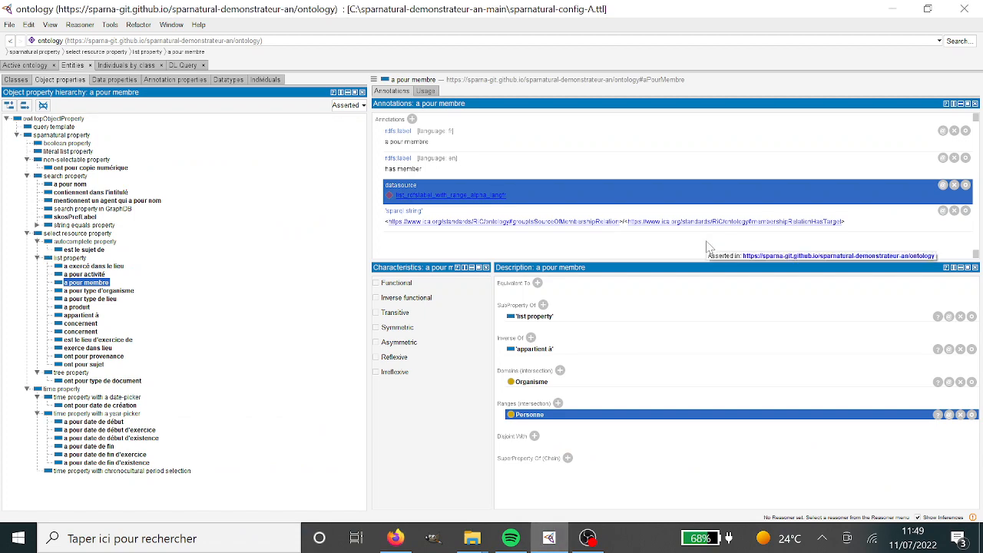
pyautogui.hotkey('alt', 'Tab')
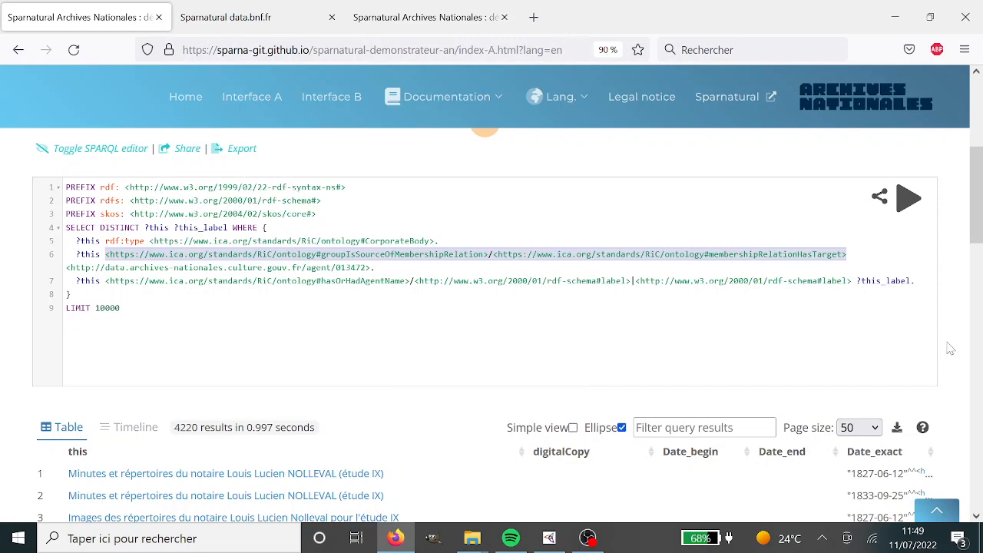
pyautogui.scroll(4, 944, 346)
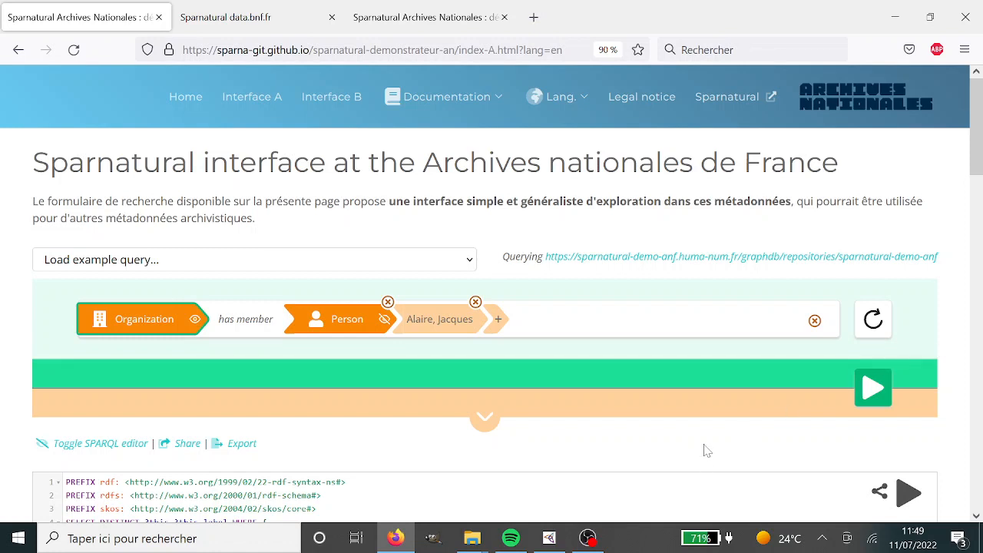
# Open the browser's web developer tools and show the console
pyautogui.click(965, 49)
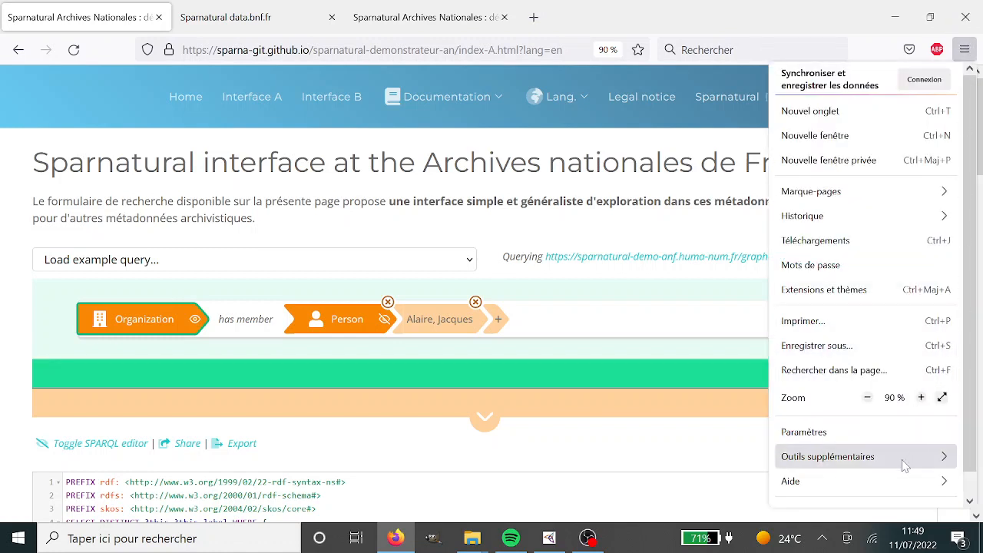
pyautogui.click(944, 458)
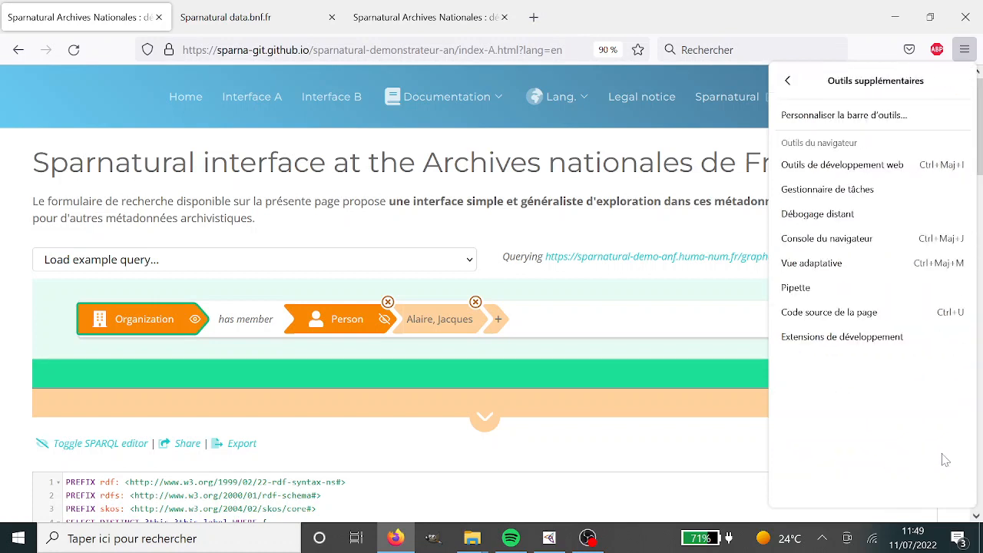
pyautogui.click(847, 168)
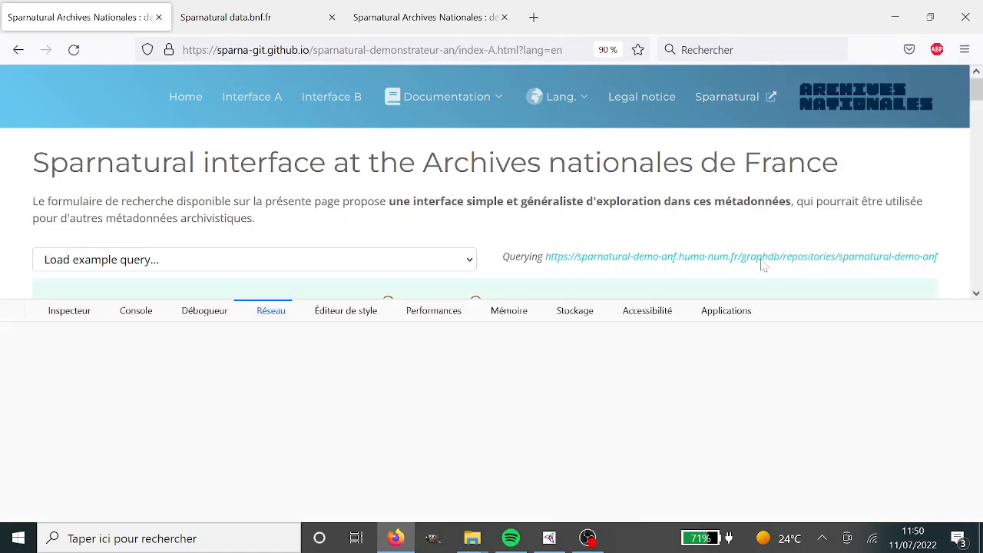
pyautogui.click(118, 315)
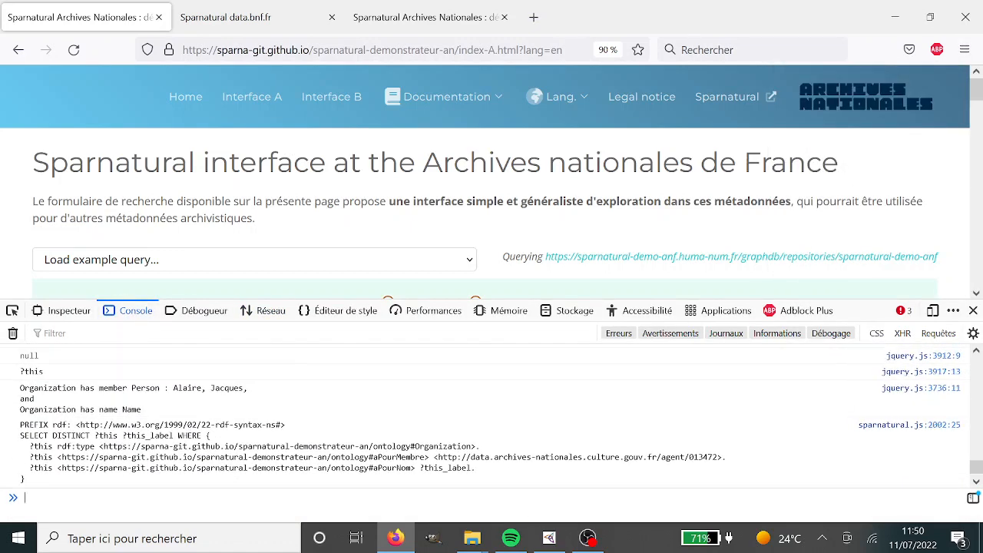
# Highlight the logged query and its aPourMembre URI in the console, and compare it with the "a pour membre" property in the ontology editor
pyautogui.moveTo(31, 482); pyautogui.dragTo(22, 430)
pyautogui.click(69, 490)
pyautogui.moveTo(22, 424); pyautogui.dragTo(69, 443)
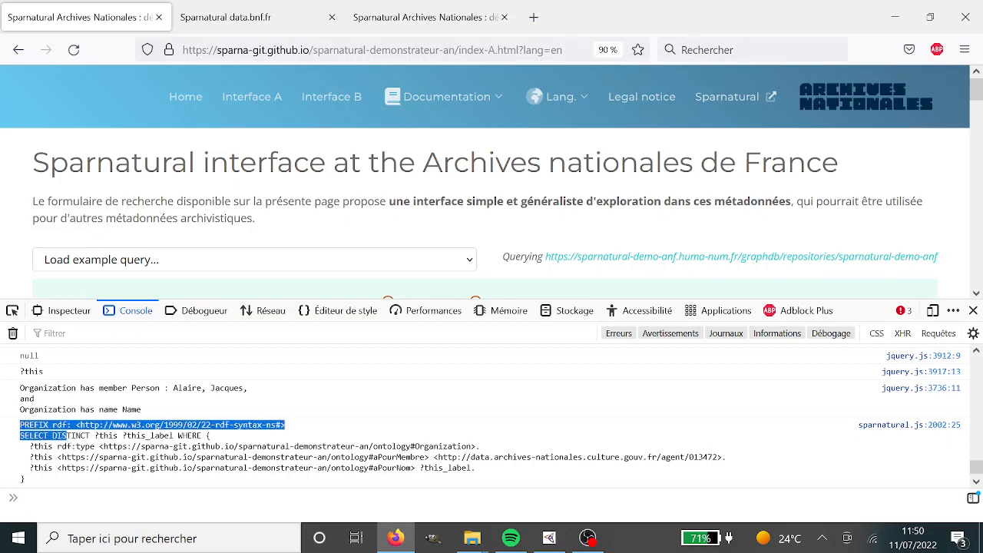
pyautogui.click(68, 441)
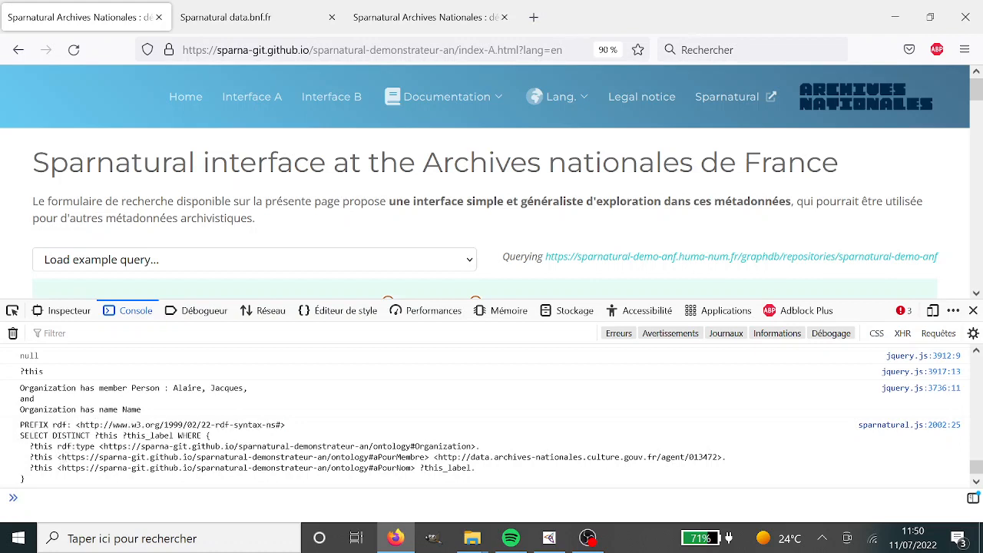
pyautogui.moveTo(58, 457); pyautogui.dragTo(427, 459)
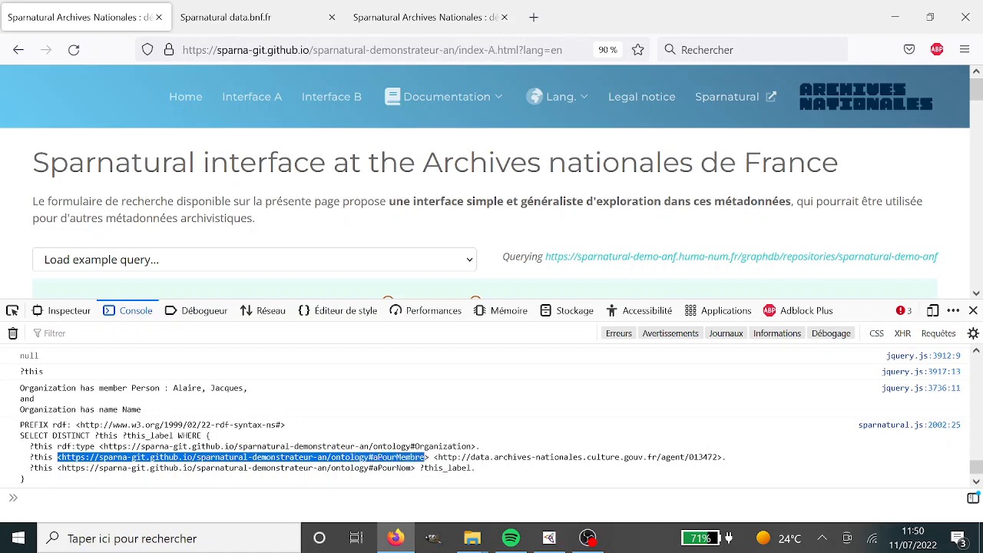
pyautogui.hotkey('alt', 'Tab')
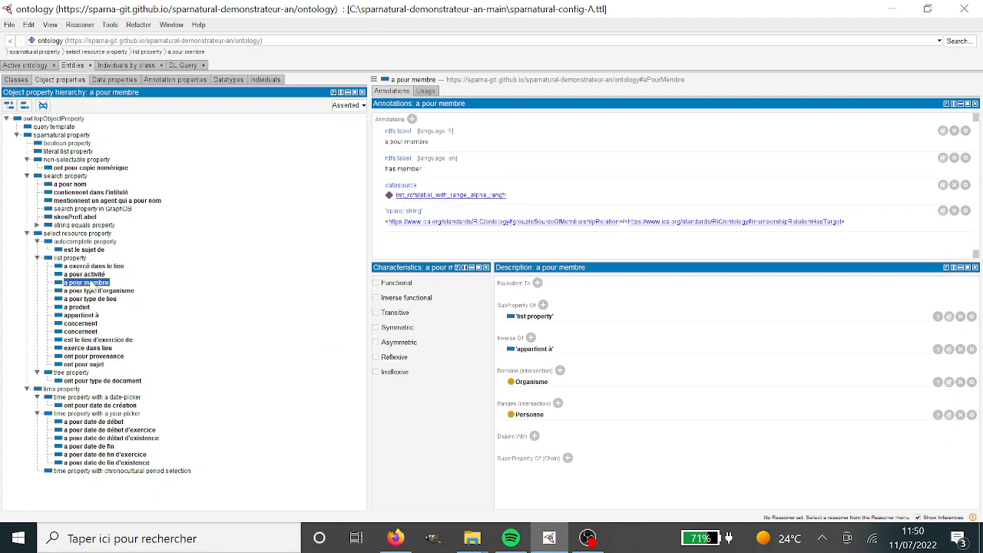
pyautogui.hotkey('alt', 'Tab')
# Shrink the developer tools area and highlight the expanded membership property path on line 6 of the generated SPARQL query
pyautogui.scroll(-2, 267, 485)
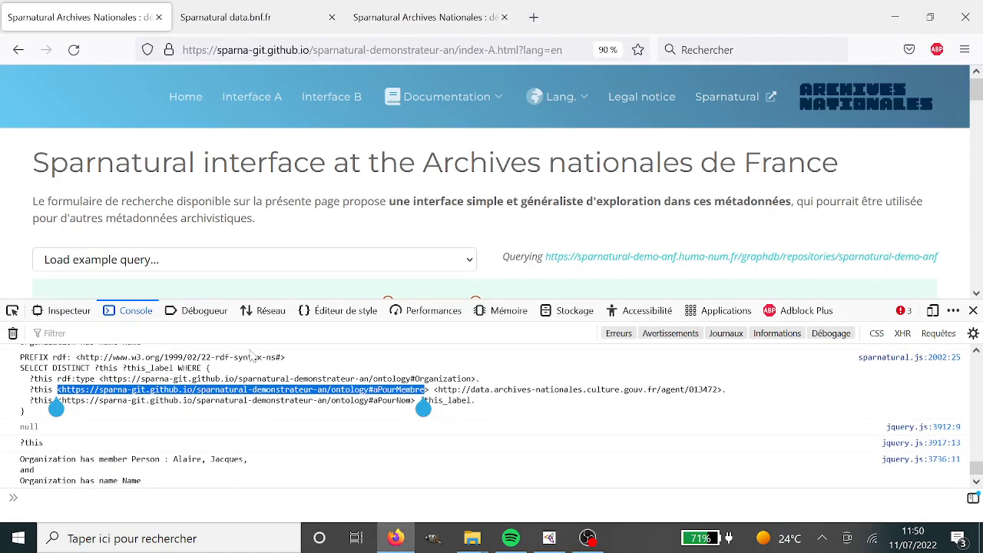
pyautogui.moveTo(259, 299); pyautogui.dragTo(257, 491)
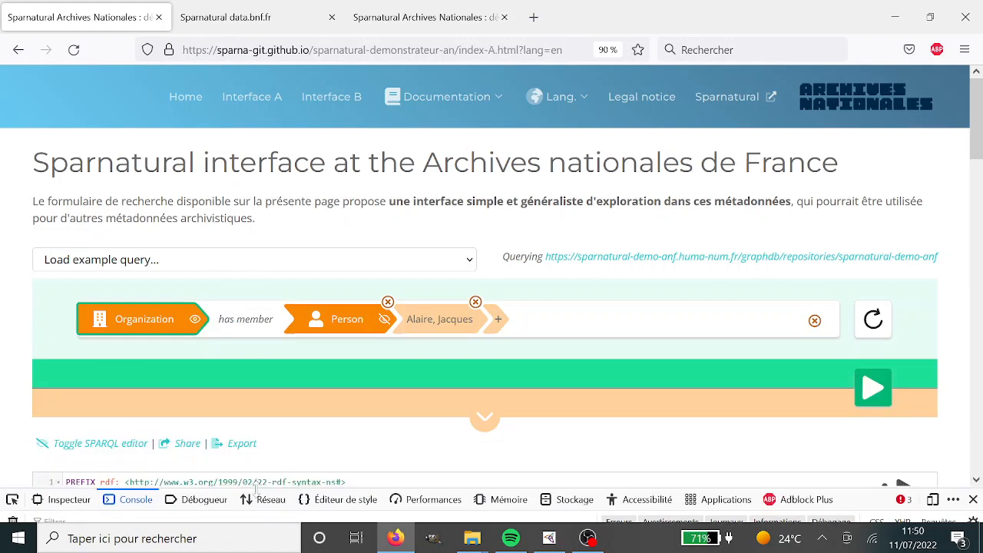
pyautogui.scroll(-3, 230, 330)
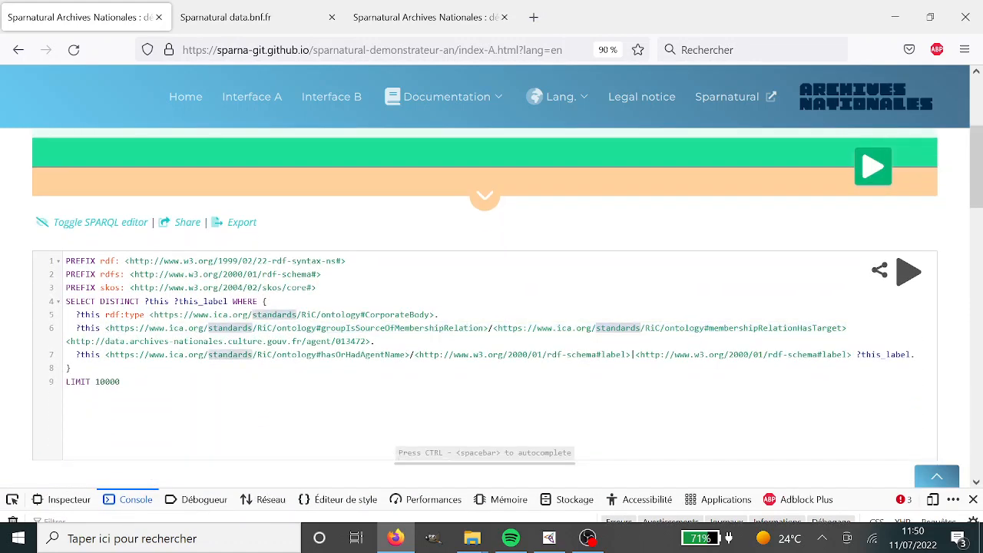
pyautogui.moveTo(105, 328); pyautogui.dragTo(846, 328)
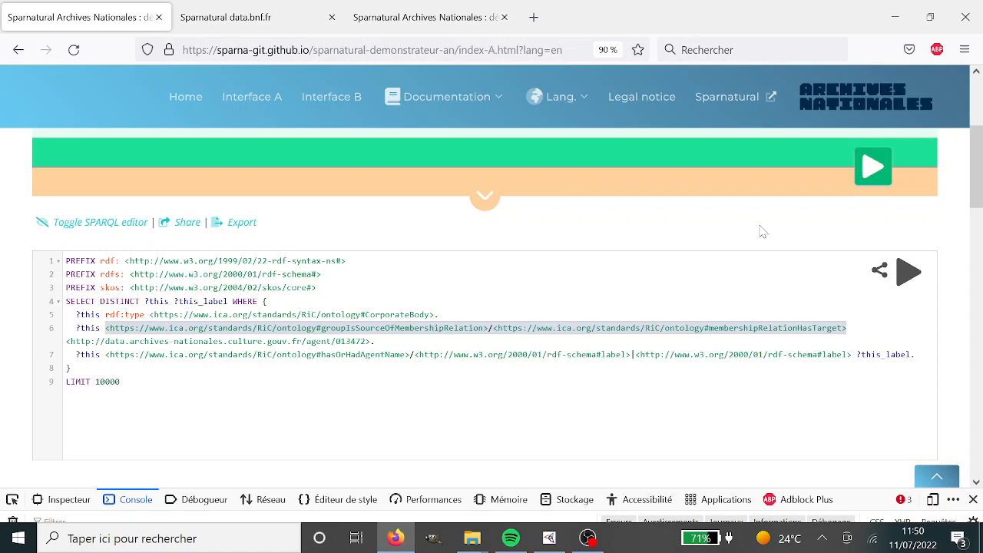
pyautogui.scroll(1, 909, 248)
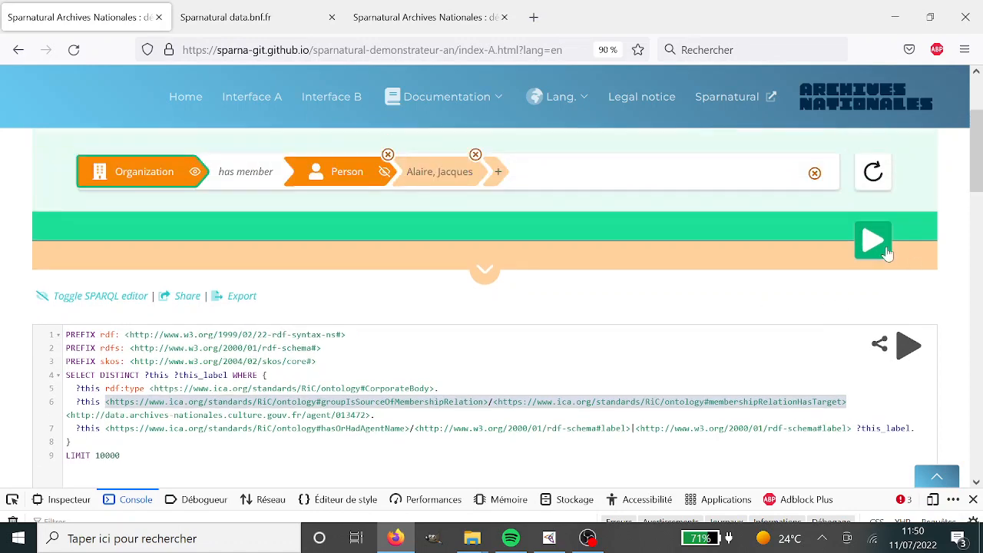
pyautogui.scroll(1, 921, 301)
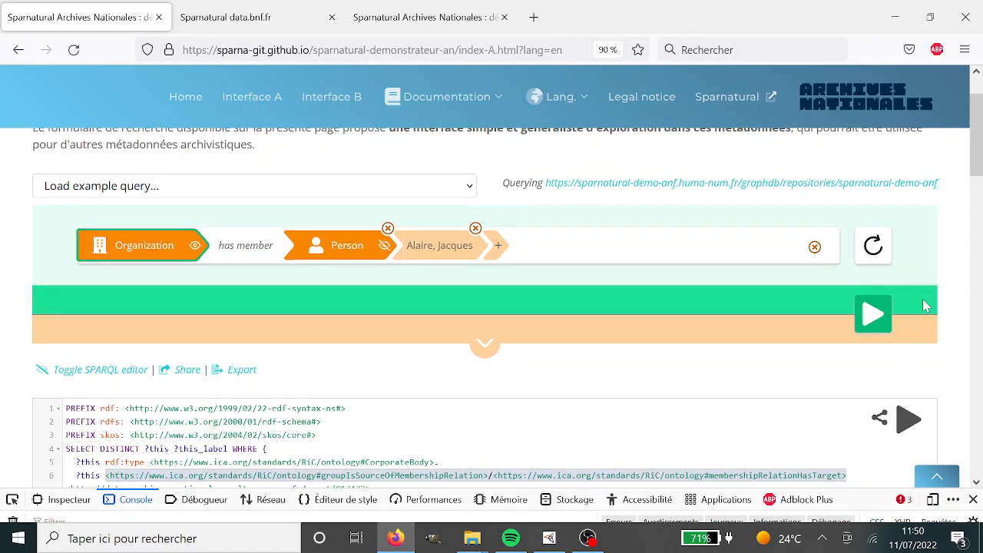
# Switch to the ontology editor and examine the datasource list_rdfslabel_with_range_alpha_langfr assigned to "a pour membre"
pyautogui.hotkey('alt', 'Tab')
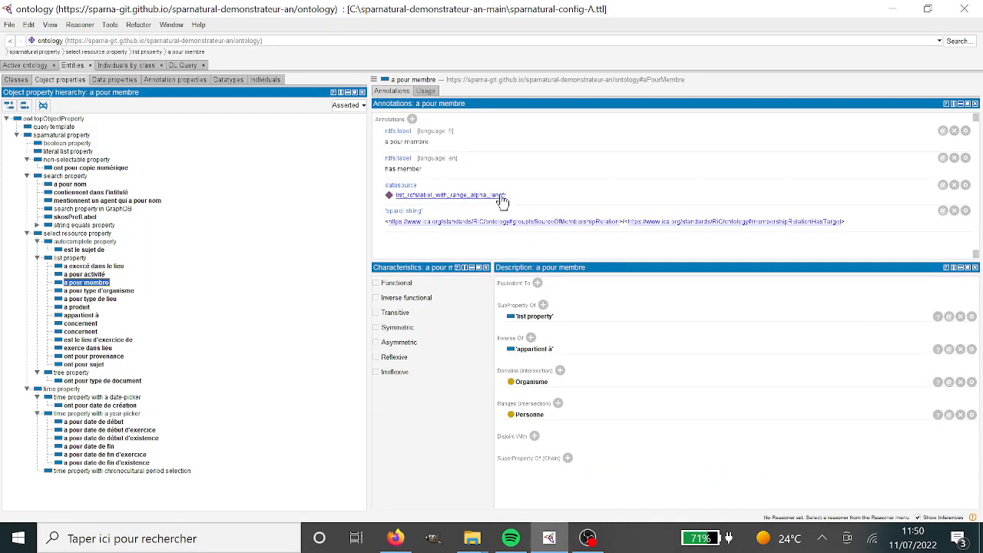
pyautogui.click(549, 201)
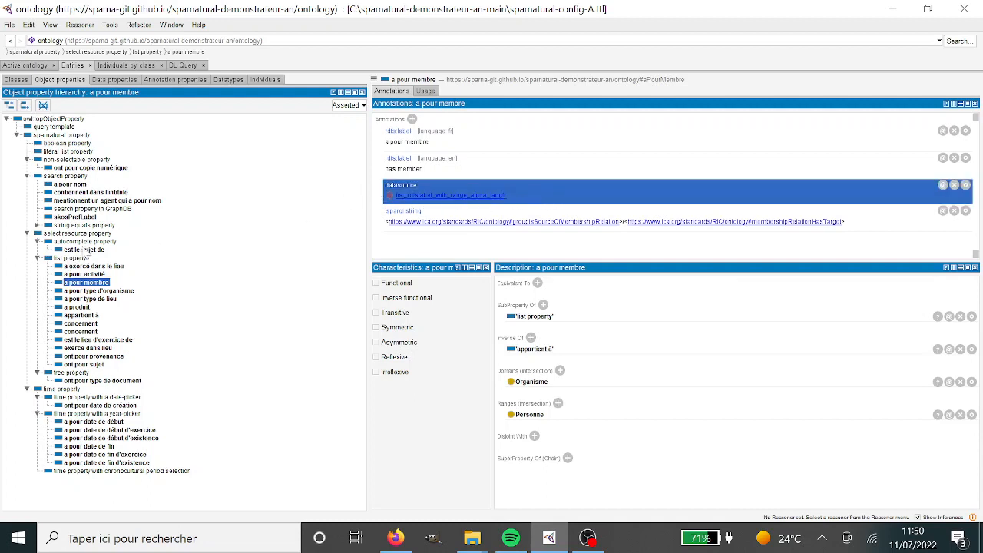
pyautogui.click(508, 168)
pyautogui.click(535, 202)
pyautogui.click(526, 164)
pyautogui.click(513, 203)
# Remove the selected person from the browser query and reopen the Person value list
pyautogui.hotkey('alt', 'Tab')
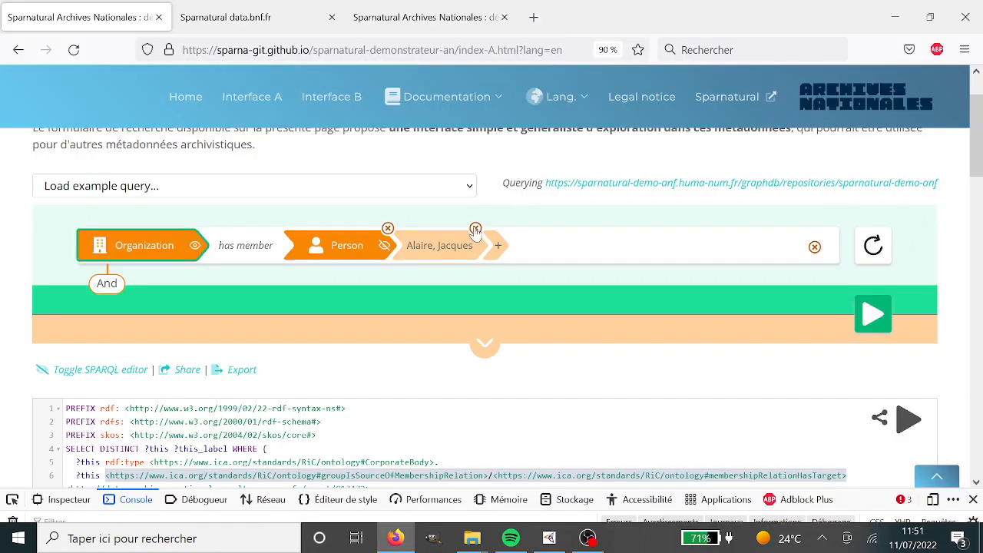
pyautogui.click(476, 234)
pyautogui.click(483, 286)
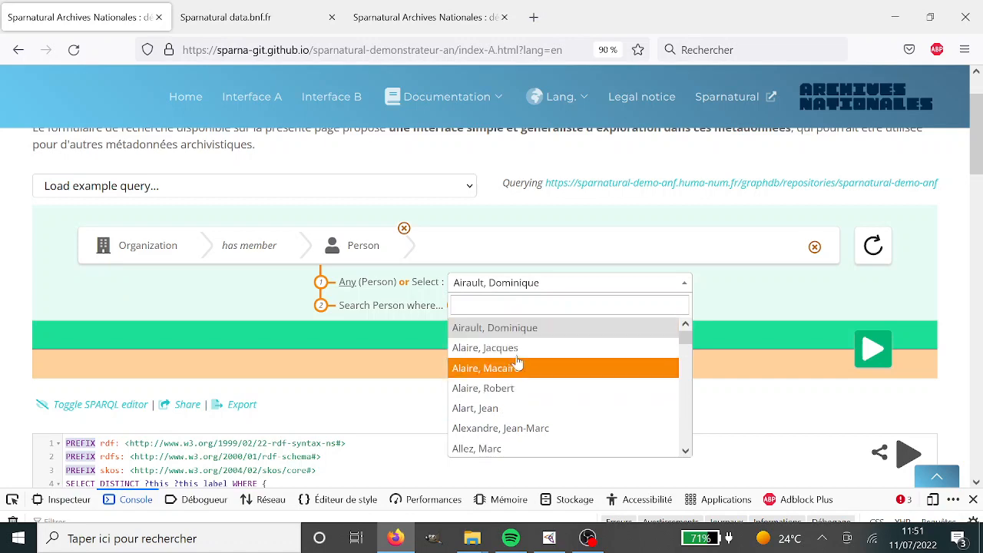
# Go from the datasource list_rdfslabel_with_range_alpha_langfr to its query template query_list_label_with_range_alpha_langfr and open the template's query string for editing
pyautogui.hotkey('alt', 'Tab')
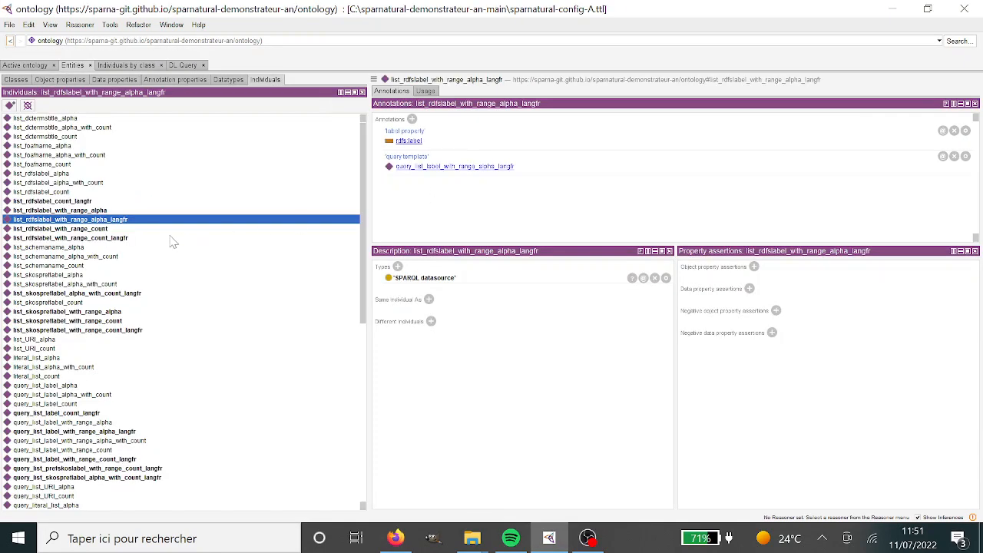
pyautogui.click(130, 220)
pyautogui.click(456, 170)
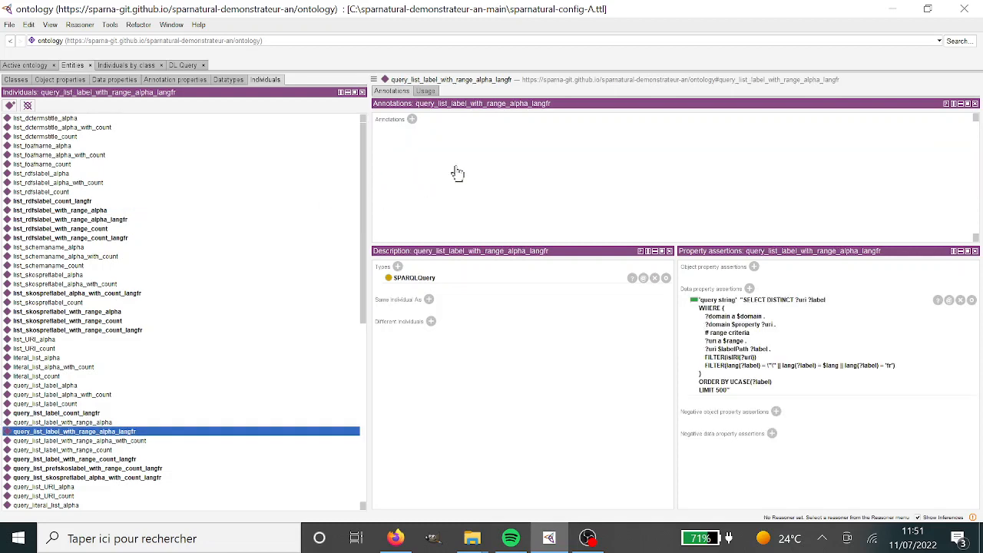
pyautogui.click(813, 369)
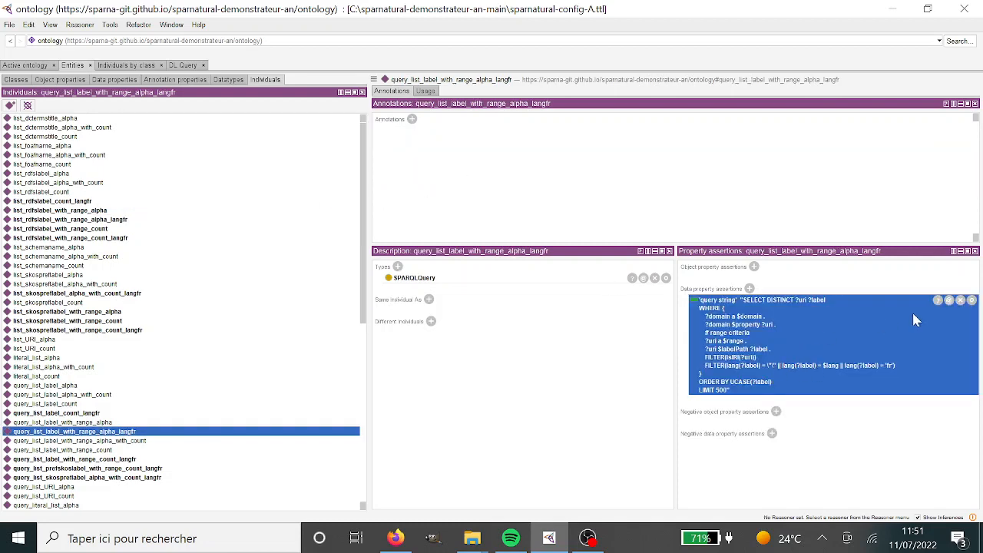
pyautogui.click(971, 301)
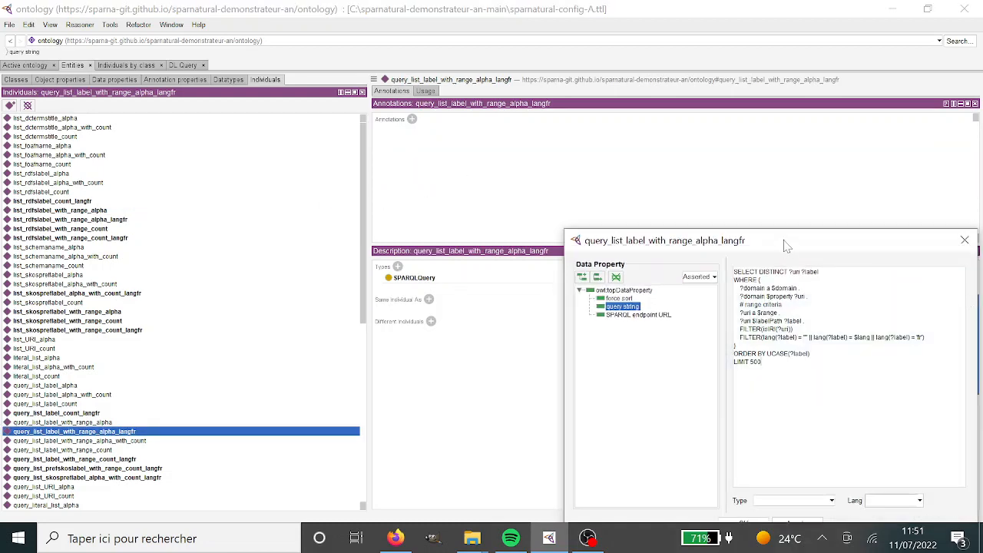
# Read through the complete SPARQL text of the template's query string, then close the editor without changing it
pyautogui.moveTo(786, 244); pyautogui.dragTo(541, 137)
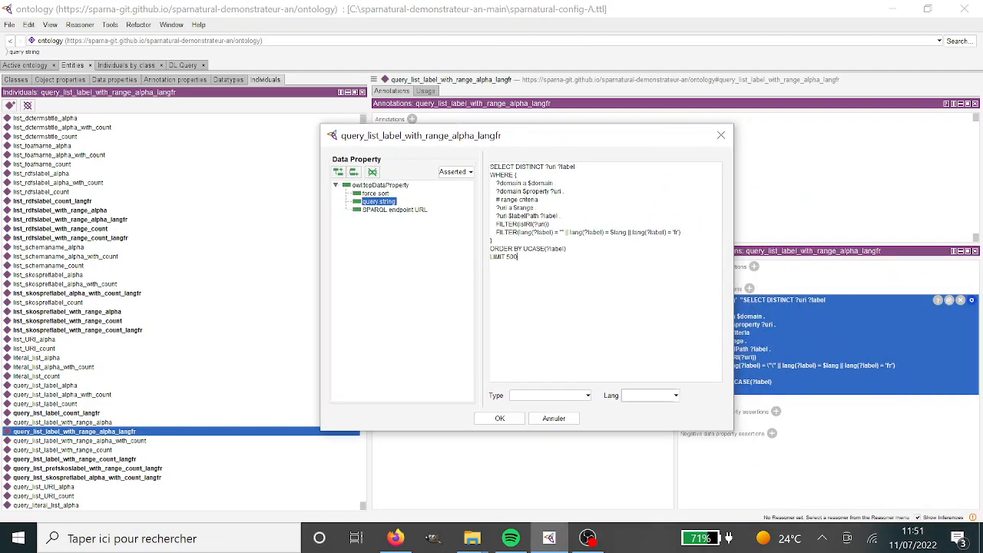
pyautogui.moveTo(519, 257); pyautogui.dragTo(482, 166)
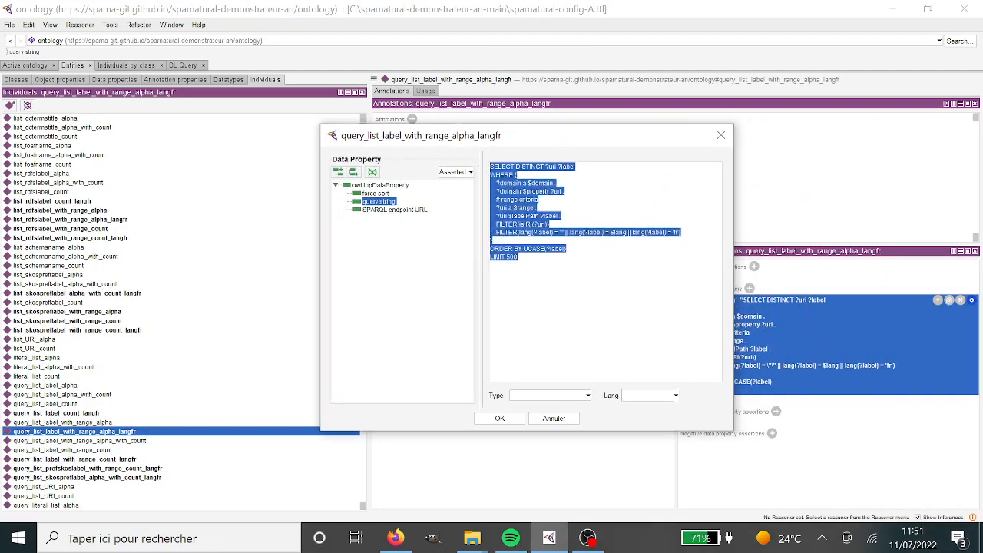
pyautogui.click(530, 265)
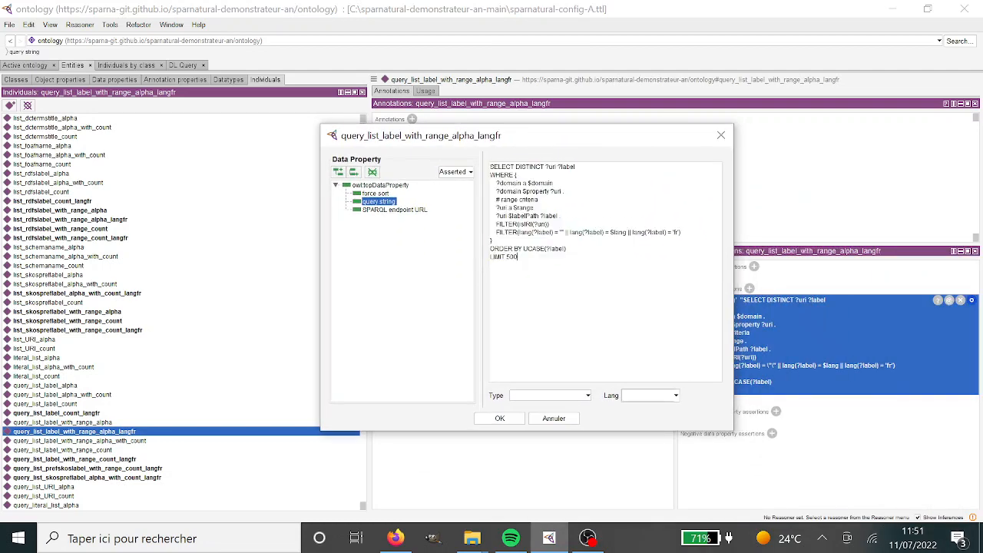
pyautogui.click(724, 138)
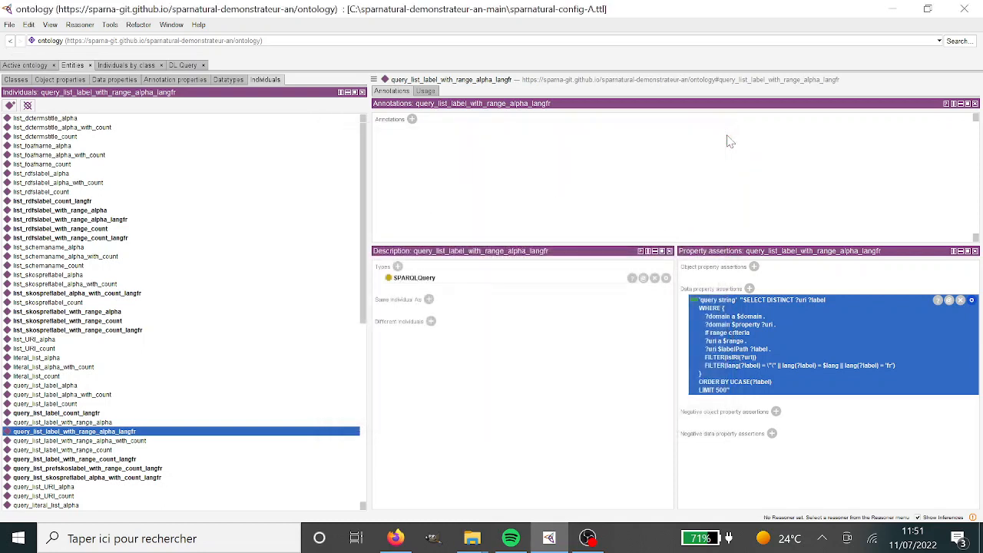
# Return to the datasource list_rdfslabel_with_range_alpha_langfr, examine its label property and query template assignments, and reopen the template query_list_label_with_range_alpha_langfr
pyautogui.click(10, 42)
pyautogui.click(458, 146)
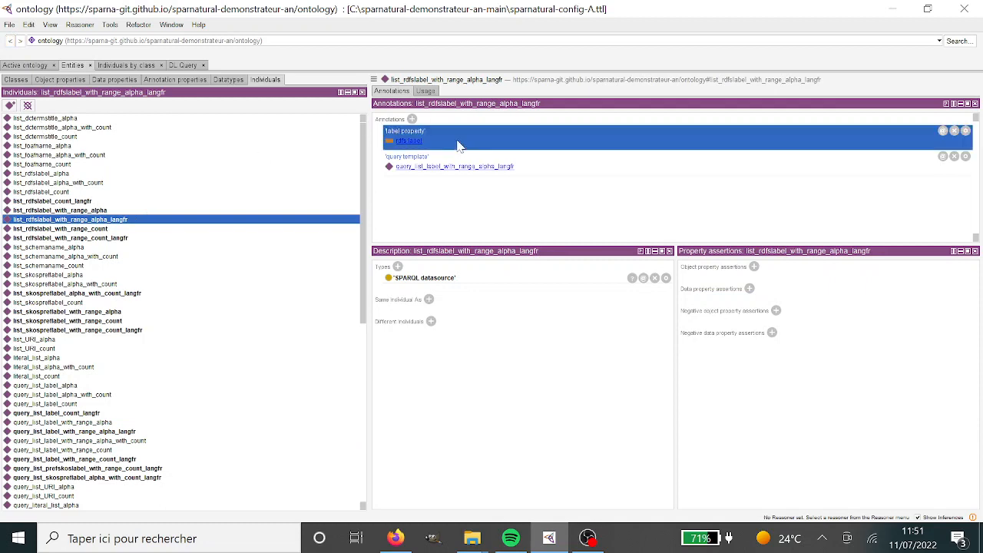
pyautogui.click(528, 168)
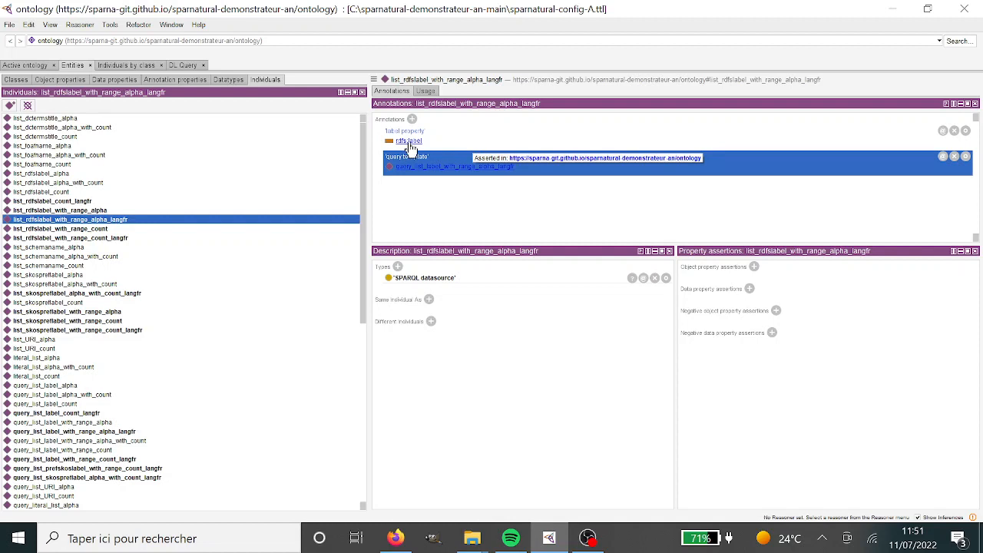
pyautogui.click(481, 172)
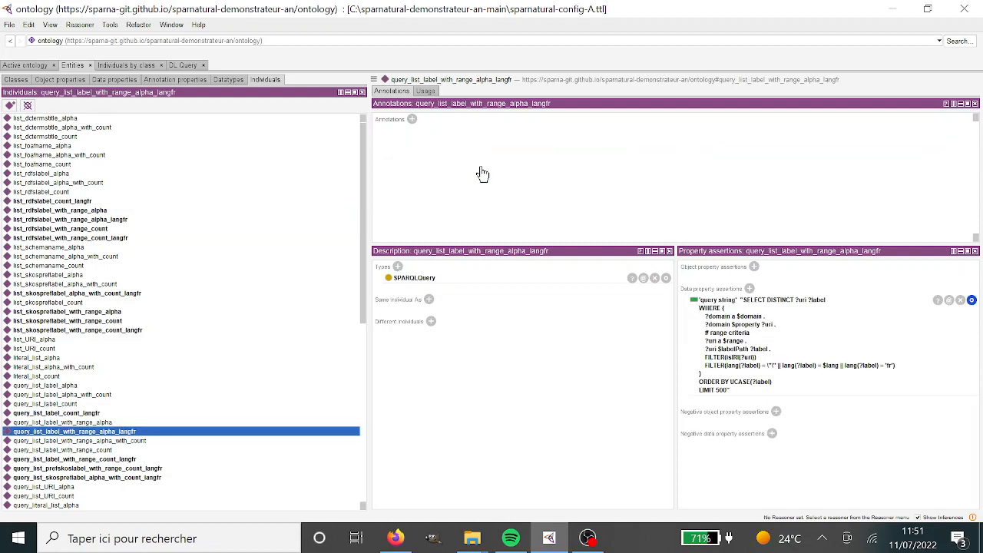
# Reopen the template's query string, highlight the $property variable, the FILTER lines and the ORDER BY and LIMIT clauses, and close it unchanged
pyautogui.click(971, 300)
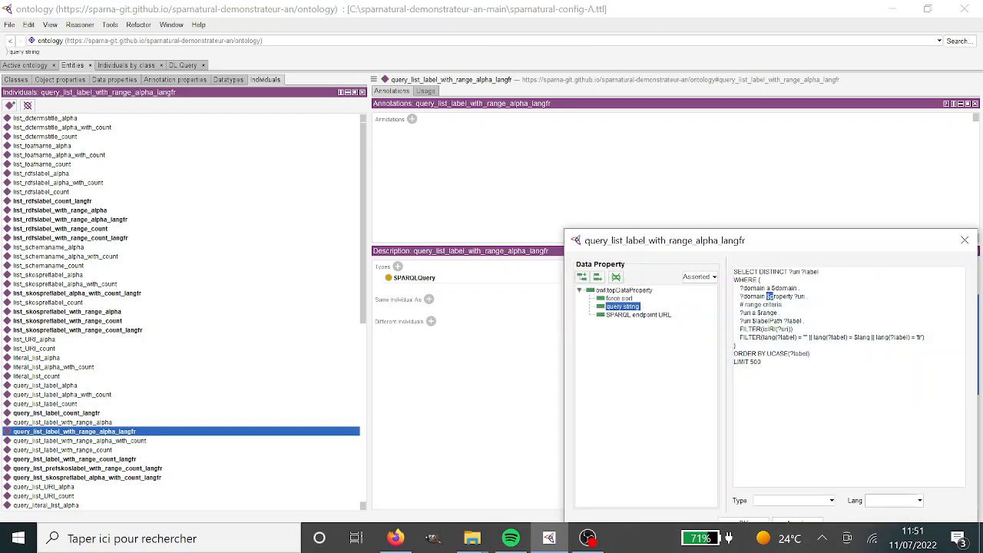
pyautogui.moveTo(766, 297); pyautogui.dragTo(792, 297)
pyautogui.moveTo(924, 337); pyautogui.dragTo(734, 336)
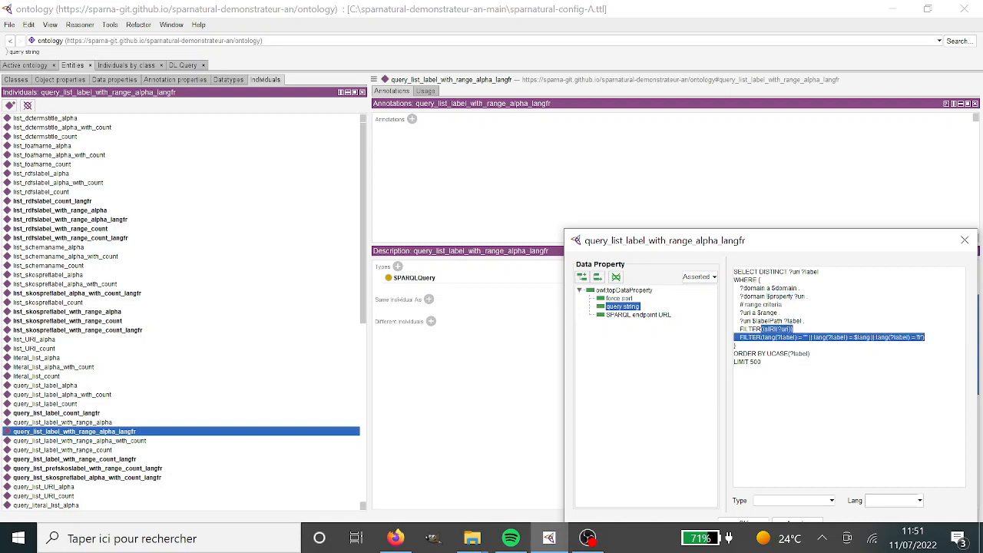
pyautogui.moveTo(810, 354); pyautogui.dragTo(734, 353)
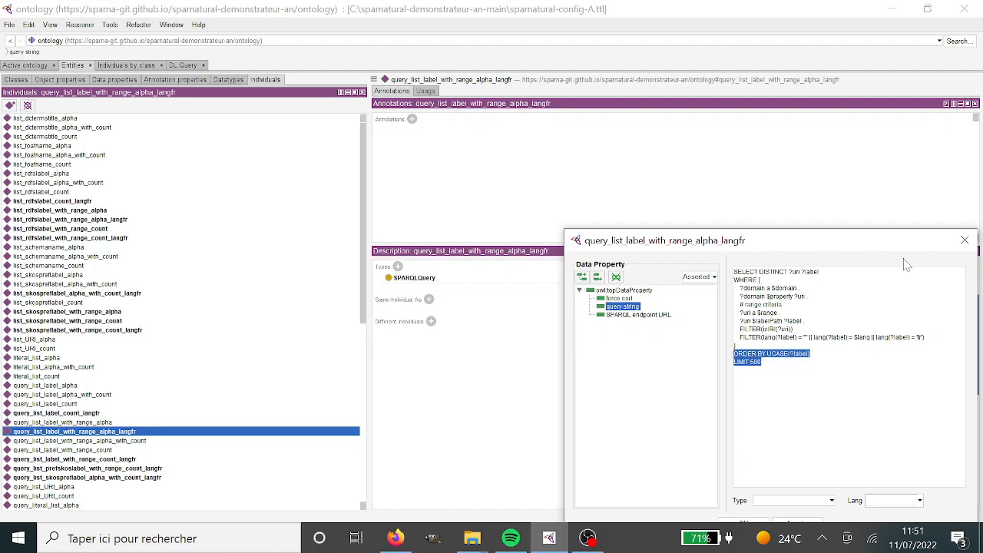
pyautogui.click(964, 241)
# Switch to the browser, close the Person value list, reload the Sparnatural data.bnf.fr page and show its example queries
pyautogui.hotkey('alt', 'Tab')
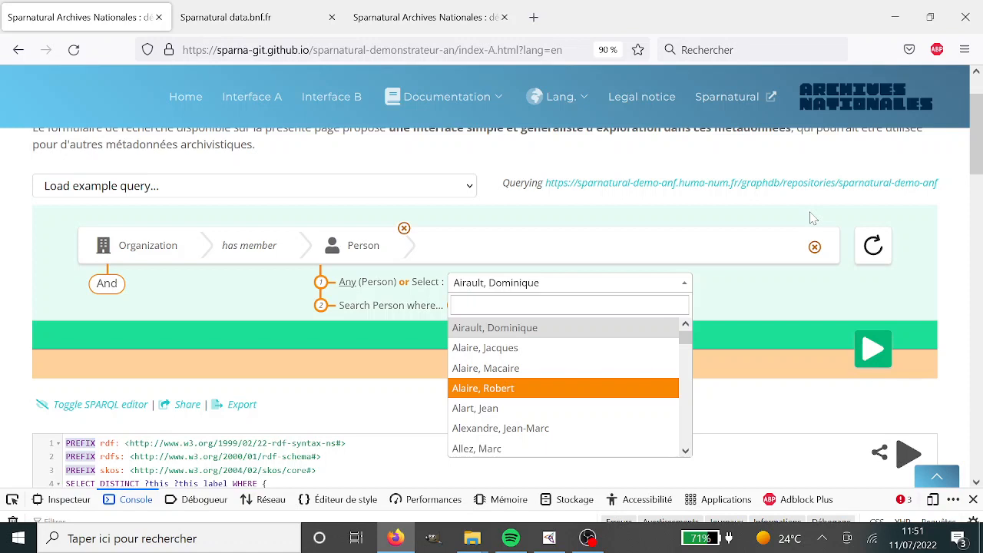
pyautogui.click(713, 286)
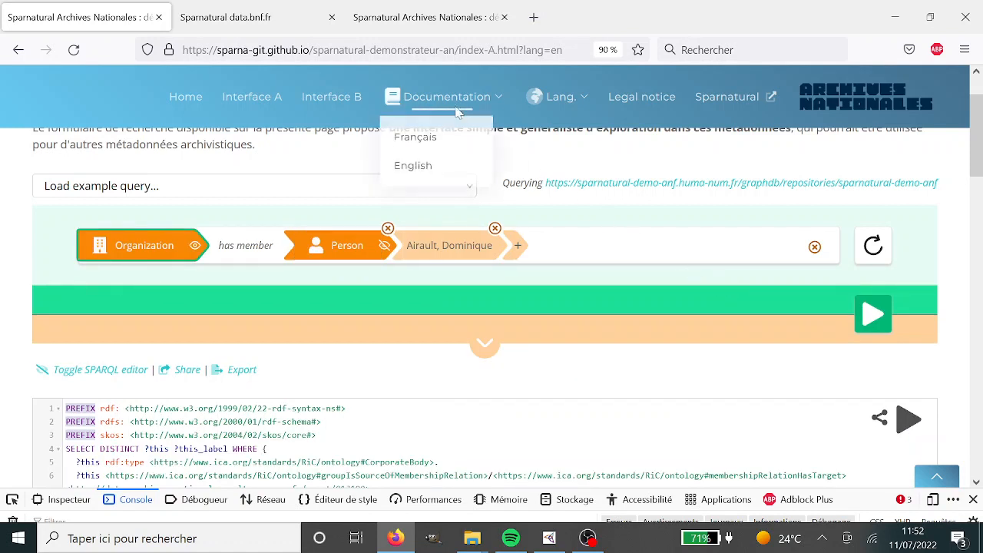
pyautogui.click(248, 27)
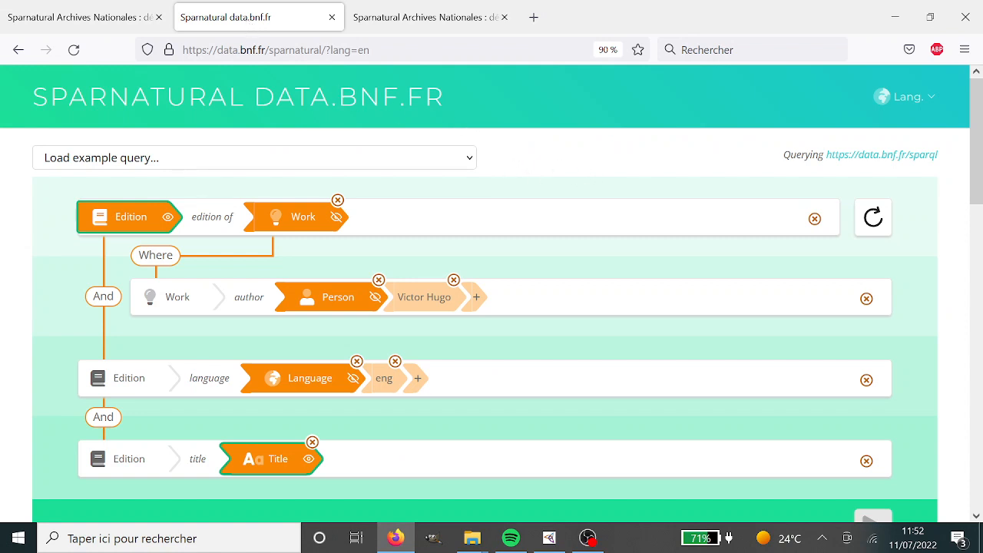
pyautogui.click(73, 50)
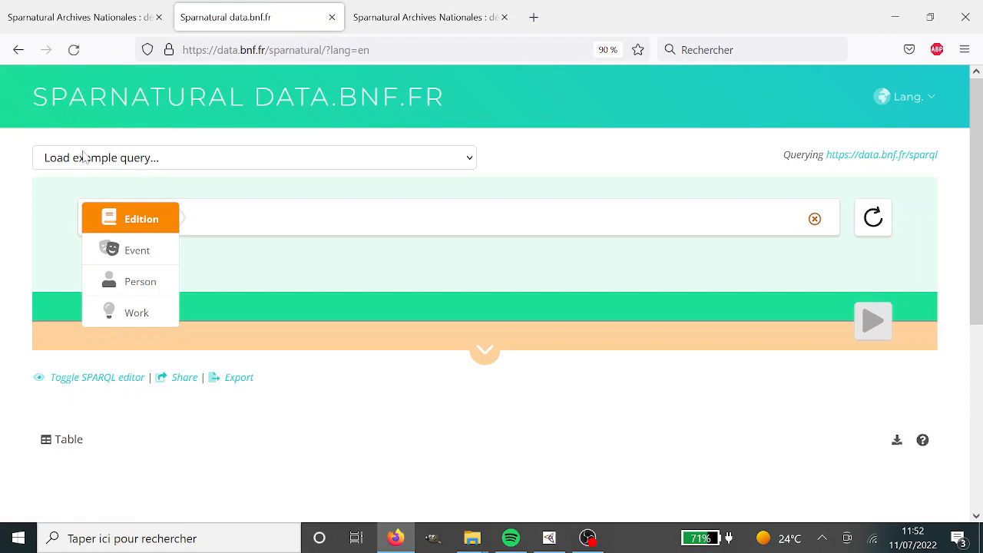
pyautogui.click(131, 166)
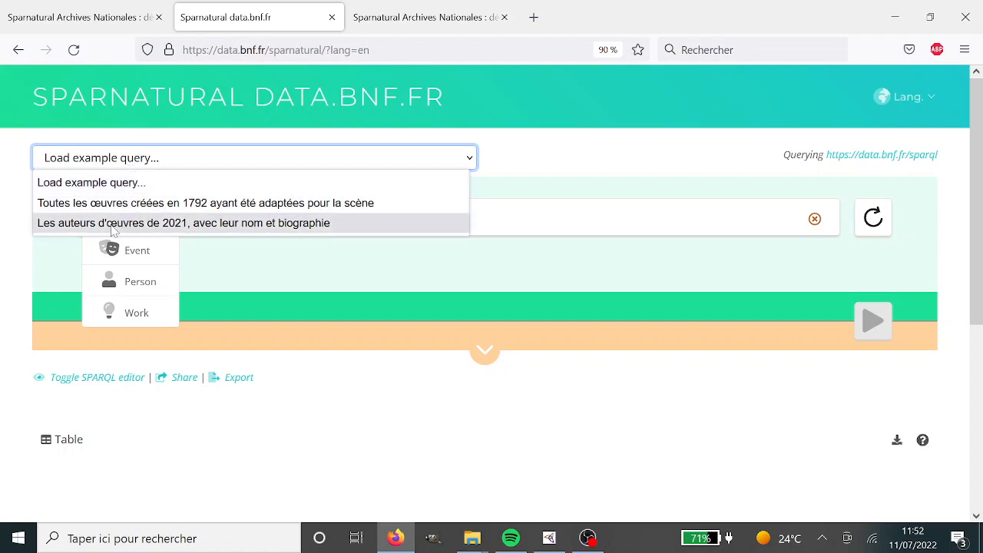
# Reload the Archives nationales Sparnatural page and load the example query "Records about Jean-Baptiste Poquelin"
pyautogui.click(119, 20)
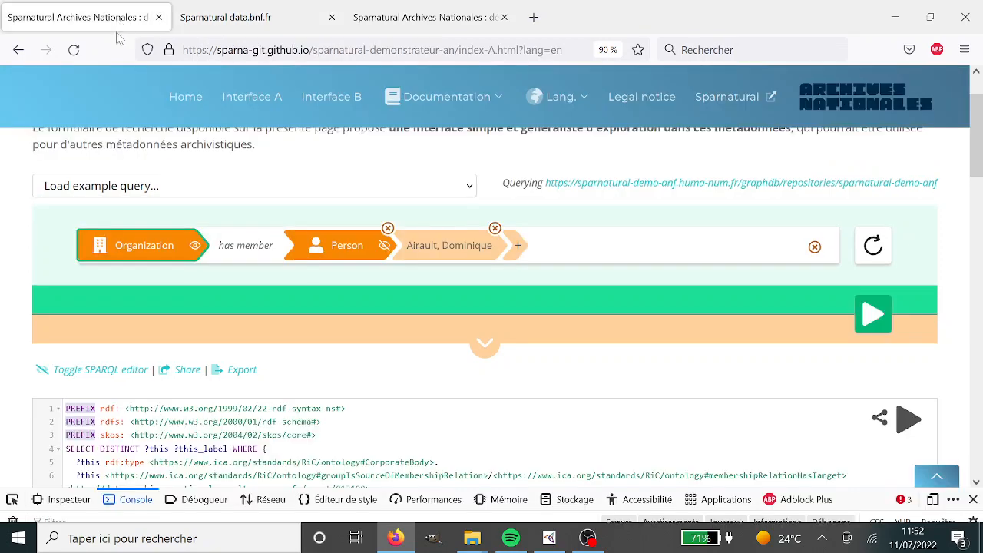
pyautogui.click(82, 55)
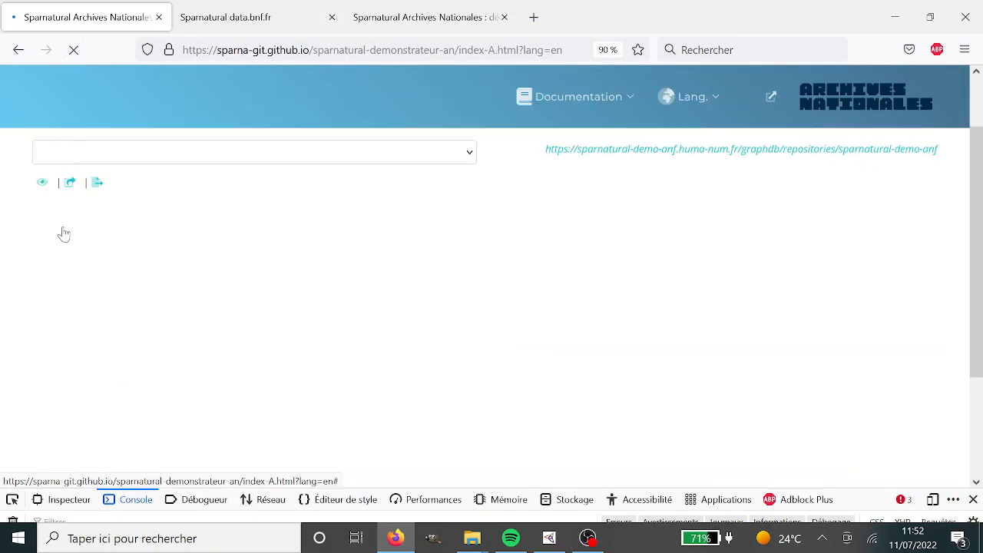
pyautogui.click(131, 192)
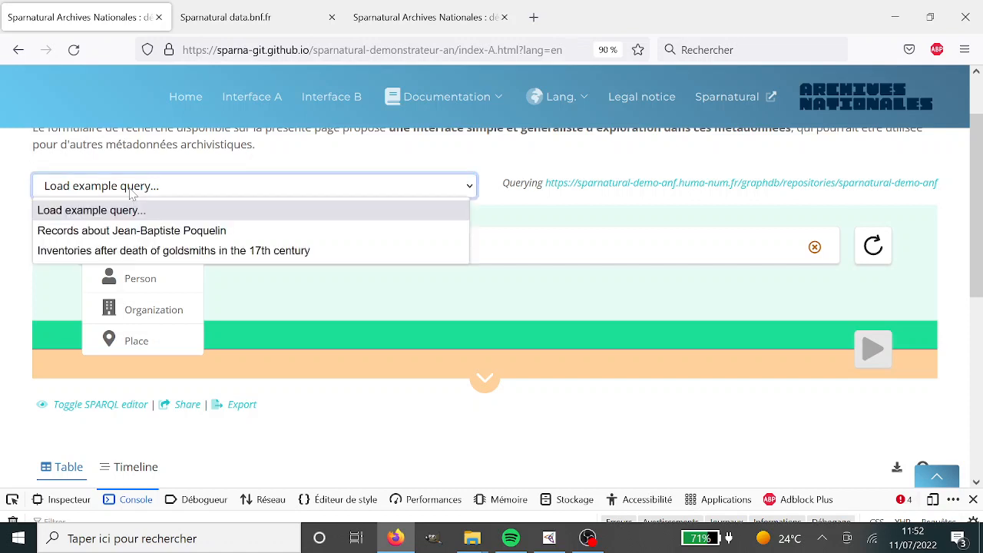
pyautogui.click(96, 238)
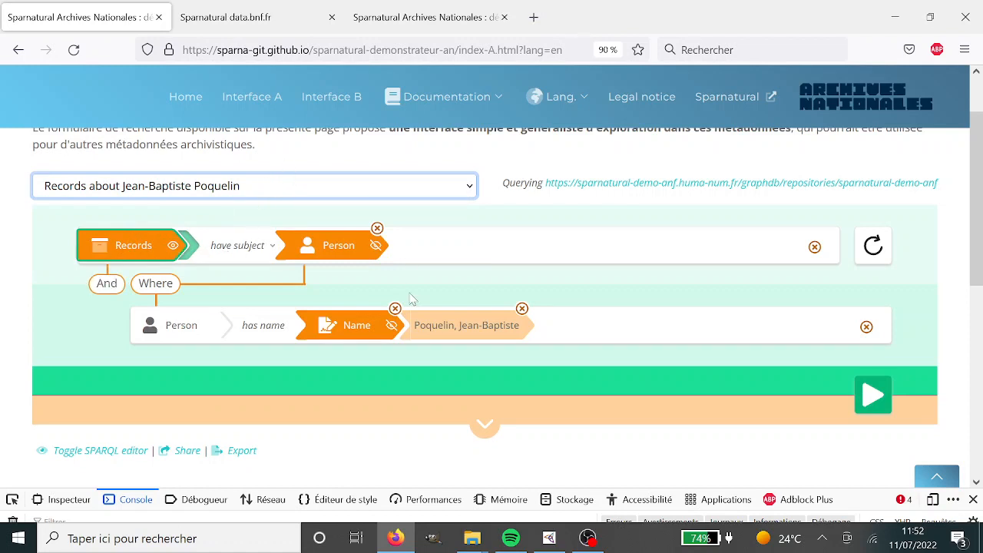
# Load the example query "Inventories after death of goldsmiths in the 17th century" and look over its criteria
pyautogui.click(265, 187)
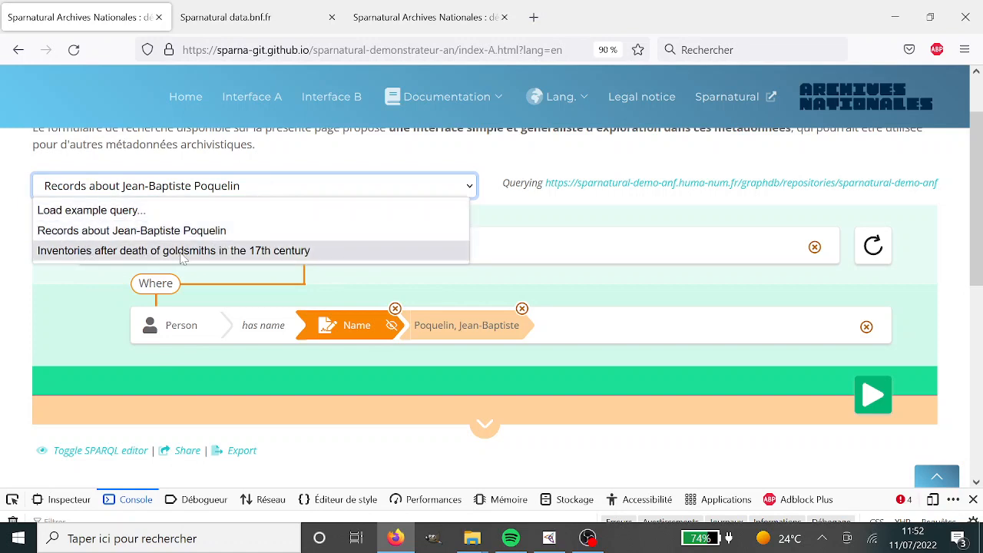
pyautogui.click(217, 256)
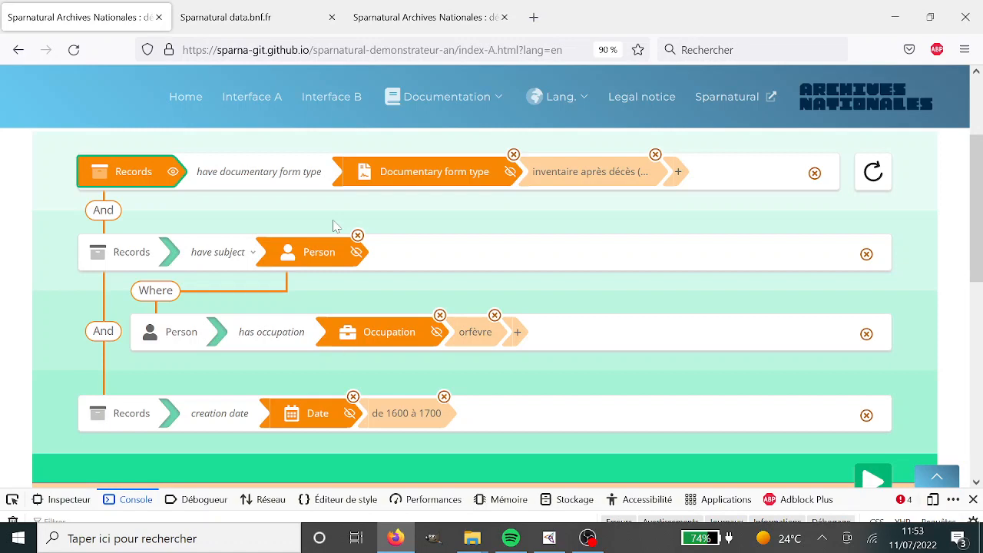
pyautogui.scroll(4, 334, 225)
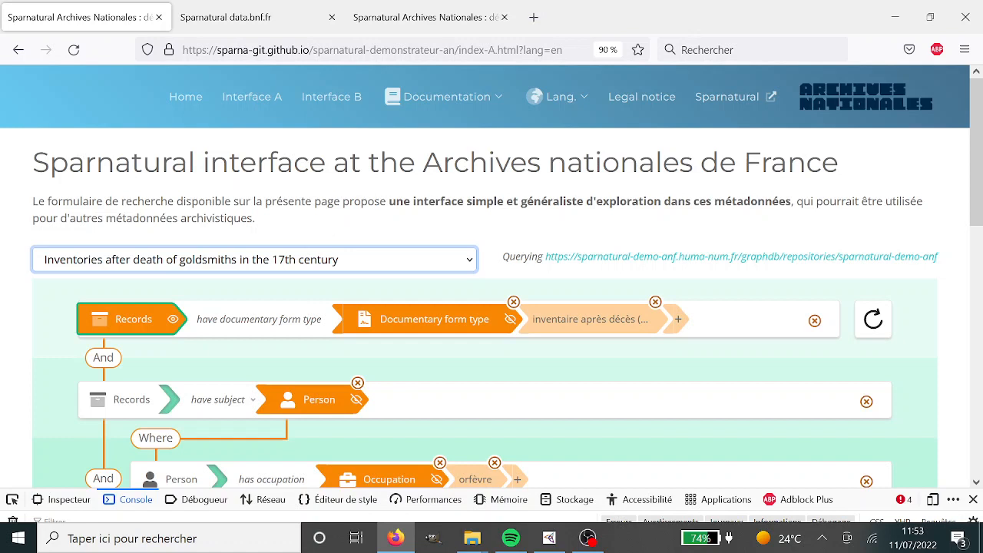
# Open the website sparnatural.eu in a new browser tab
pyautogui.click(534, 18)
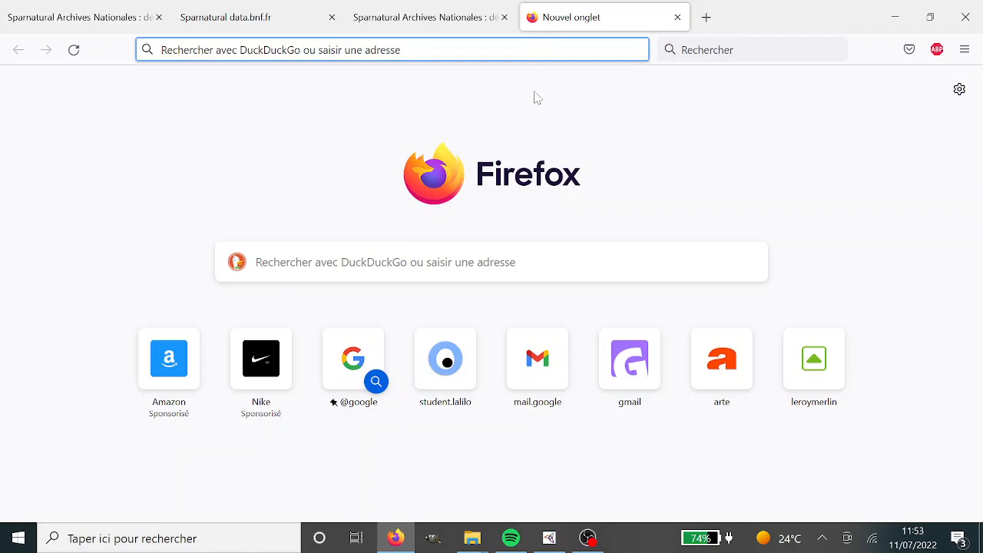
pyautogui.write('sparn')
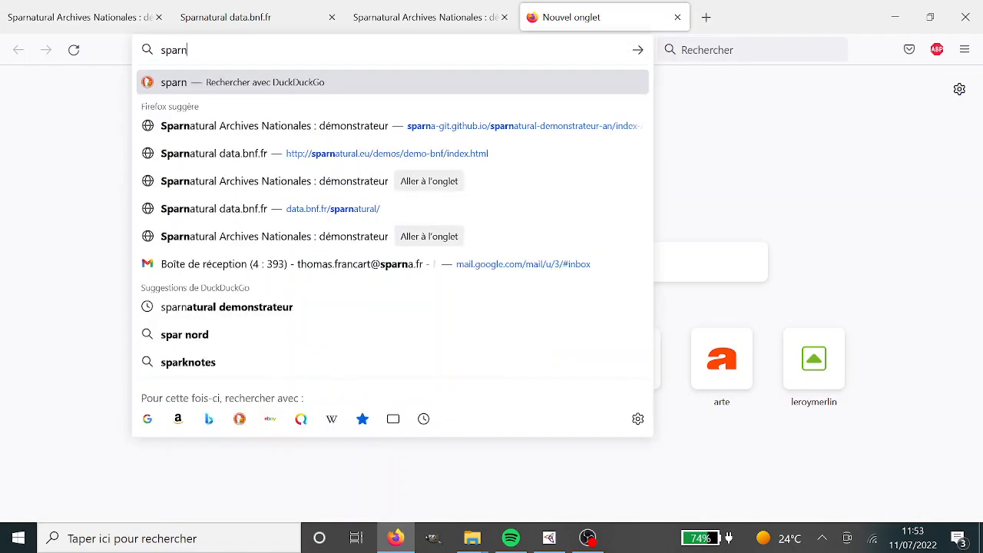
pyautogui.write('aturl')
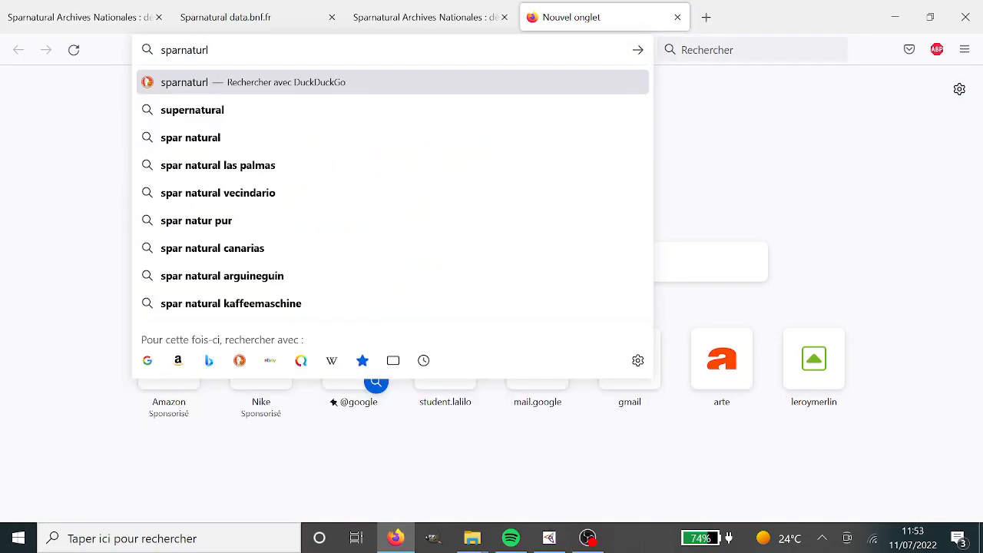
pyautogui.press('BackSpace')
pyautogui.write('al.eu')
pyautogui.press('Return')
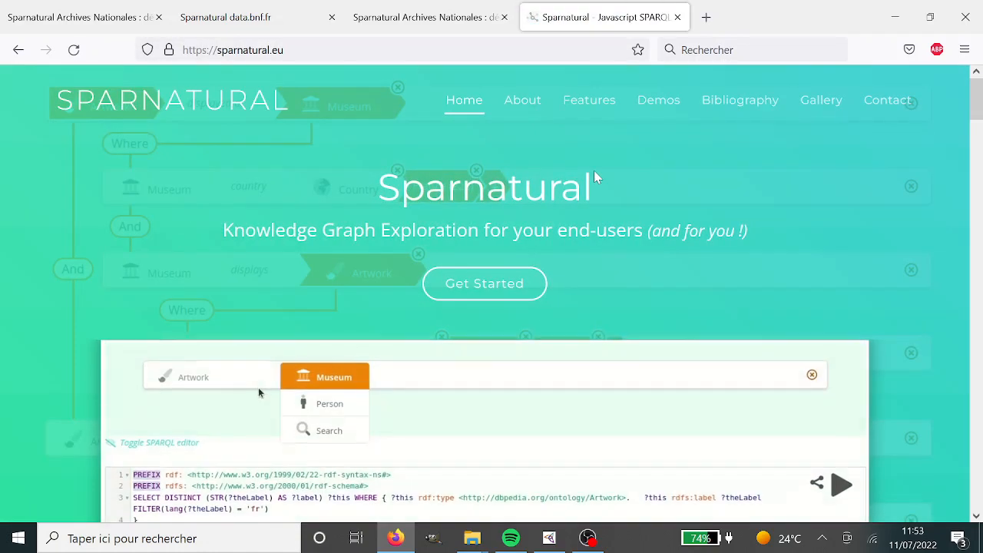
# Go to the Bibliography section of the Sparnatural site and examine the 2022-06-17 project presentation entry and its downloadable materials
pyautogui.scroll(-3, 632, 208)
pyautogui.scroll(3, 636, 192)
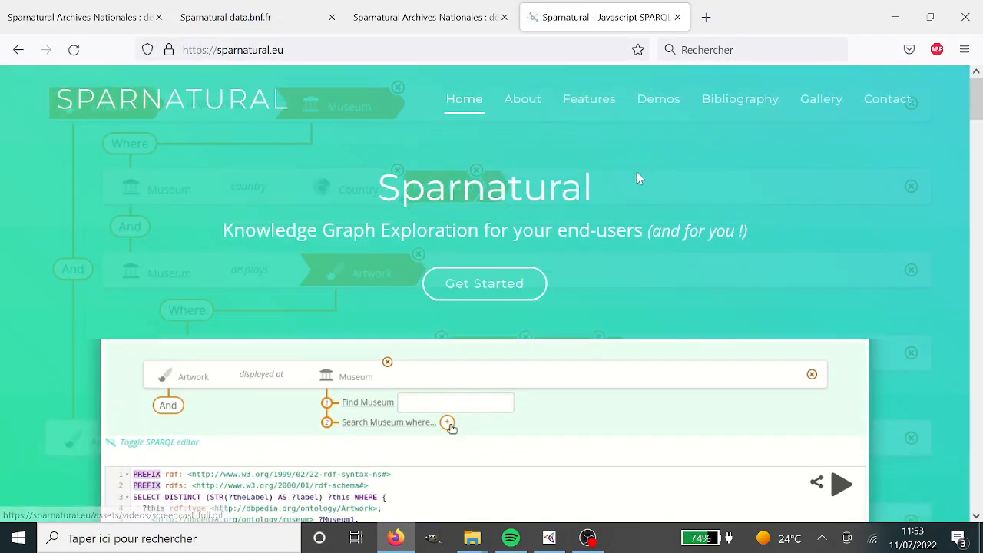
pyautogui.click(713, 112)
pyautogui.scroll(-2, 680, 281)
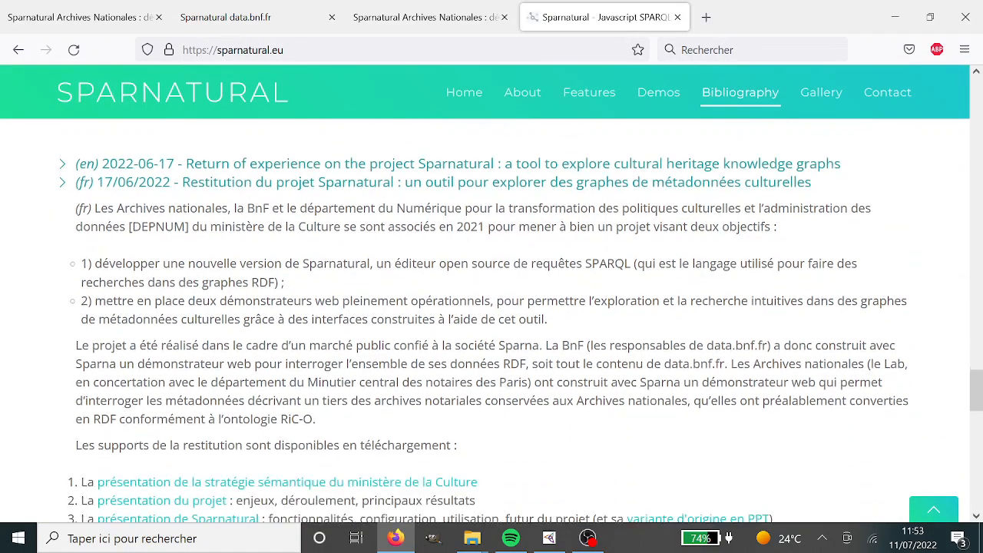
pyautogui.scroll(-3, 680, 281)
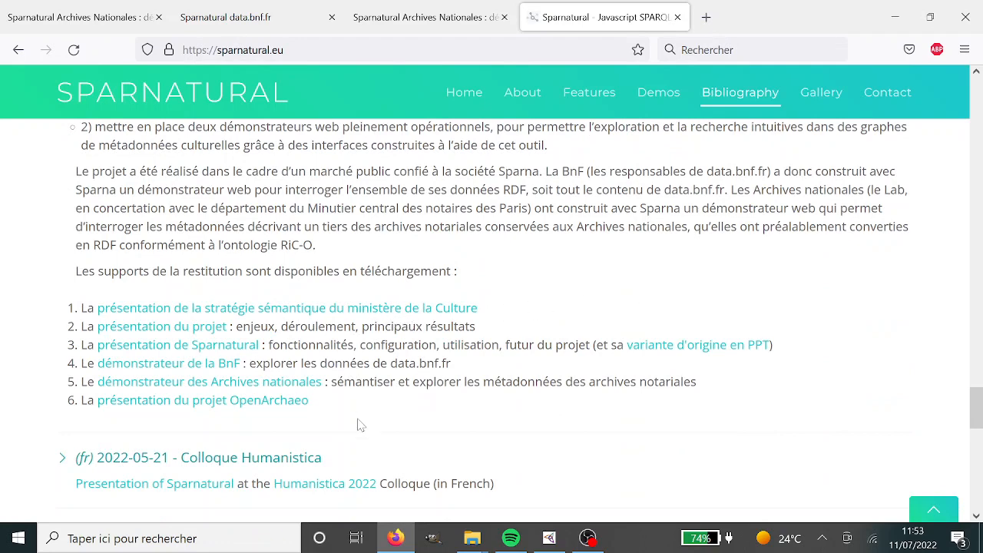
pyautogui.scroll(1, 357, 424)
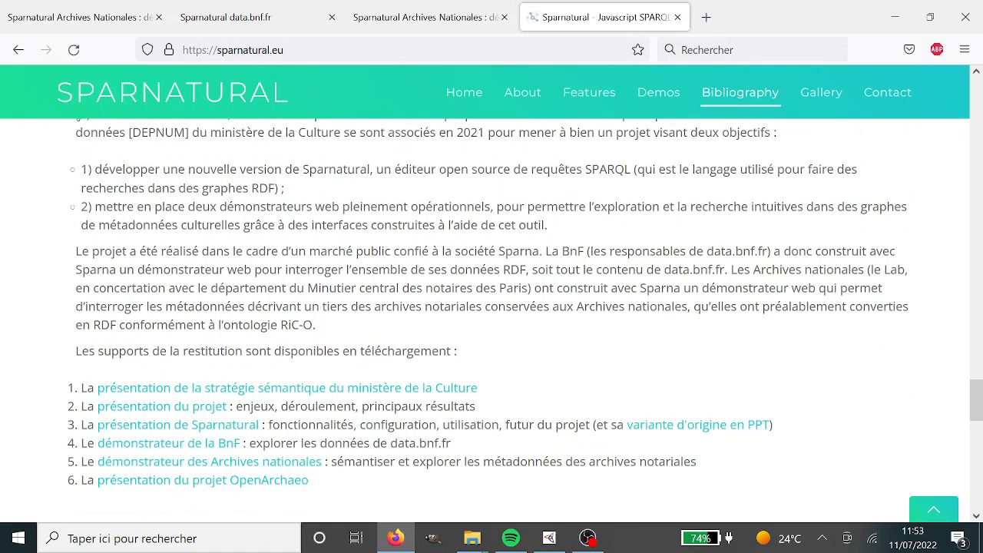
pyautogui.scroll(3, 517, 246)
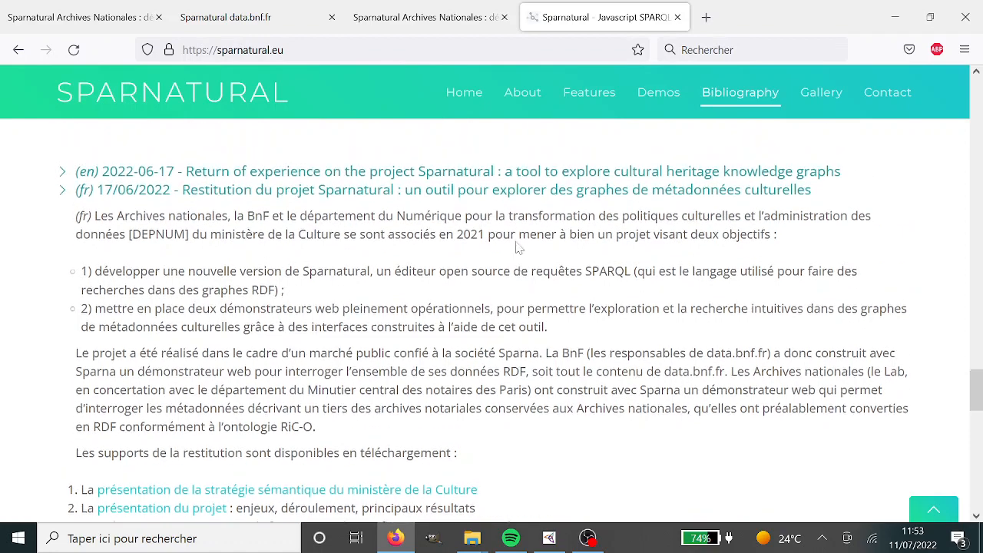
# Look through the Demos section of the Sparnatural site and go to the v7 release page on GitHub
pyautogui.scroll(6, 616, 230)
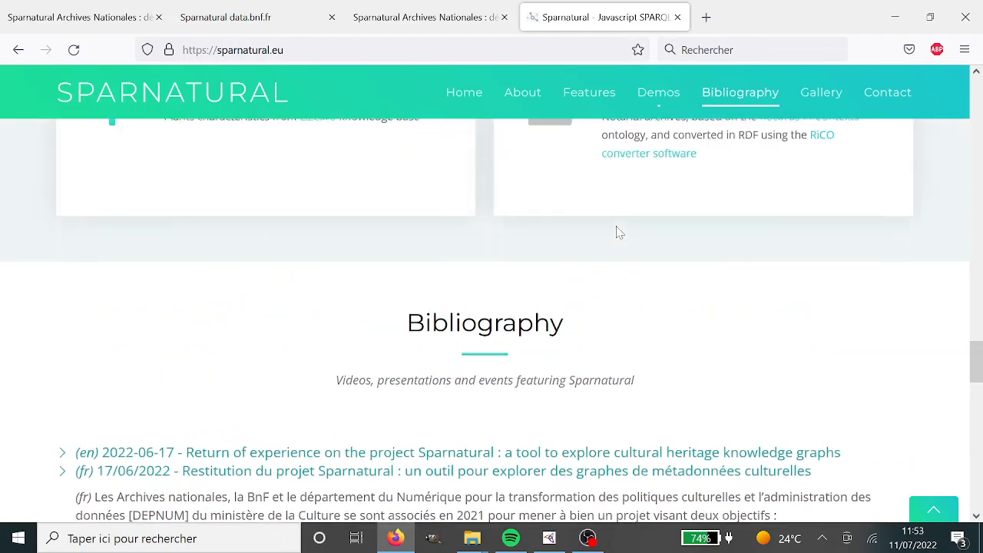
pyautogui.scroll(3, 618, 231)
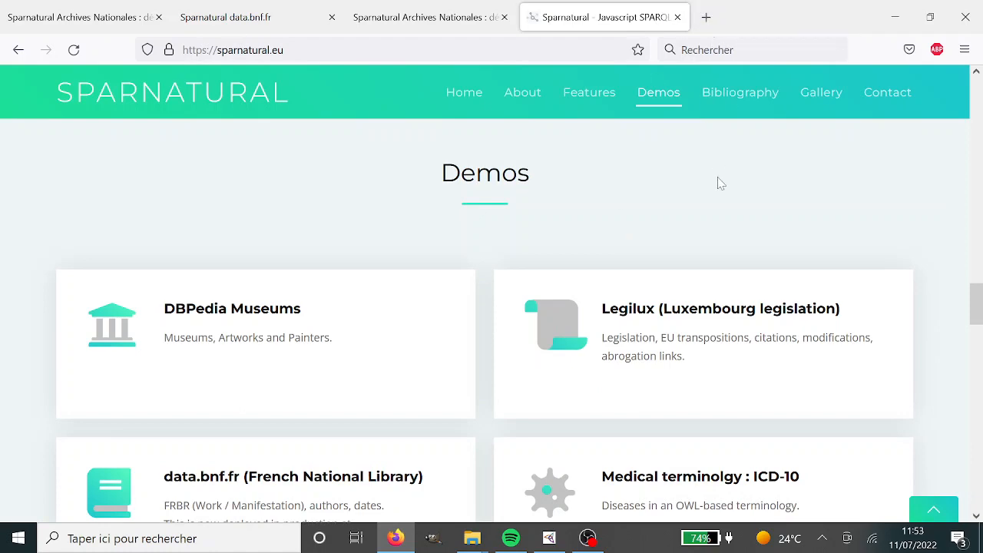
pyautogui.scroll(-10, 763, 175)
pyautogui.scroll(12, 761, 178)
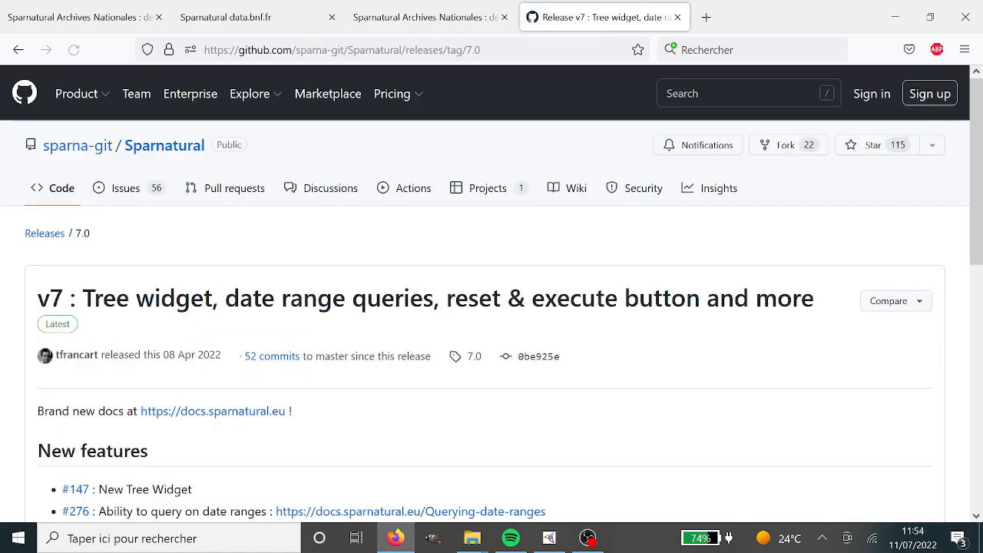
# Open the main page of the sparna-git/Sparnatural repository and look over its file list and README
pyautogui.click(161, 147)
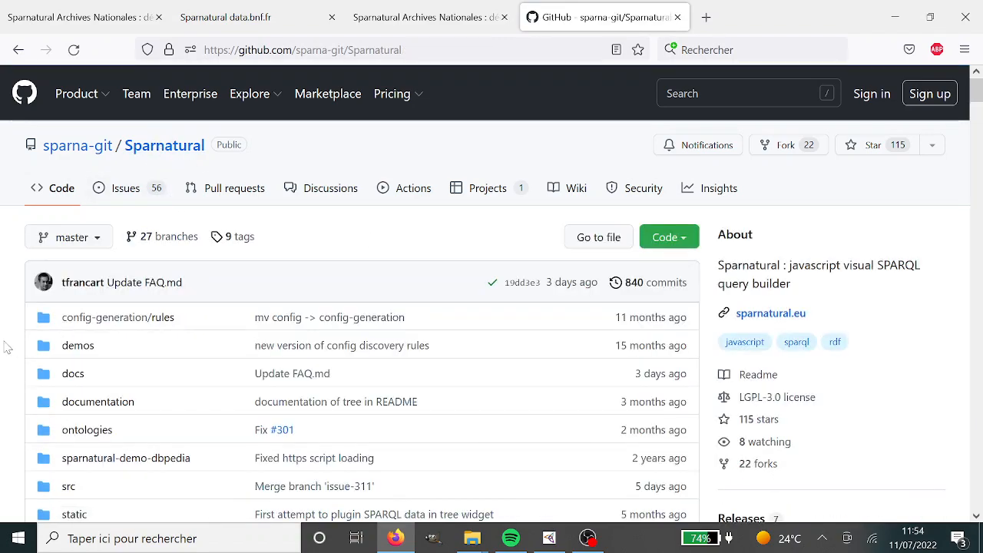
pyautogui.scroll(-5, 6, 347)
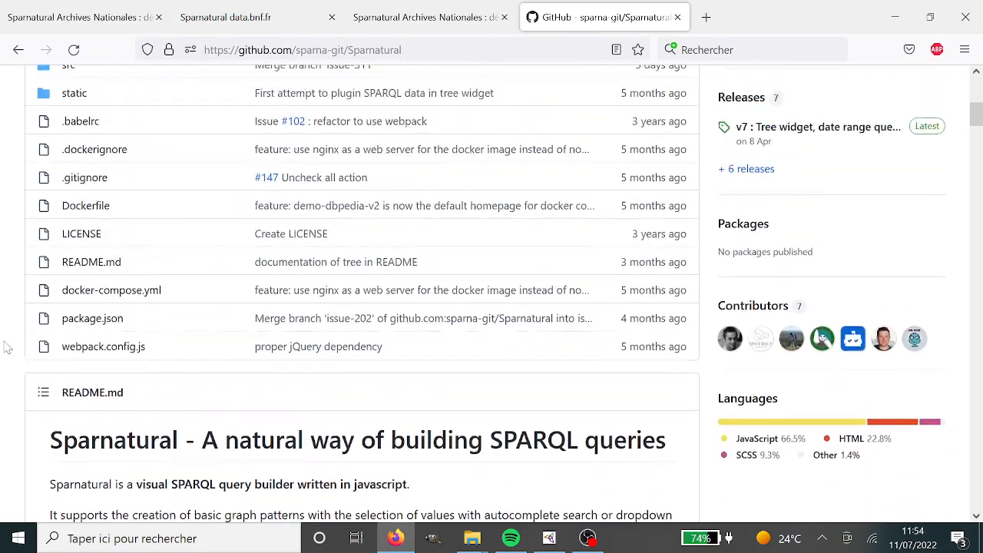
pyautogui.scroll(4, 6, 347)
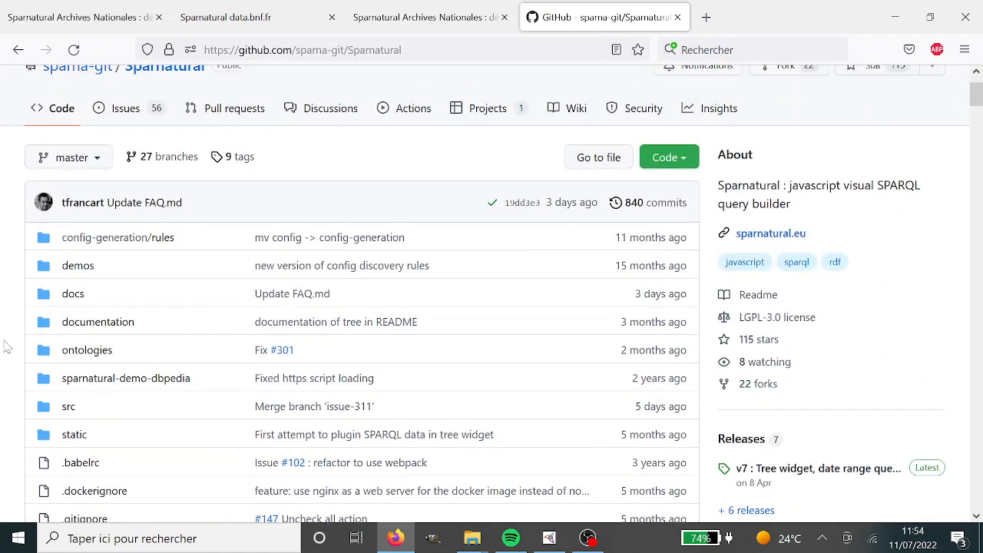
pyautogui.scroll(1, 3, 342)
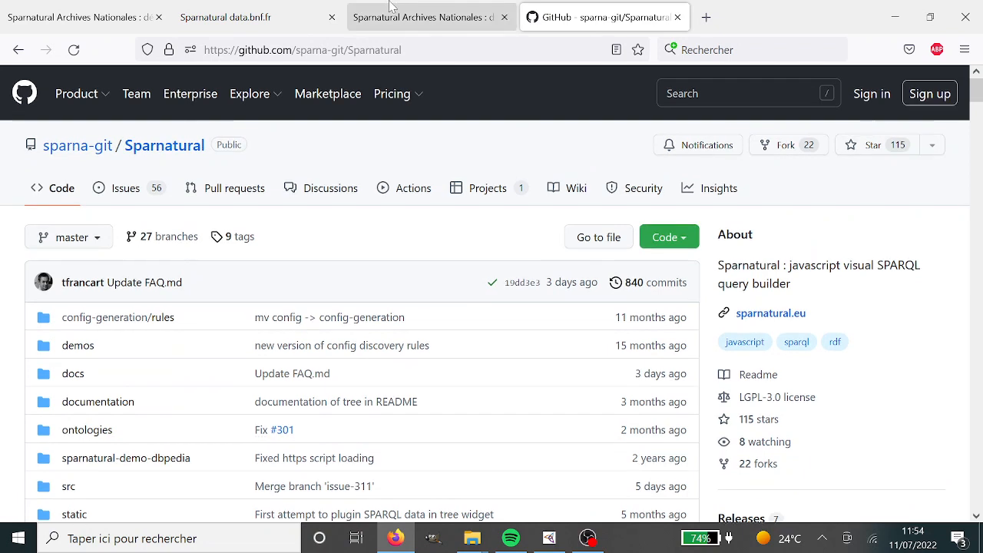